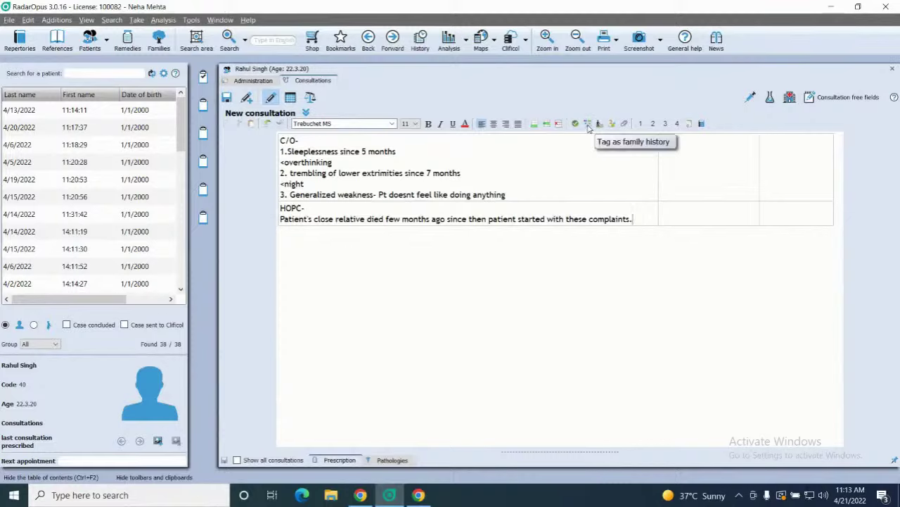
Step: Add a family history row below the HOPC entry and view the family anamnesis for all consultations
{"action": "left_click", "coordinate": [534, 127]}
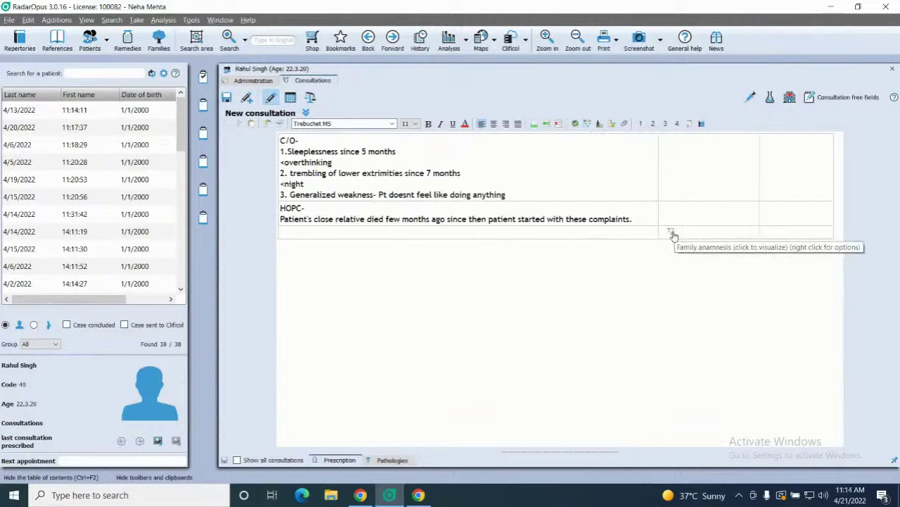
{"action": "left_click", "coordinate": [672, 234]}
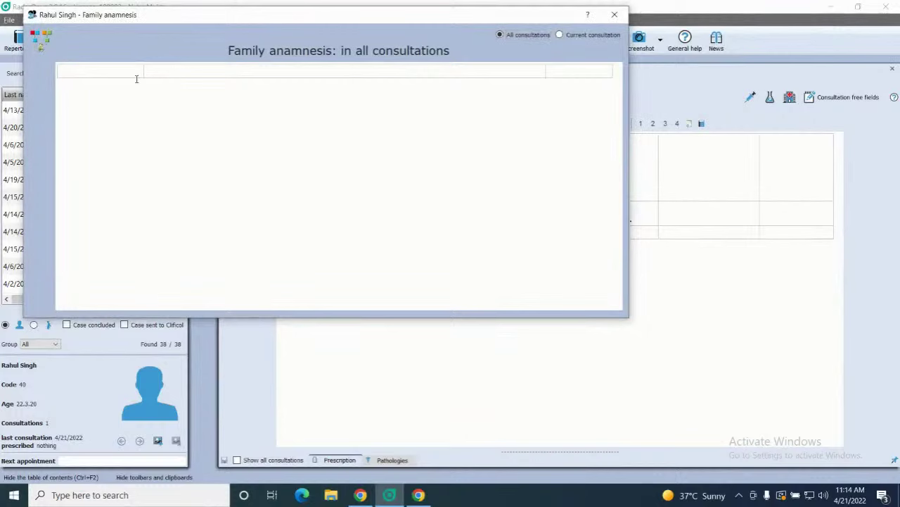
{"action": "left_click", "coordinate": [614, 14]}
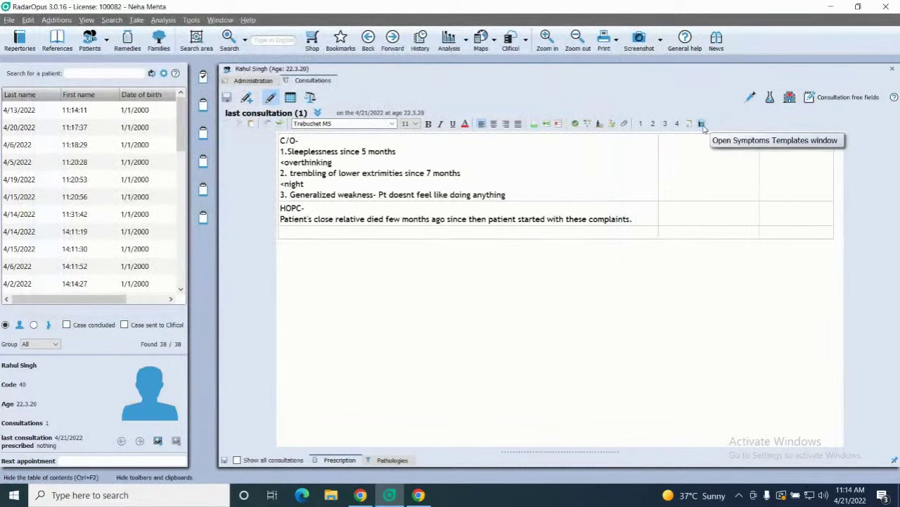
Step: In the symptoms template, select the family history rubrics "Mental complaints: alcoholism" and "Diabetes mellitus"
{"action": "left_click", "coordinate": [701, 124]}
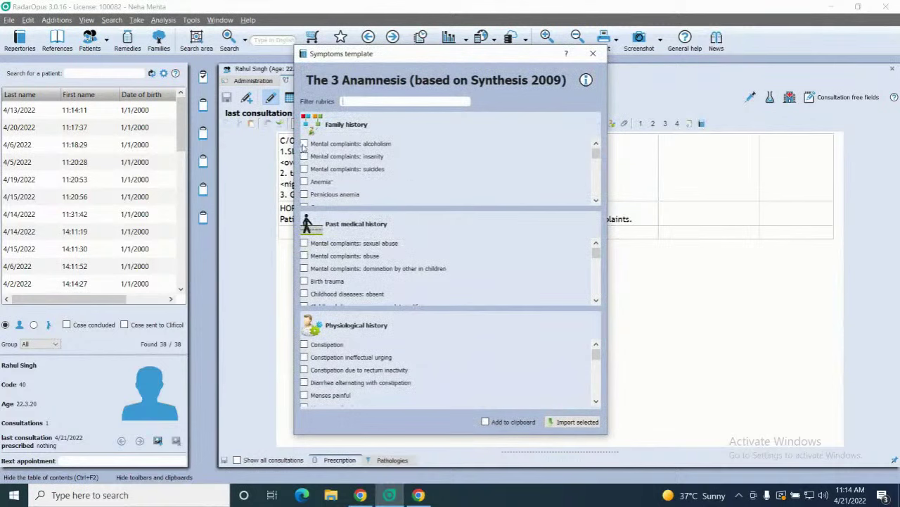
{"action": "left_click", "coordinate": [304, 145]}
{"action": "key", "text": "Down"}
{"action": "key", "text": "Down"}
{"action": "key", "text": "Down"}
{"action": "key", "text": "Down"}
{"action": "key", "text": "Down"}
{"action": "key", "text": "Down"}
{"action": "key", "text": "Down"}
{"action": "key", "text": "Down"}
{"action": "key", "text": "Down"}
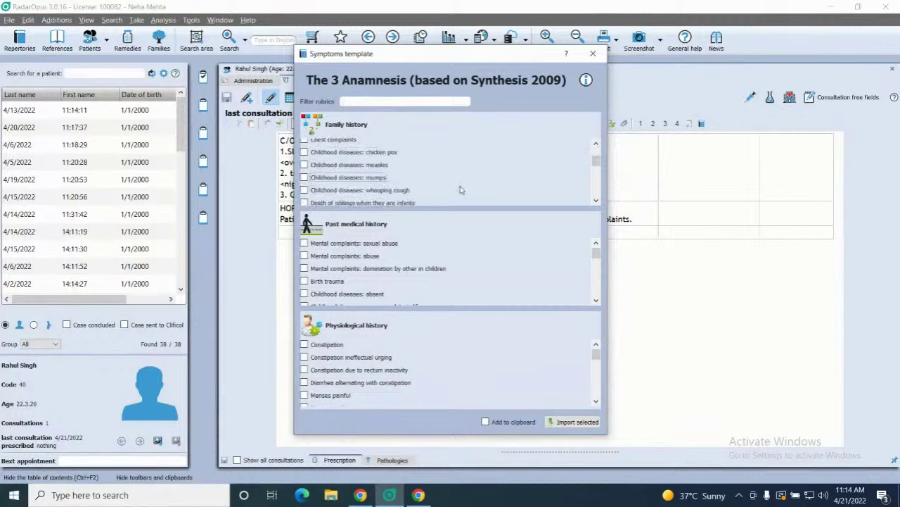
{"action": "key", "text": "Down"}
{"action": "key", "text": "Down"}
{"action": "key", "text": "Down"}
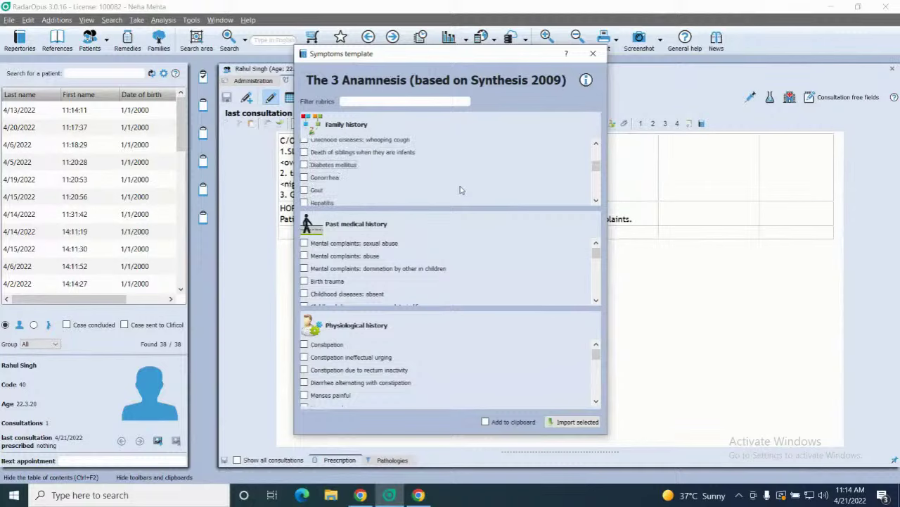
{"action": "key", "text": "space"}
Step: Also select the family history rubric "Respiratory complaints: tubercolosis" and import the selected rubrics into the consultation
{"action": "key", "text": "Down"}
{"action": "key", "text": "Down"}
{"action": "key", "text": "Down"}
{"action": "key", "text": "Down"}
{"action": "key", "text": "Down"}
{"action": "key", "text": "Down"}
{"action": "key", "text": "Down"}
{"action": "key", "text": "Down"}
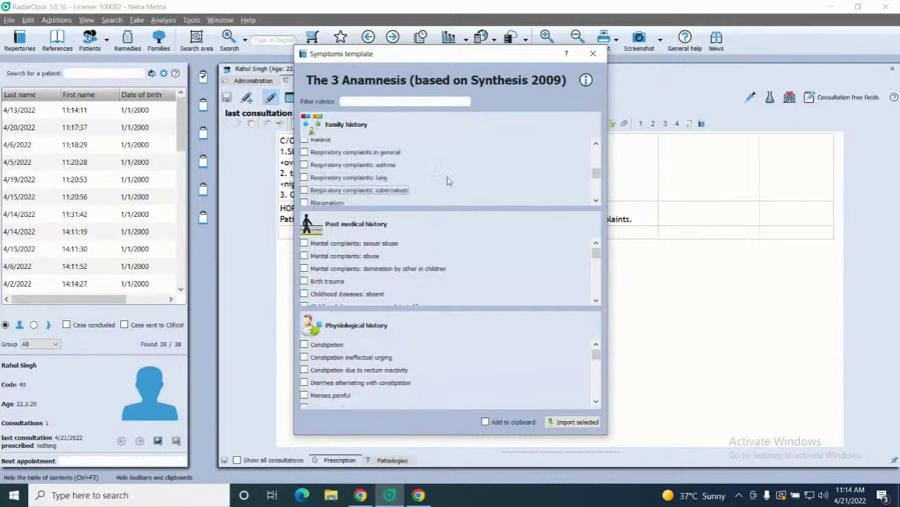
{"action": "key", "text": "Down"}
{"action": "key", "text": "Up"}
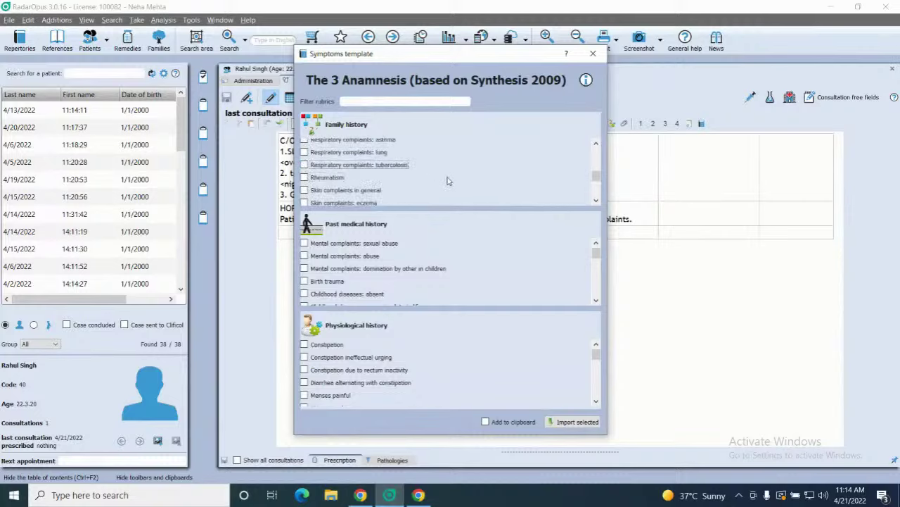
{"action": "left_click", "coordinate": [304, 166]}
{"action": "left_click", "coordinate": [562, 422]}
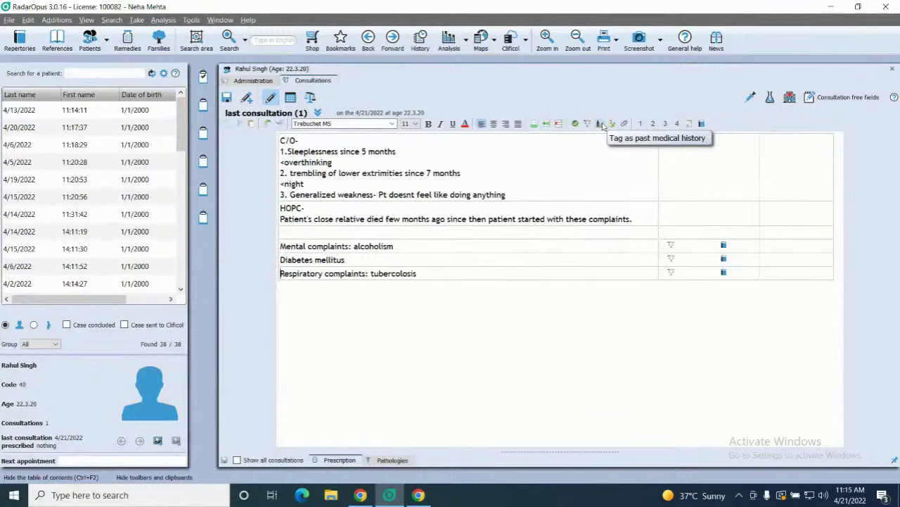
Step: Import the past medical history rubrics "Childhood diseases: whooping cough" and "Fevers" from the symptoms template into the consultation
{"action": "left_click", "coordinate": [701, 124]}
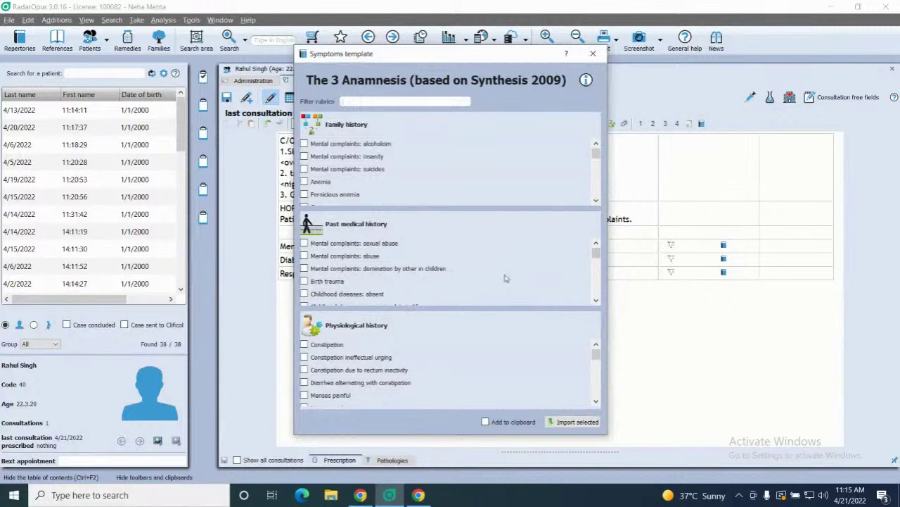
{"action": "scroll", "coordinate": [594, 292], "scroll_direction": "down", "scroll_amount": 2}
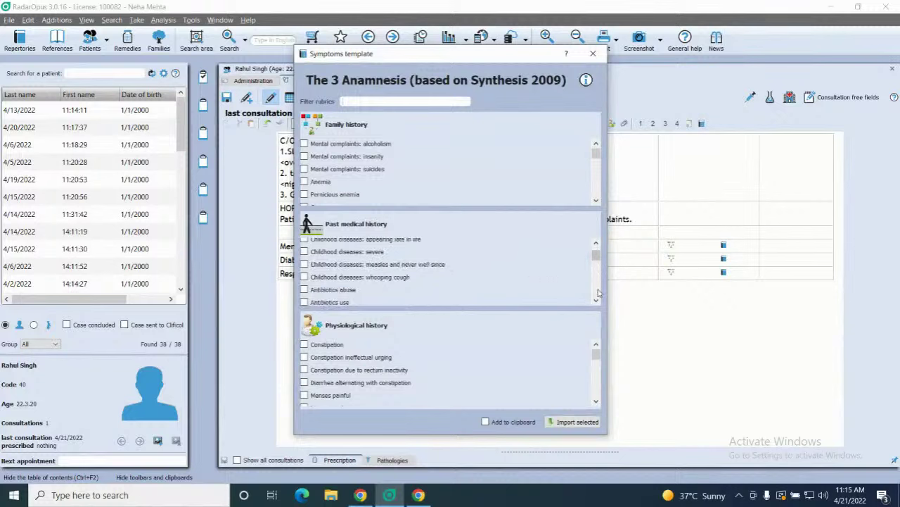
{"action": "scroll", "coordinate": [540, 292], "scroll_direction": "up", "scroll_amount": 2}
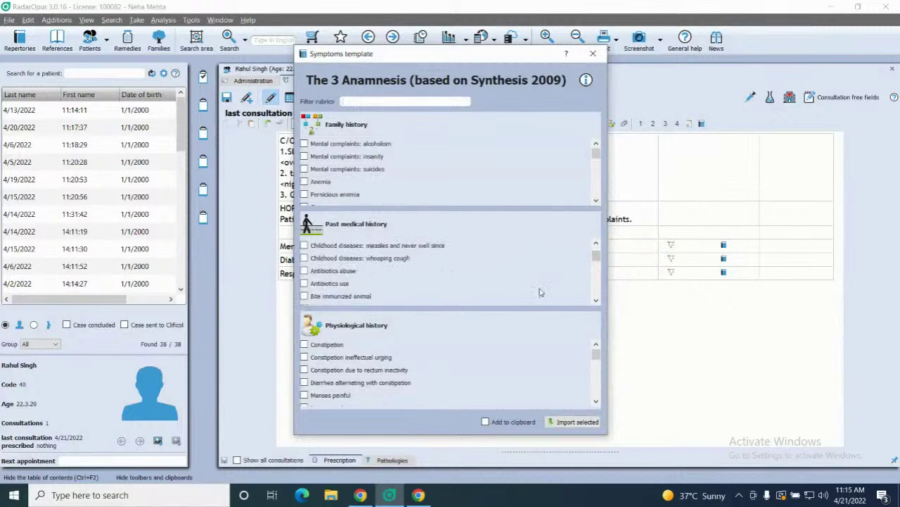
{"action": "scroll", "coordinate": [540, 292], "scroll_direction": "down", "scroll_amount": 1}
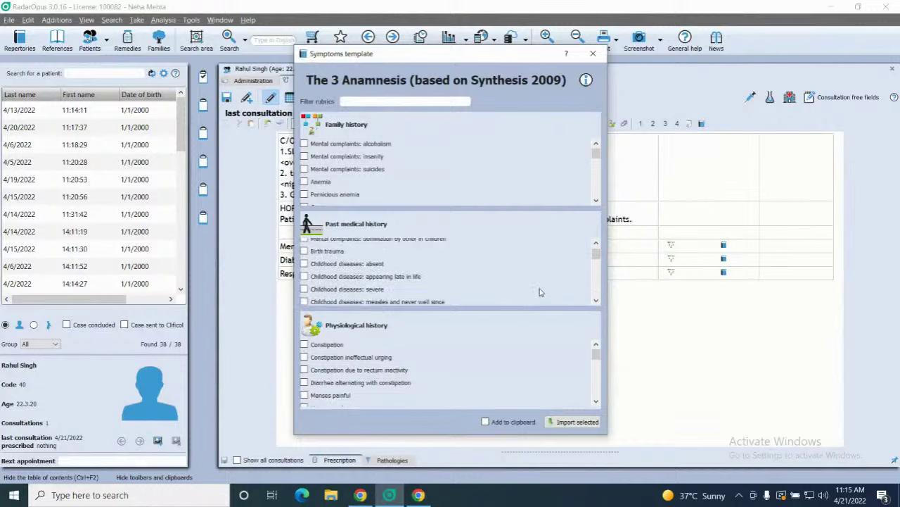
{"action": "scroll", "coordinate": [540, 292], "scroll_direction": "down", "scroll_amount": 3}
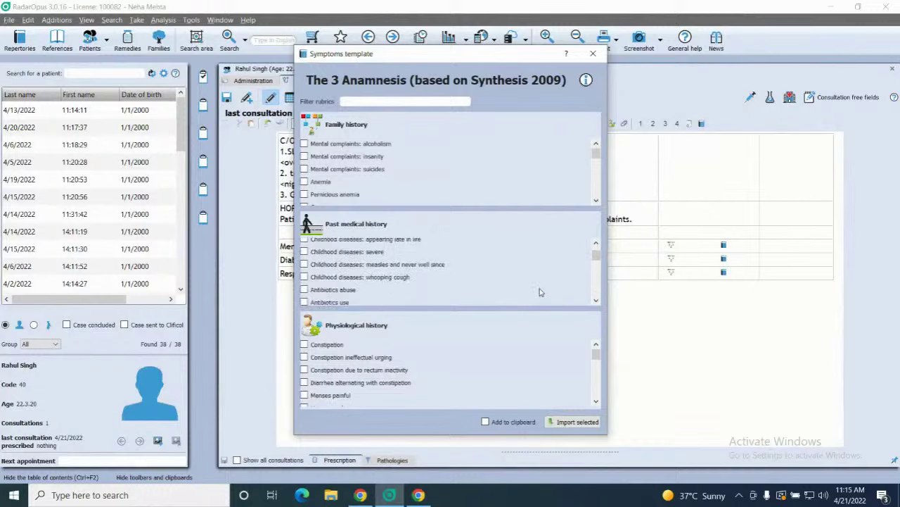
{"action": "left_click", "coordinate": [304, 276]}
{"action": "scroll", "coordinate": [437, 279], "scroll_direction": "down", "scroll_amount": 10}
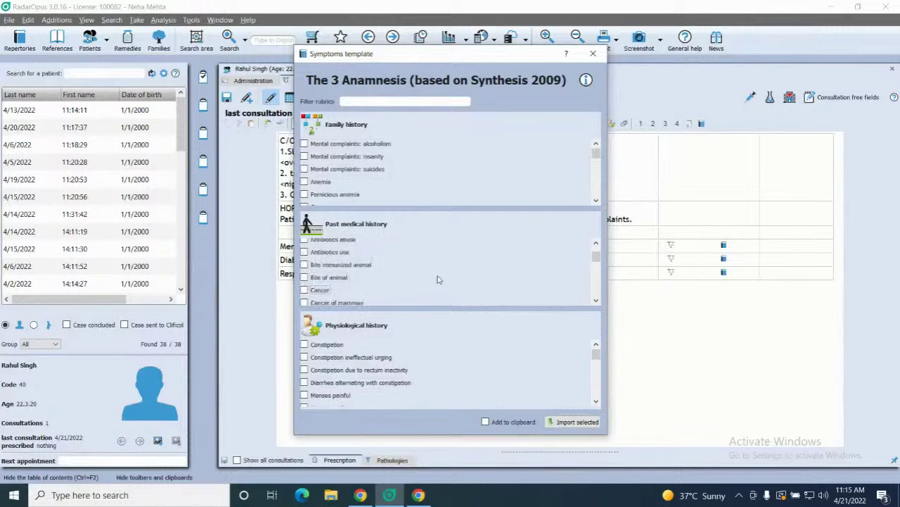
{"action": "scroll", "coordinate": [437, 280], "scroll_direction": "down", "scroll_amount": 8}
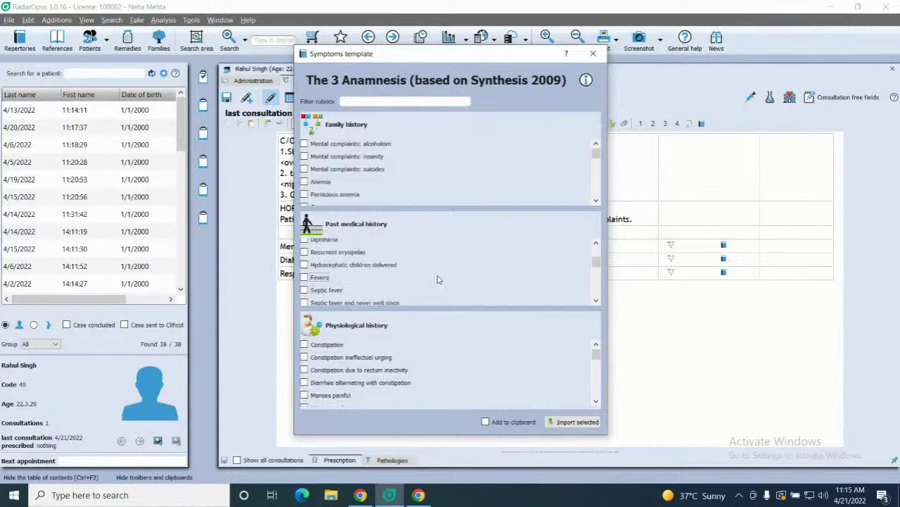
{"action": "left_click", "coordinate": [306, 278]}
{"action": "left_click", "coordinate": [575, 421]}
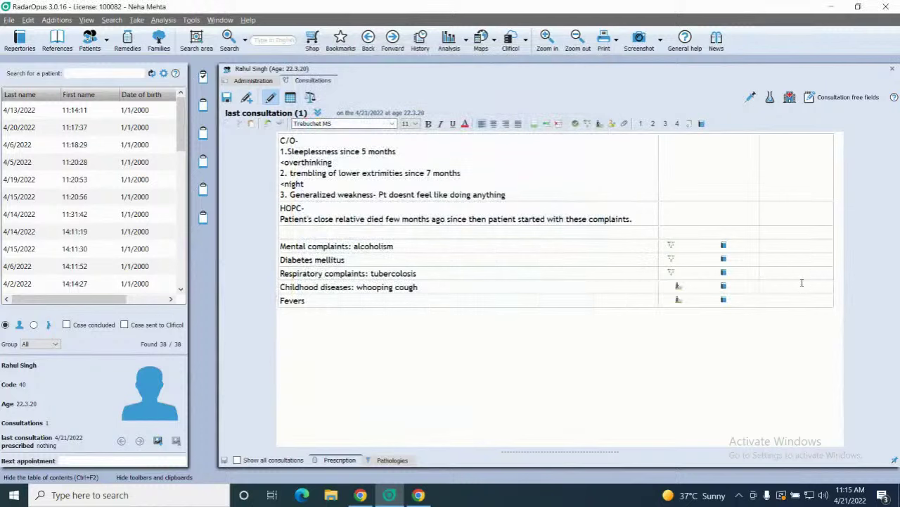
Step: In the symptoms template, select the physiological history rubrics "Constipation" and "Constipation due to rectum inactivity"
{"action": "left_click", "coordinate": [702, 124]}
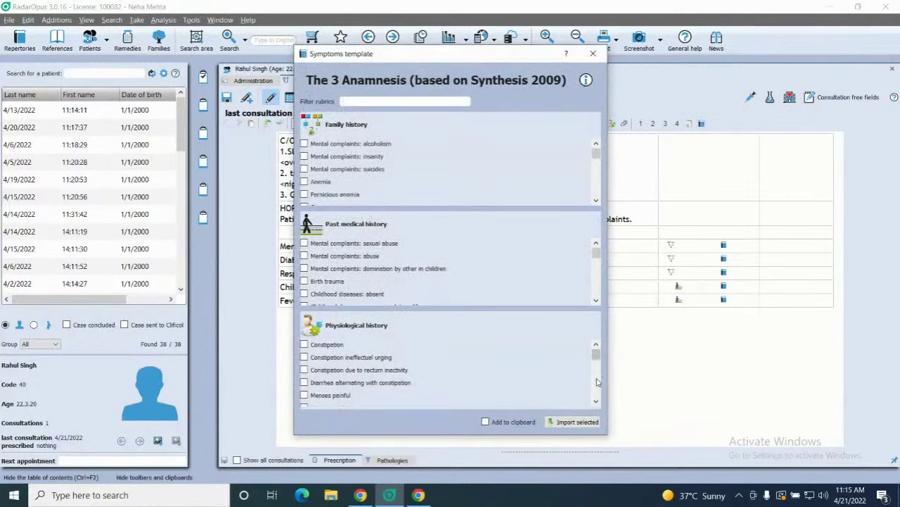
{"action": "left_click", "coordinate": [305, 344]}
{"action": "left_click", "coordinate": [304, 370]}
Step: Add "Appetite: diminished" to the selected physiological history rubrics
{"action": "scroll", "coordinate": [444, 354], "scroll_direction": "down", "scroll_amount": 4}
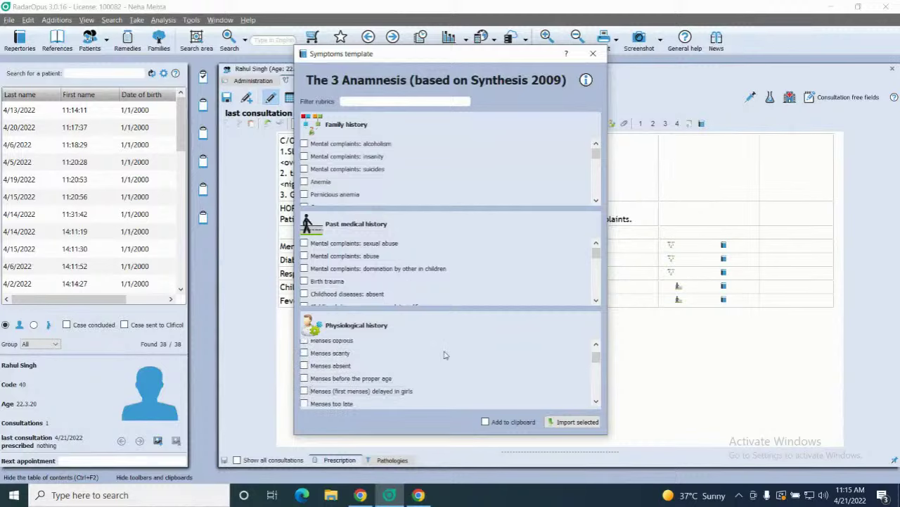
{"action": "scroll", "coordinate": [444, 355], "scroll_direction": "down", "scroll_amount": 3}
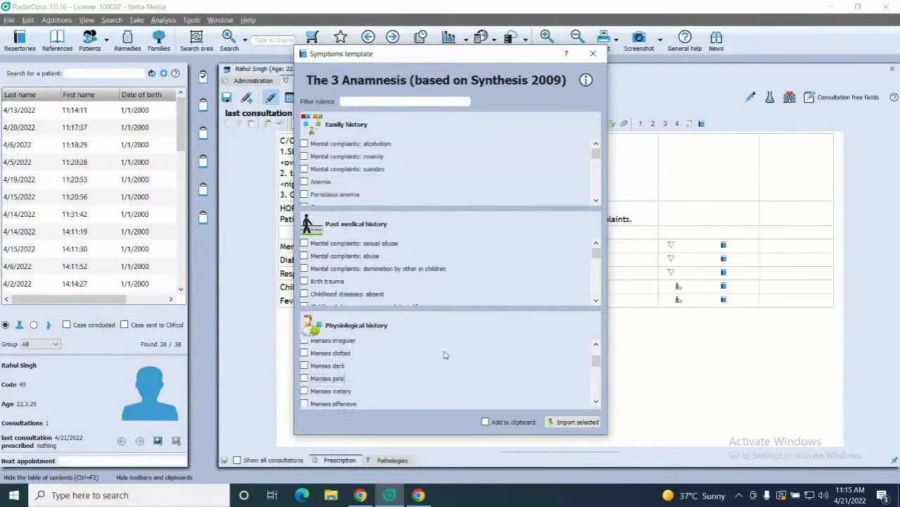
{"action": "scroll", "coordinate": [444, 354], "scroll_direction": "down", "scroll_amount": 2}
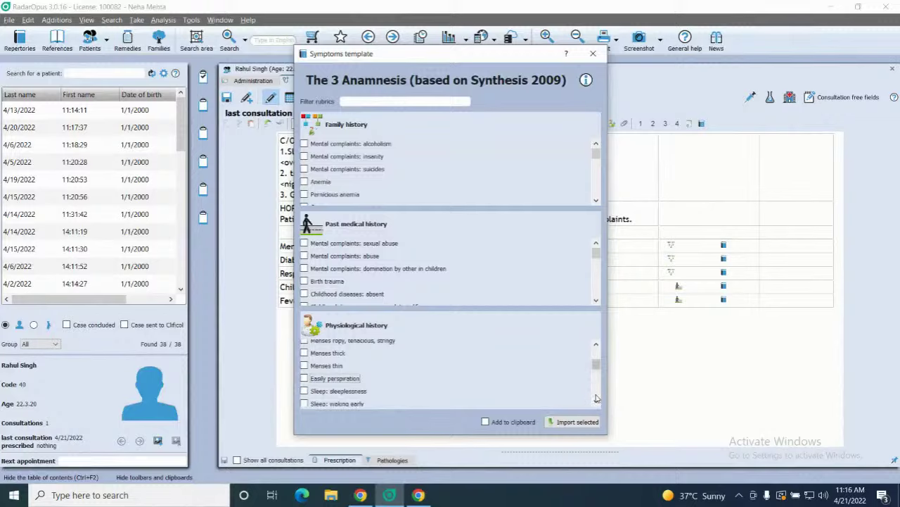
{"action": "scroll", "coordinate": [597, 399], "scroll_direction": "down", "scroll_amount": 3}
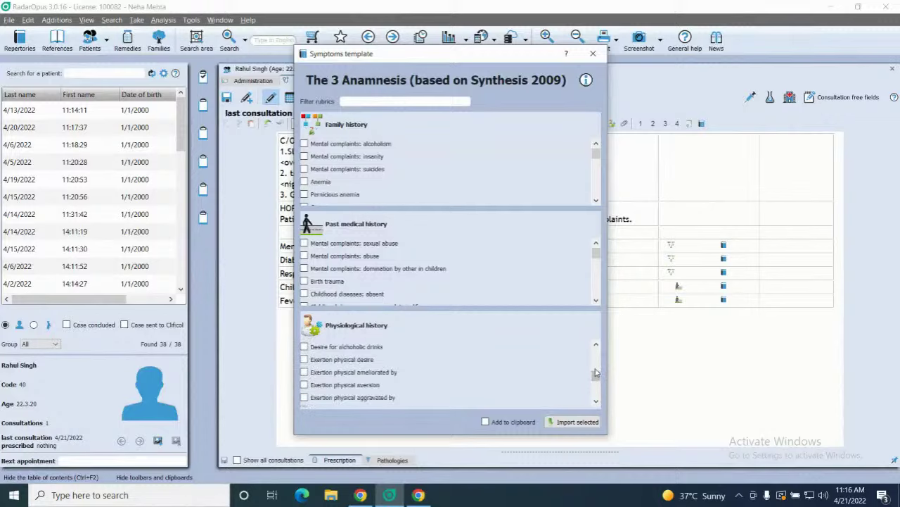
{"action": "scroll", "coordinate": [595, 366], "scroll_direction": "down", "scroll_amount": 2}
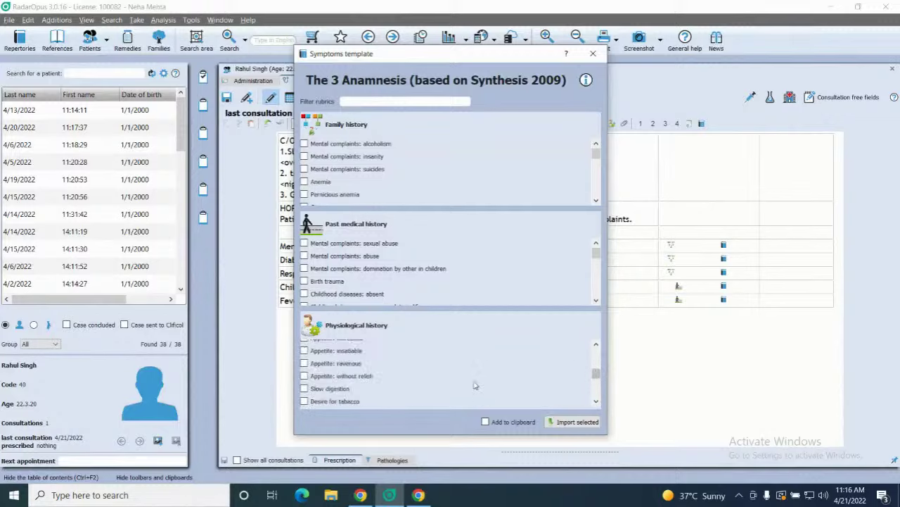
{"action": "scroll", "coordinate": [475, 385], "scroll_direction": "up", "scroll_amount": 1}
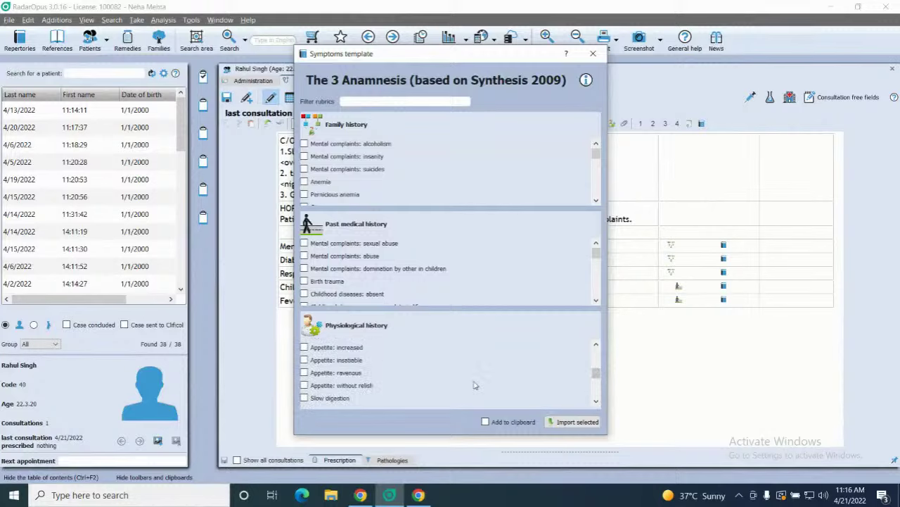
{"action": "scroll", "coordinate": [475, 385], "scroll_direction": "down", "scroll_amount": 1}
{"action": "scroll", "coordinate": [475, 384], "scroll_direction": "up", "scroll_amount": 1}
{"action": "scroll", "coordinate": [355, 357], "scroll_direction": "up", "scroll_amount": 1}
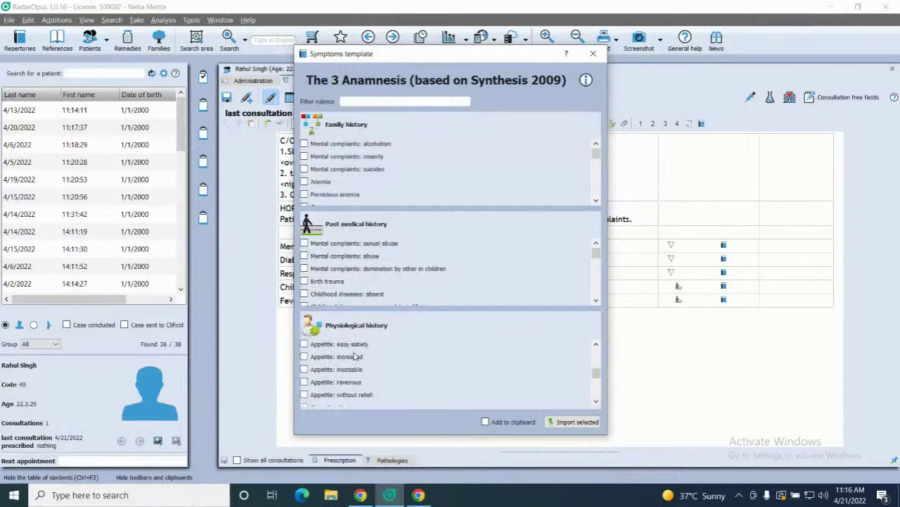
{"action": "scroll", "coordinate": [355, 357], "scroll_direction": "up", "scroll_amount": 2}
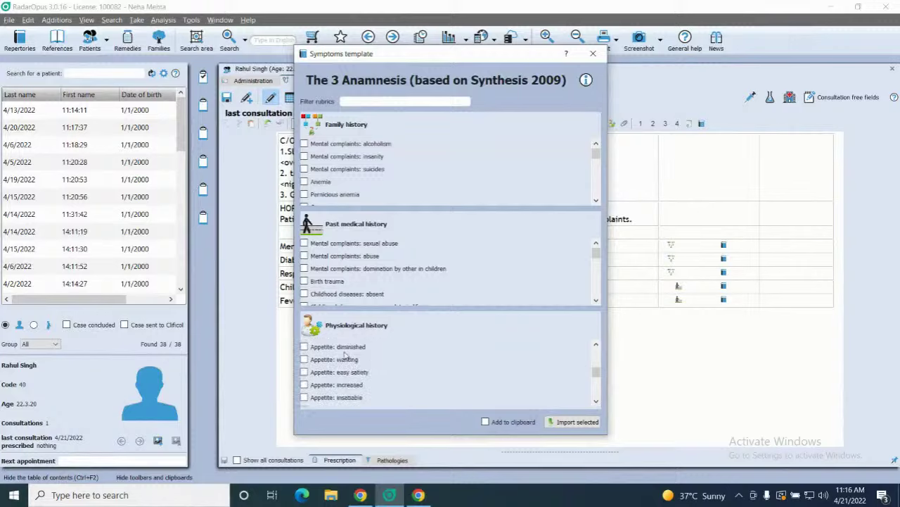
{"action": "left_click", "coordinate": [304, 347]}
Step: Look through the remaining physiological history rubrics in the symptoms template and close the template without importing any
{"action": "scroll", "coordinate": [455, 355], "scroll_direction": "down", "scroll_amount": 6}
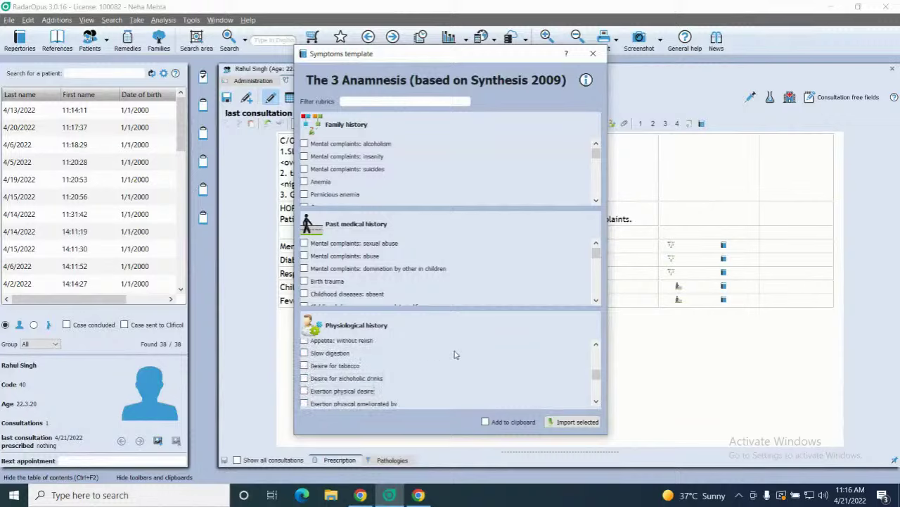
{"action": "scroll", "coordinate": [454, 354], "scroll_direction": "down", "scroll_amount": 2}
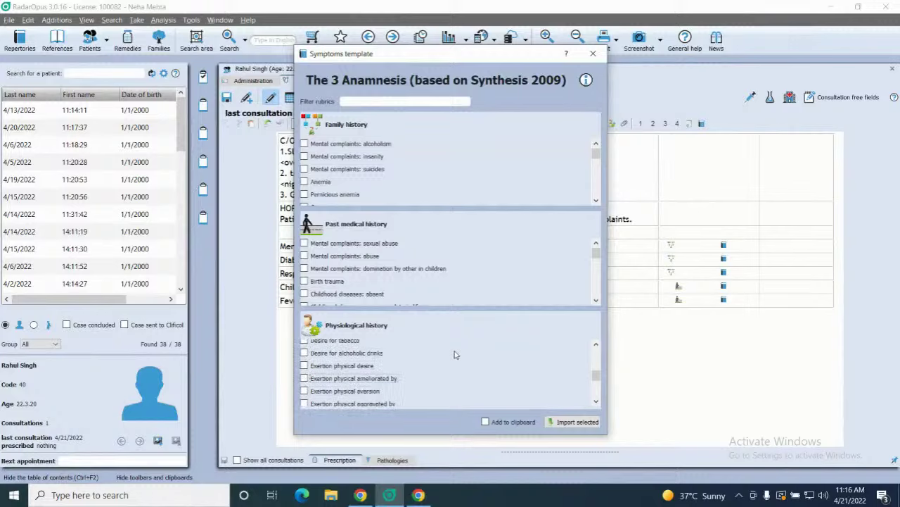
{"action": "scroll", "coordinate": [454, 354], "scroll_direction": "down", "scroll_amount": 2}
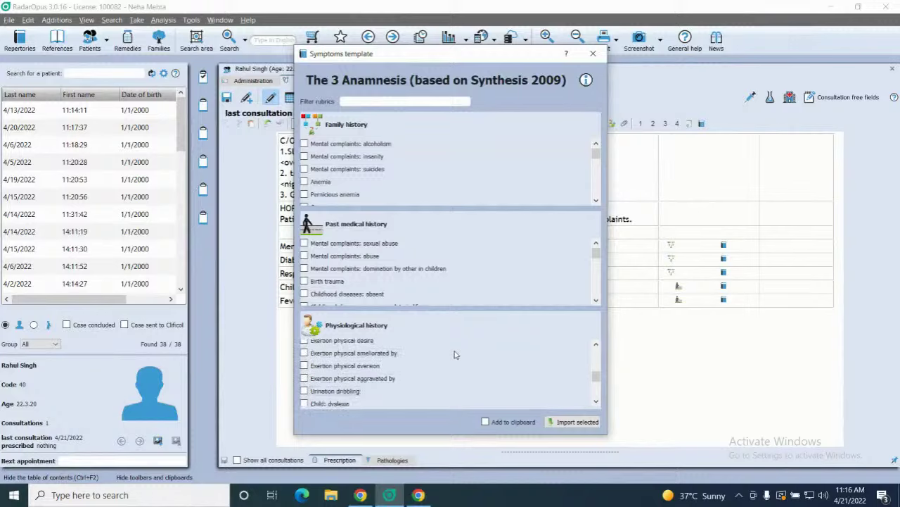
{"action": "scroll", "coordinate": [455, 354], "scroll_direction": "down", "scroll_amount": 6}
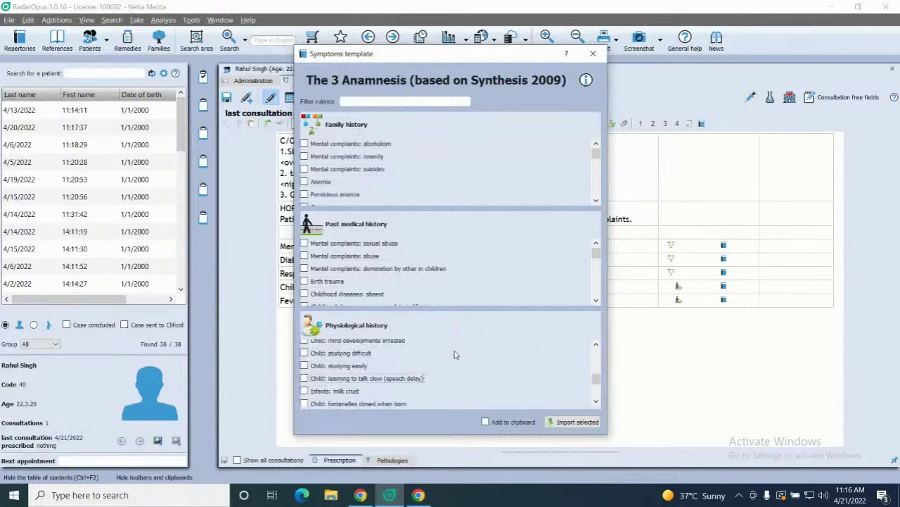
{"action": "scroll", "coordinate": [455, 355], "scroll_direction": "down", "scroll_amount": 2}
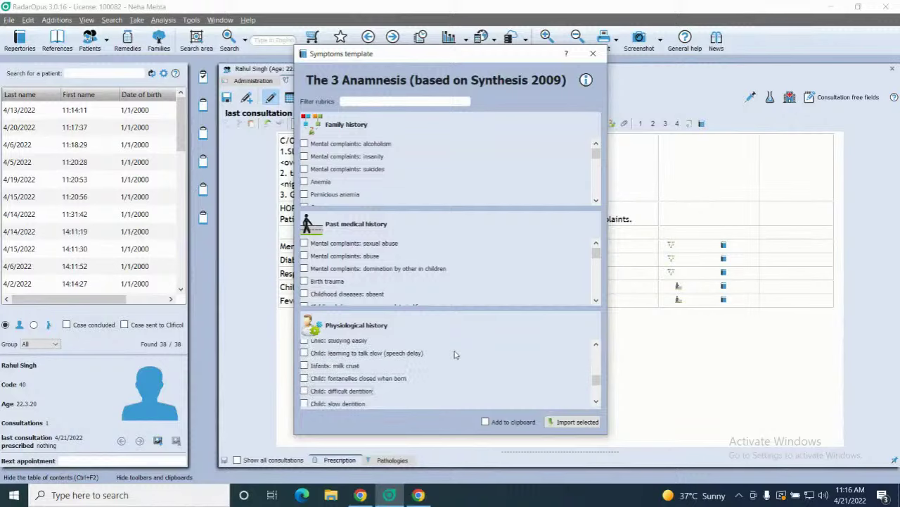
{"action": "scroll", "coordinate": [455, 355], "scroll_direction": "down", "scroll_amount": 2}
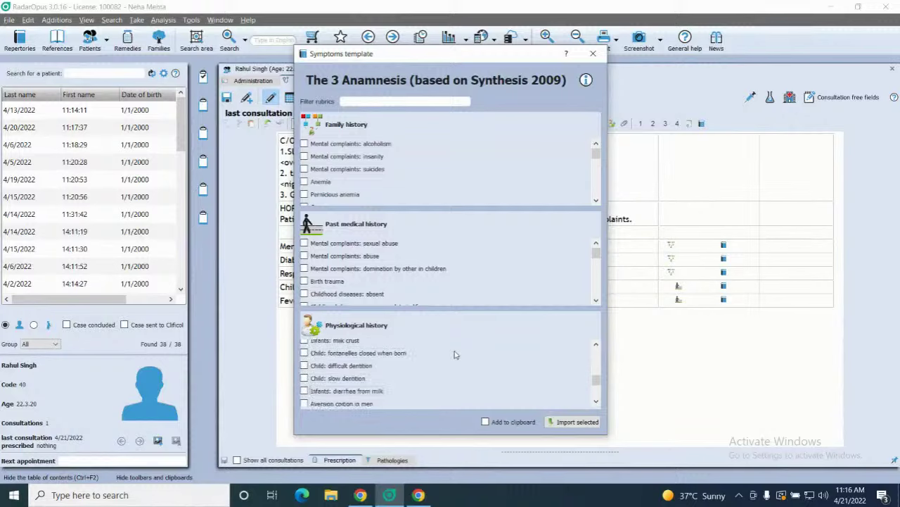
{"action": "scroll", "coordinate": [454, 354], "scroll_direction": "down", "scroll_amount": 2}
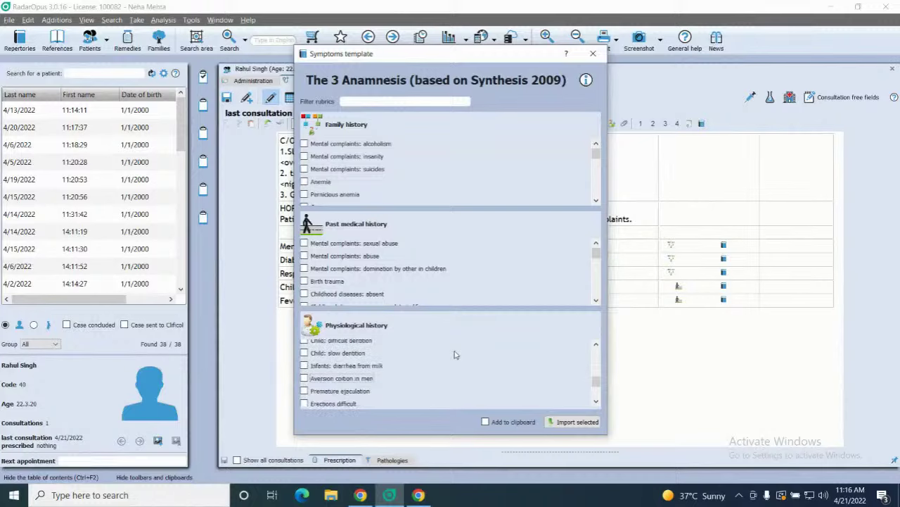
{"action": "scroll", "coordinate": [454, 354], "scroll_direction": "down", "scroll_amount": 2}
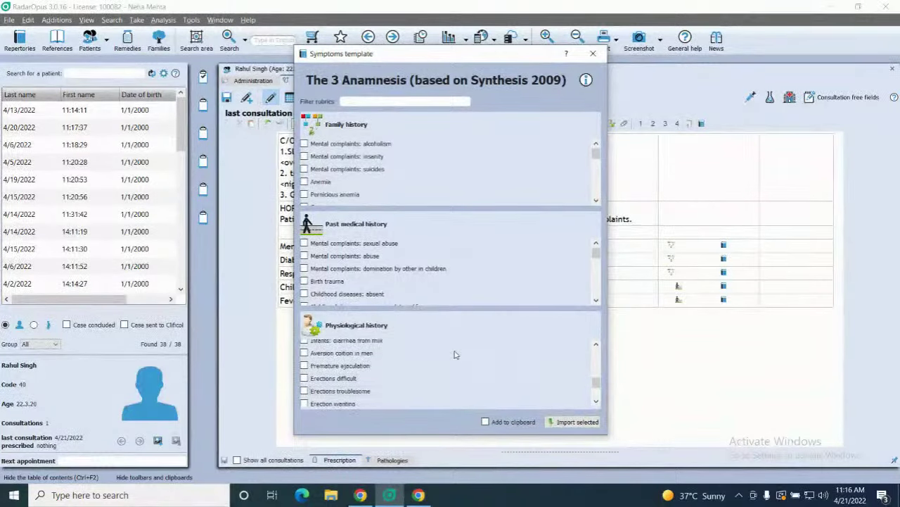
{"action": "scroll", "coordinate": [454, 354], "scroll_direction": "down", "scroll_amount": 2}
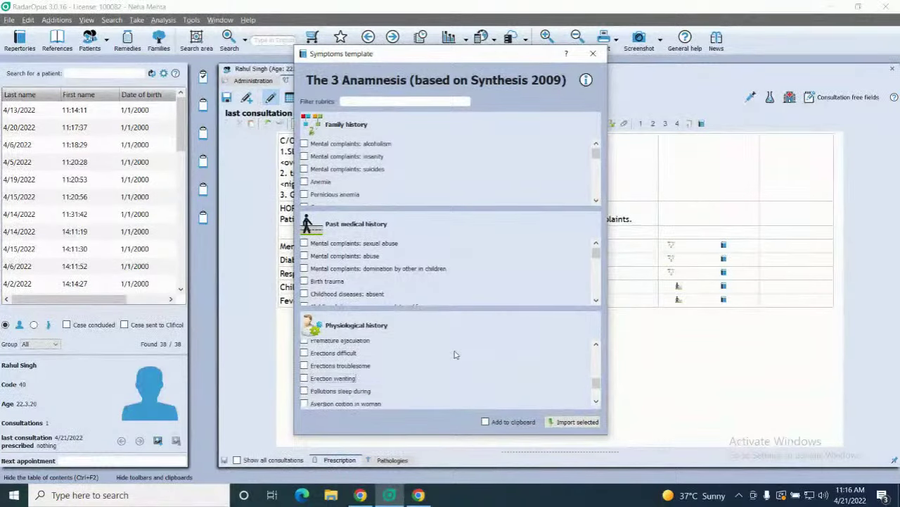
{"action": "scroll", "coordinate": [454, 355], "scroll_direction": "down", "scroll_amount": 2}
{"action": "scroll", "coordinate": [454, 354], "scroll_direction": "down", "scroll_amount": 2}
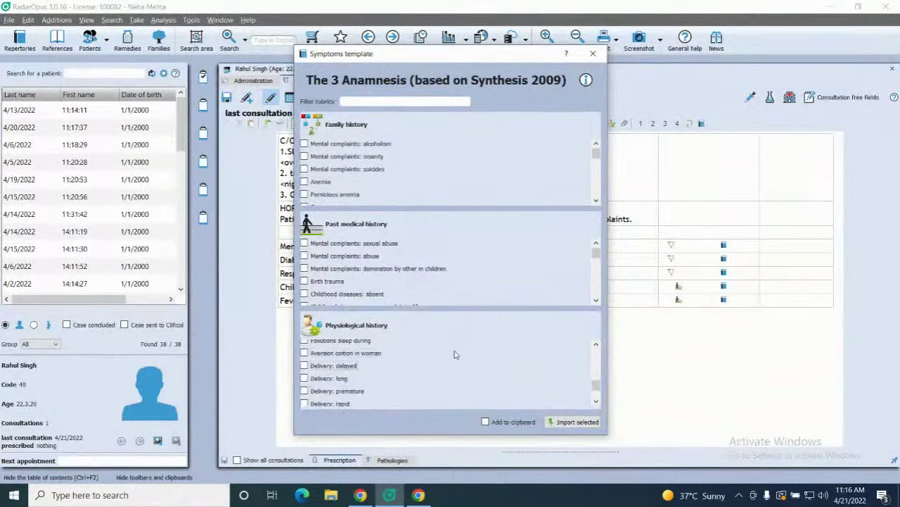
{"action": "scroll", "coordinate": [455, 355], "scroll_direction": "down", "scroll_amount": 6}
{"action": "scroll", "coordinate": [454, 354], "scroll_direction": "down", "scroll_amount": 6}
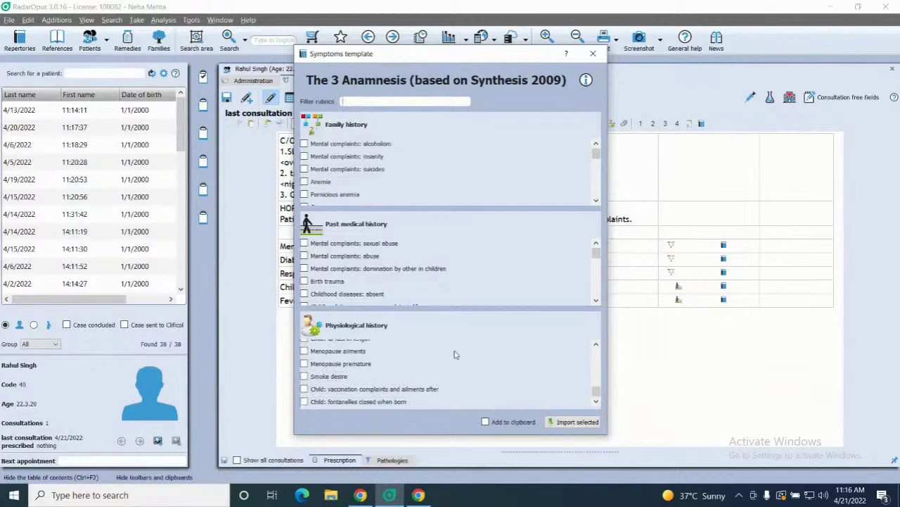
{"action": "left_click", "coordinate": [593, 54]}
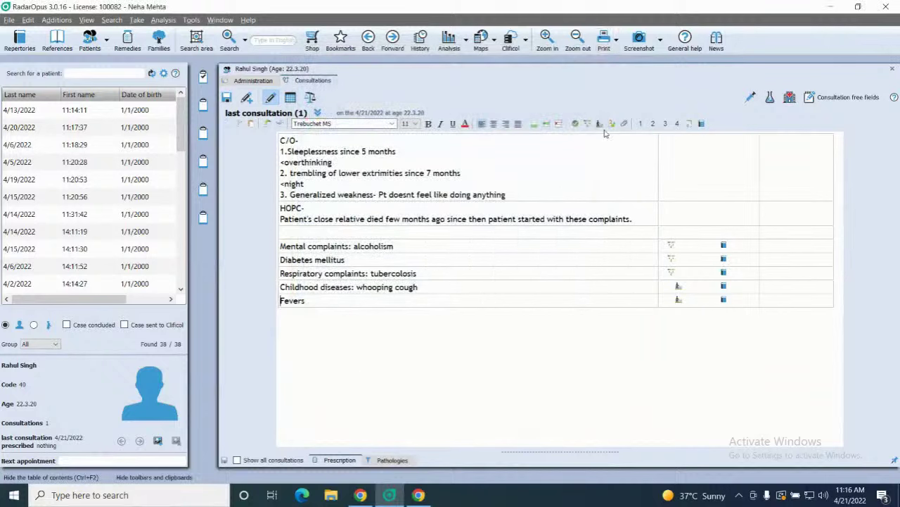
Step: Add a row below "Fevers" in the consultation and enter the heading "P/G-" followed by the line "App- Dimished"
{"action": "left_click", "coordinate": [535, 125]}
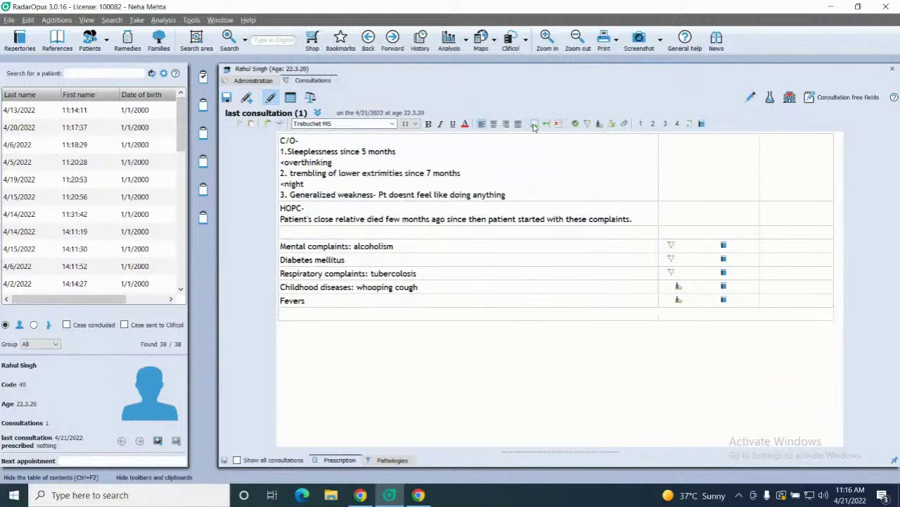
{"action": "type", "text": "P/G-"}
{"action": "key", "text": "Return"}
{"action": "type", "text": "App"}
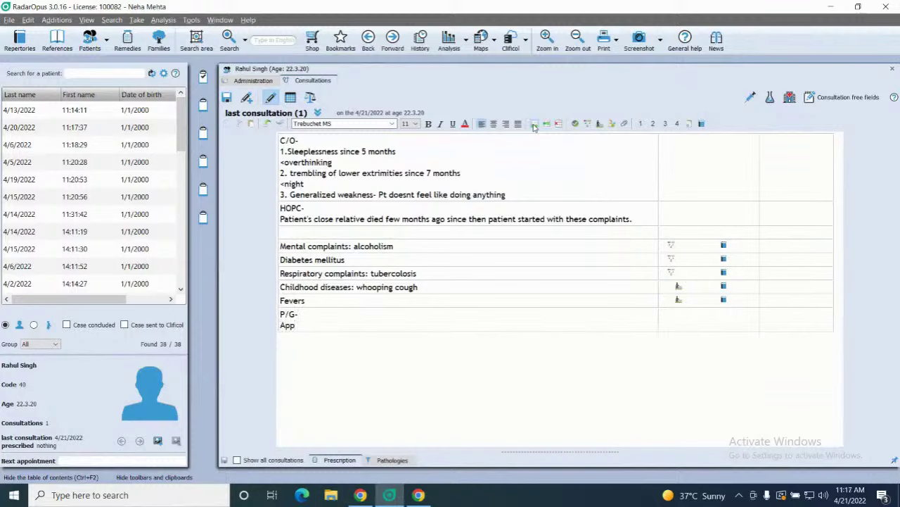
{"action": "type", "text": "Dimished"}
{"action": "key", "text": "Return"}
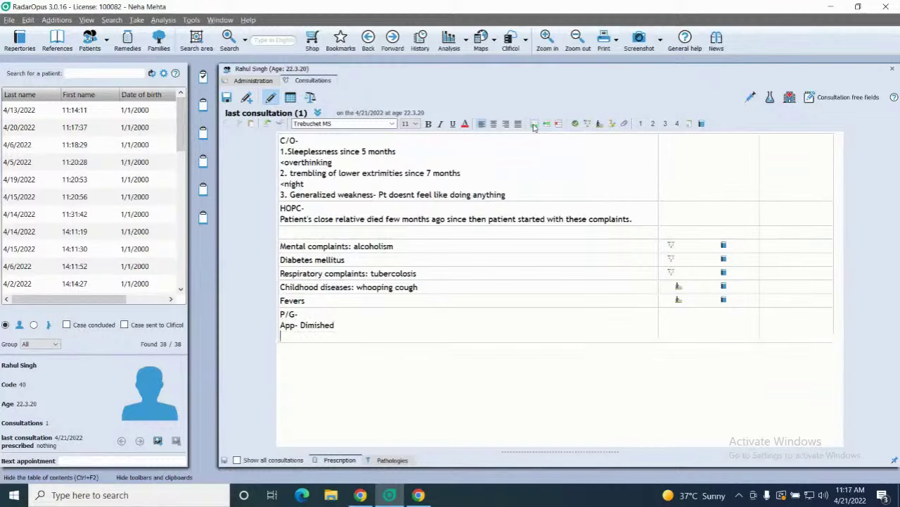
Step: Continue the physical generals with the lines "Thirst- N", "Desire- Spices" and "Stools- constipated"
{"action": "type", "text": "Thirst- N"}
{"action": "key", "text": "Return"}
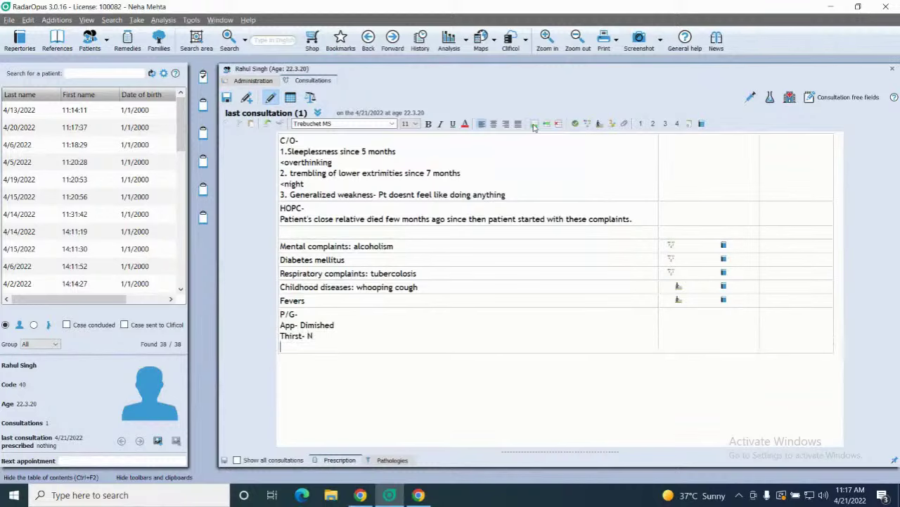
{"action": "type", "text": "Desire- Spices"}
{"action": "key", "text": "Return"}
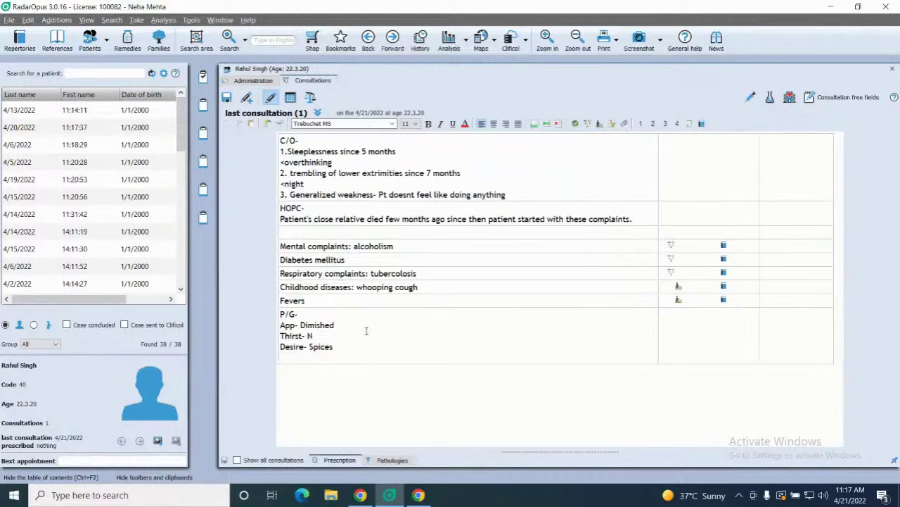
{"action": "key", "text": "Return"}
{"action": "type", "text": "Stools- consti"}
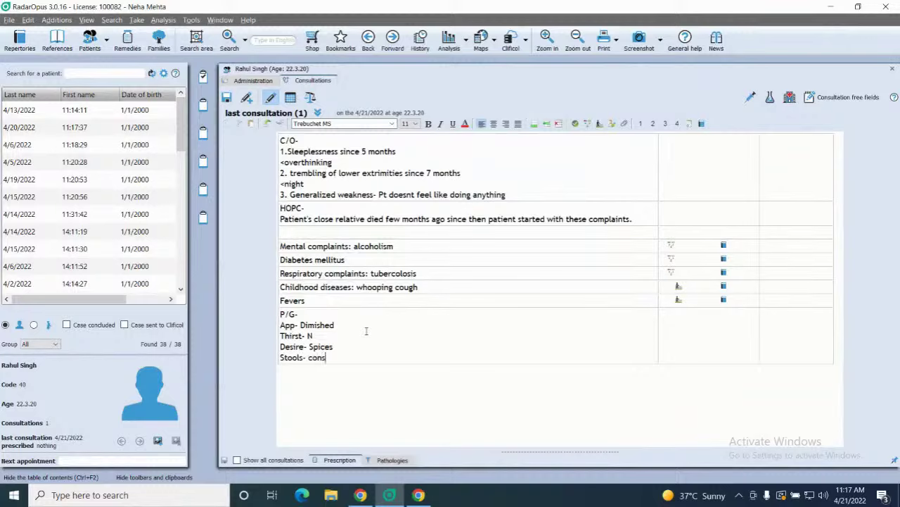
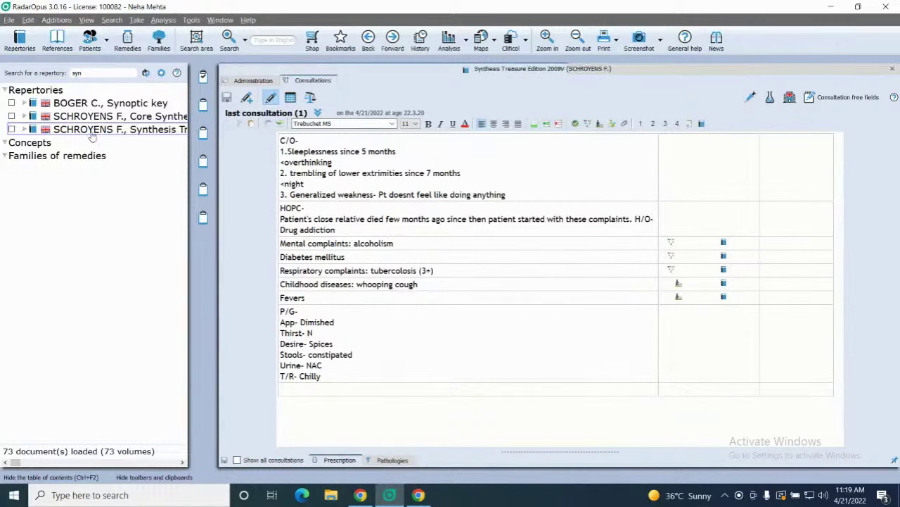
Step: Bring up the Synthesis Treasure Edition 2009V repertory, rechecking the patient's consultation notes in between
{"action": "left_click", "coordinate": [492, 69]}
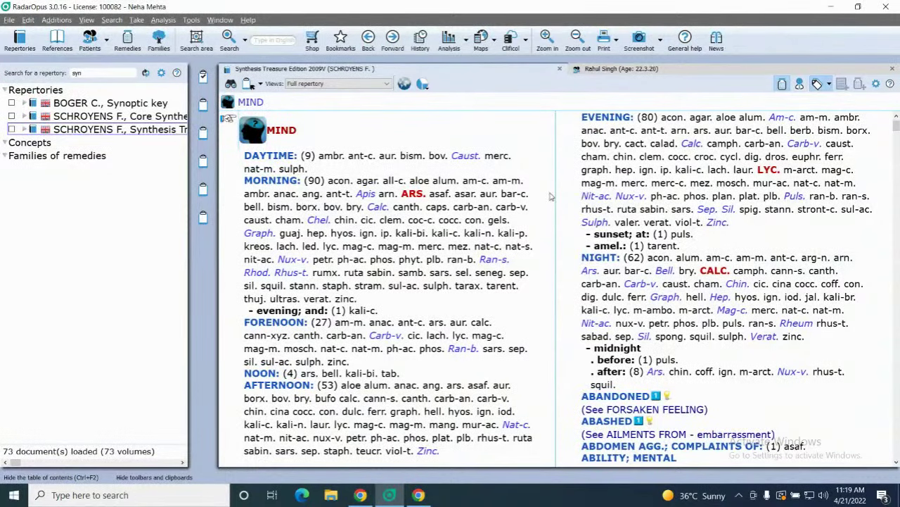
{"action": "left_click", "coordinate": [637, 70]}
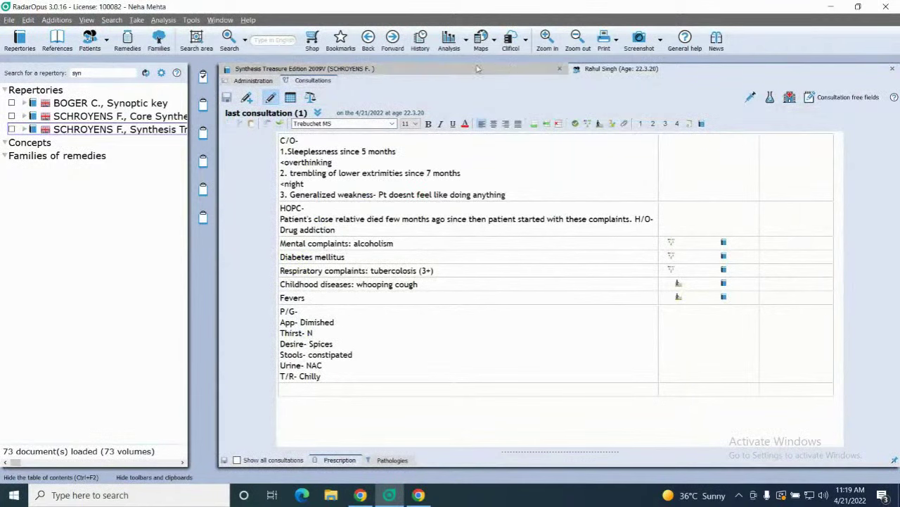
{"action": "left_click", "coordinate": [429, 68]}
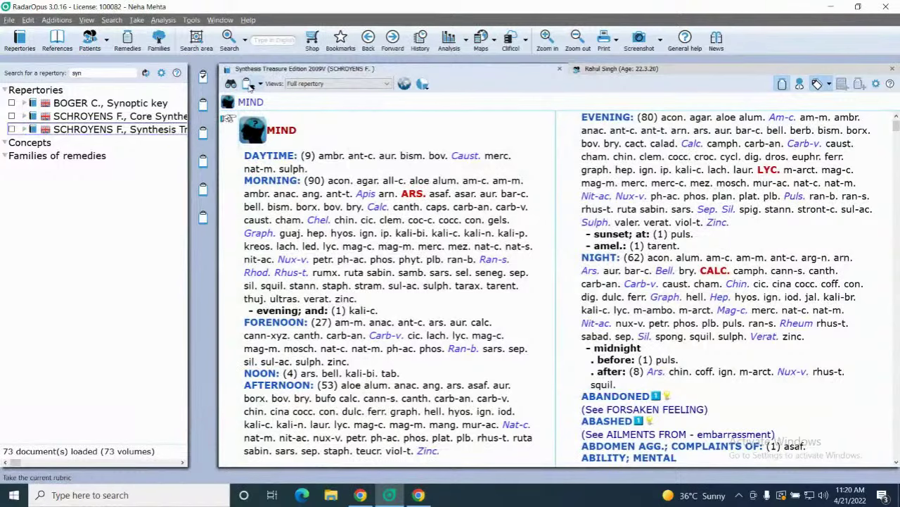
Step: Find and go to the rubric EXTREMITIES - TREMBLING - Legs in the Synthesis repertory
{"action": "left_click", "coordinate": [235, 84]}
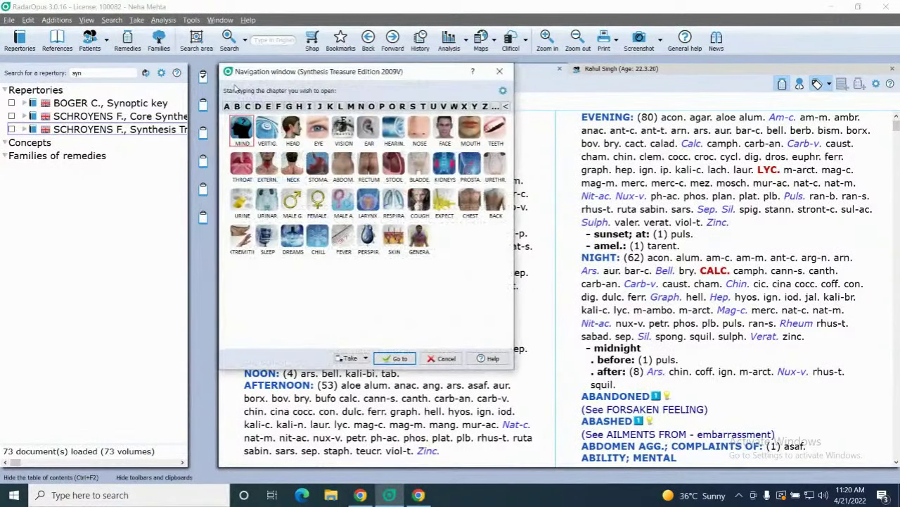
{"action": "type", "text": "ex"}
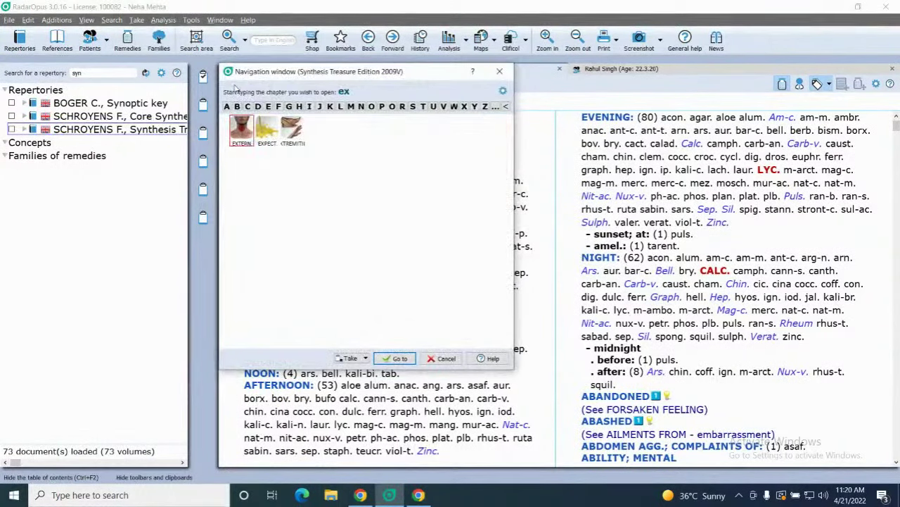
{"action": "type", "text": "t"}
{"action": "key", "text": "Right"}
{"action": "key", "text": "Return"}
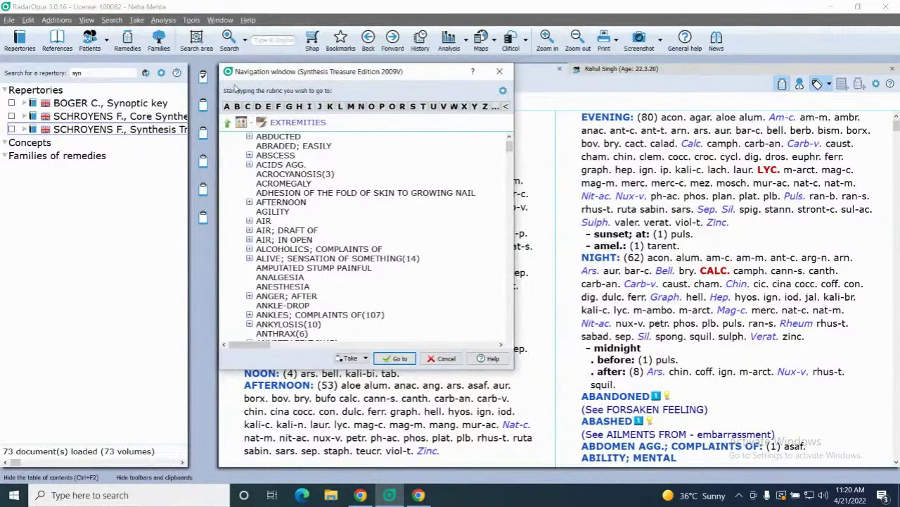
{"action": "type", "text": "tre"}
{"action": "key", "text": "Return"}
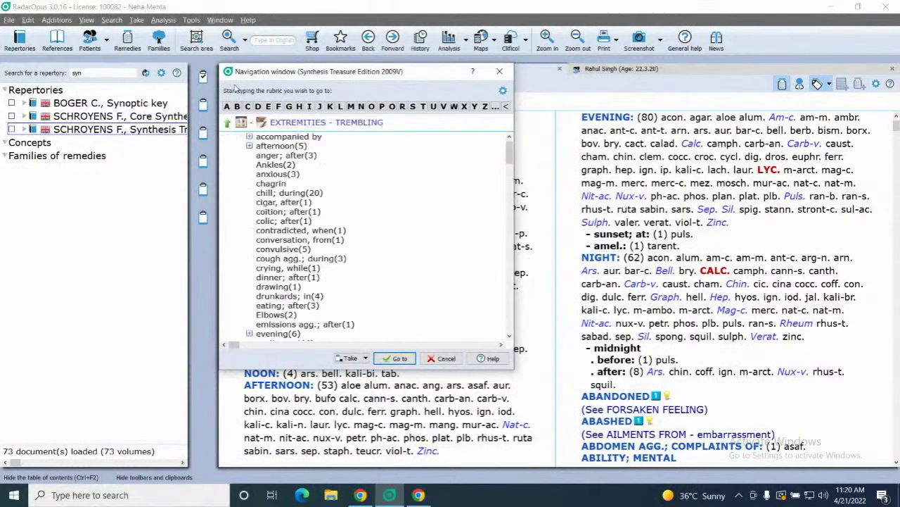
{"action": "type", "text": "le"}
{"action": "key", "text": "Return"}
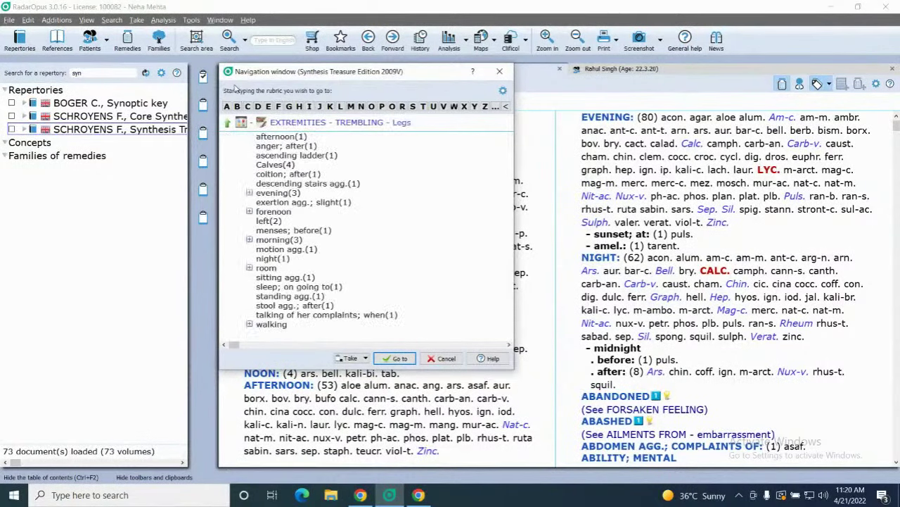
{"action": "key", "text": "Return"}
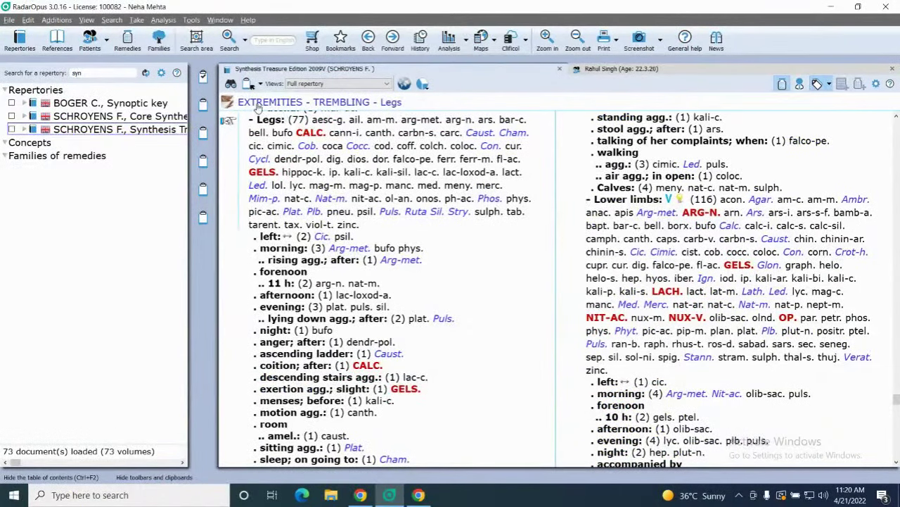
Step: View the "night" sub-rubric under EXTREMITIES - TREMBLING - Legs
{"action": "left_click", "coordinate": [389, 106]}
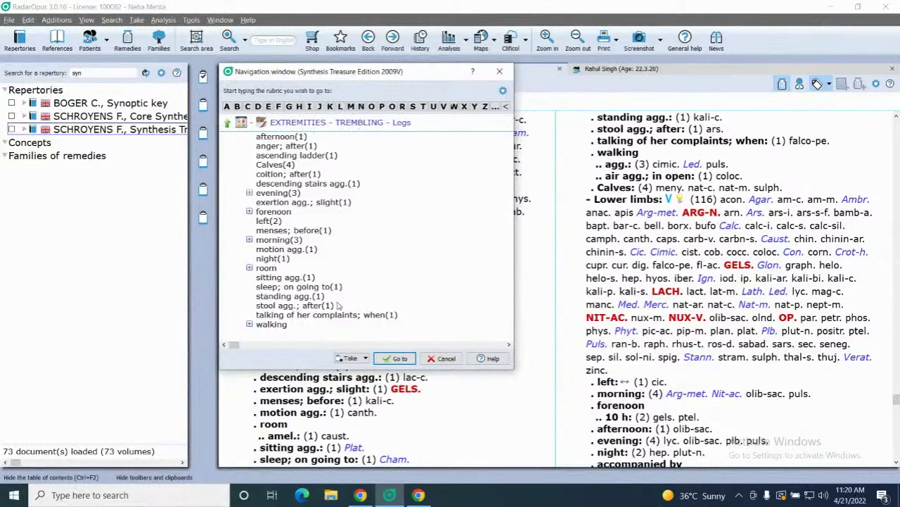
{"action": "type", "text": "ni"}
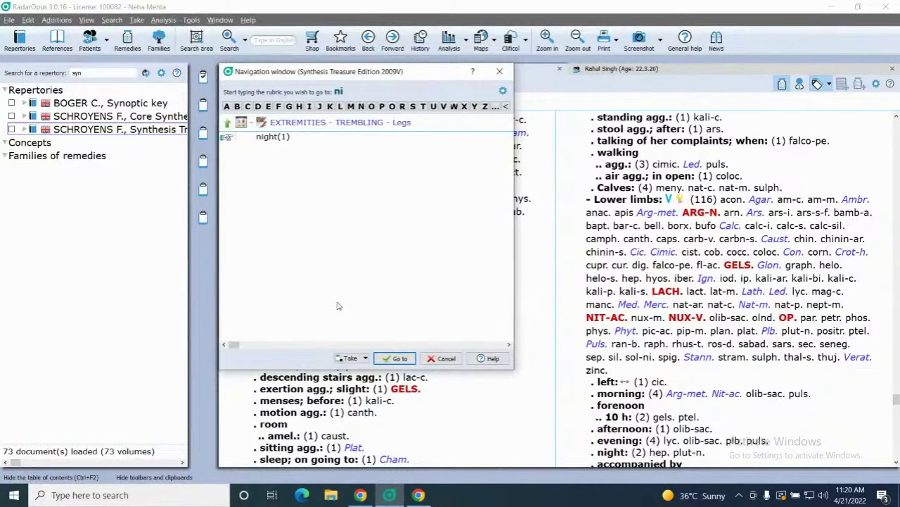
{"action": "key", "text": "Return"}
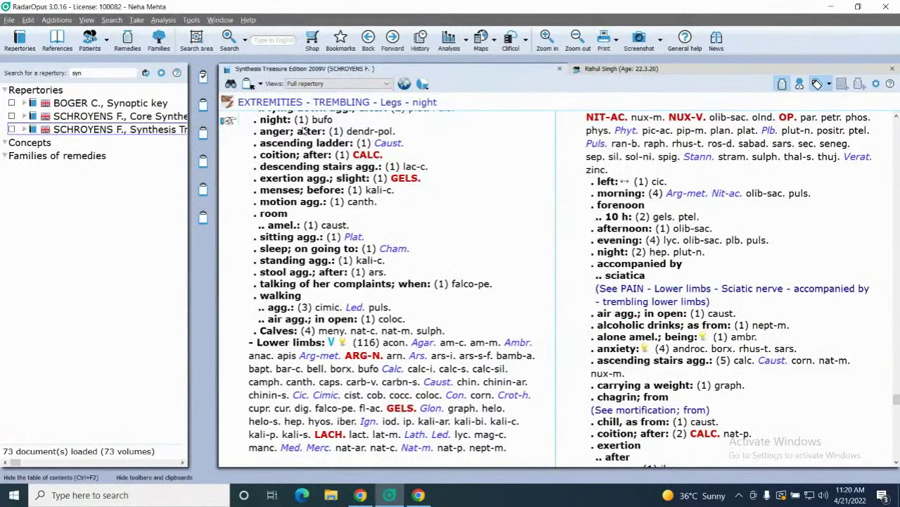
Step: Return to the main EXTREMITIES - TREMBLING - Legs rubric and take it into the first clipboard
{"action": "left_click", "coordinate": [392, 103]}
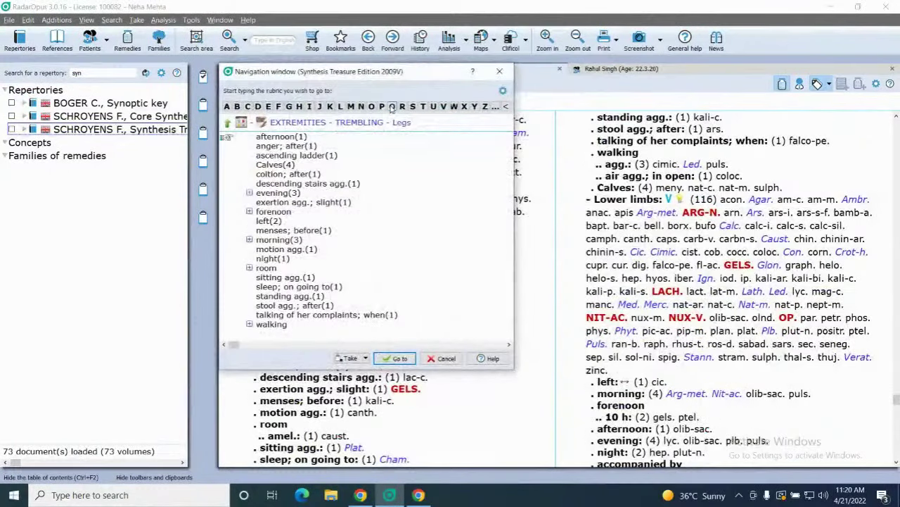
{"action": "key", "text": "Return"}
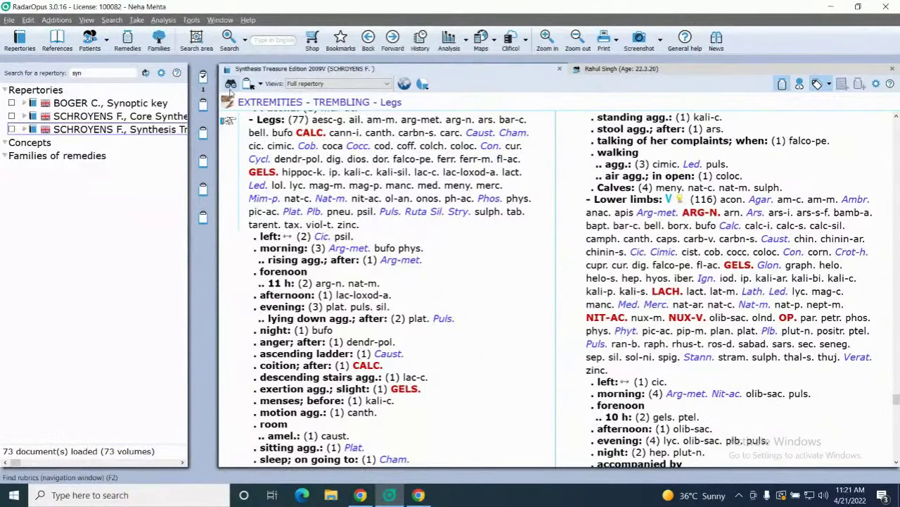
Step: Find the rubric SLEEP - SLEEPLESSNESS in the Synthesis repertory and list its sub-rubrics
{"action": "left_click", "coordinate": [230, 83]}
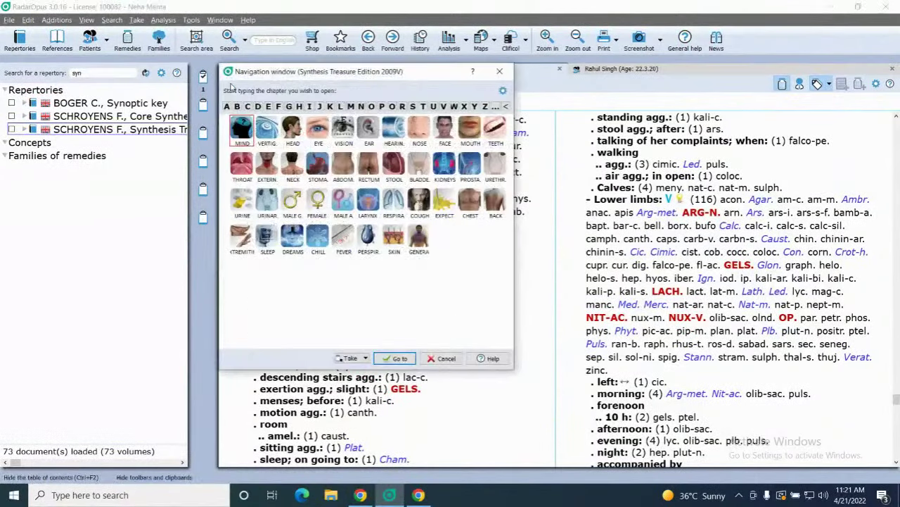
{"action": "type", "text": "sle"}
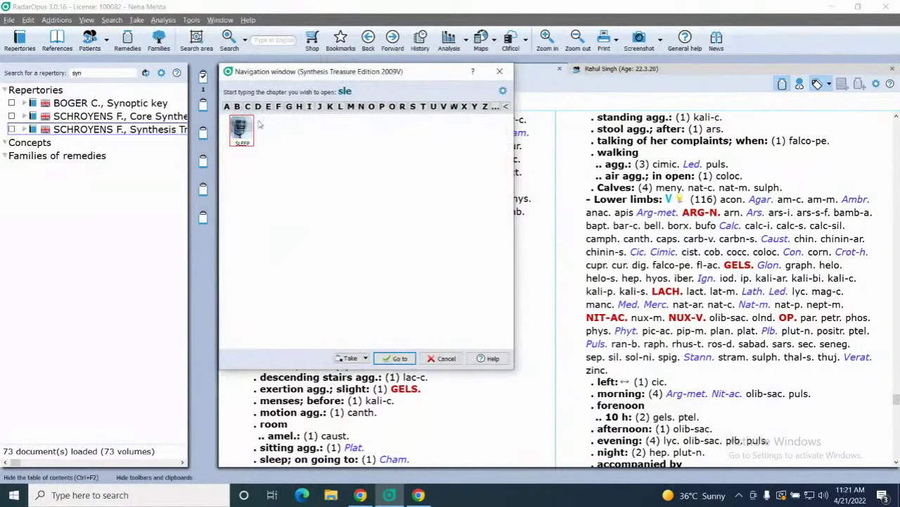
{"action": "key", "text": "BackSpace"}
{"action": "key", "text": "BackSpace"}
{"action": "key", "text": "BackSpace"}
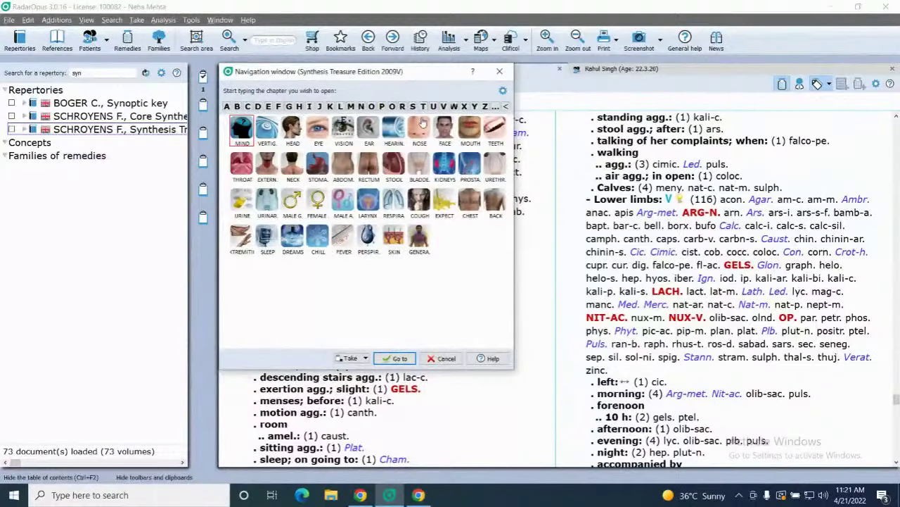
{"action": "type", "text": "sle"}
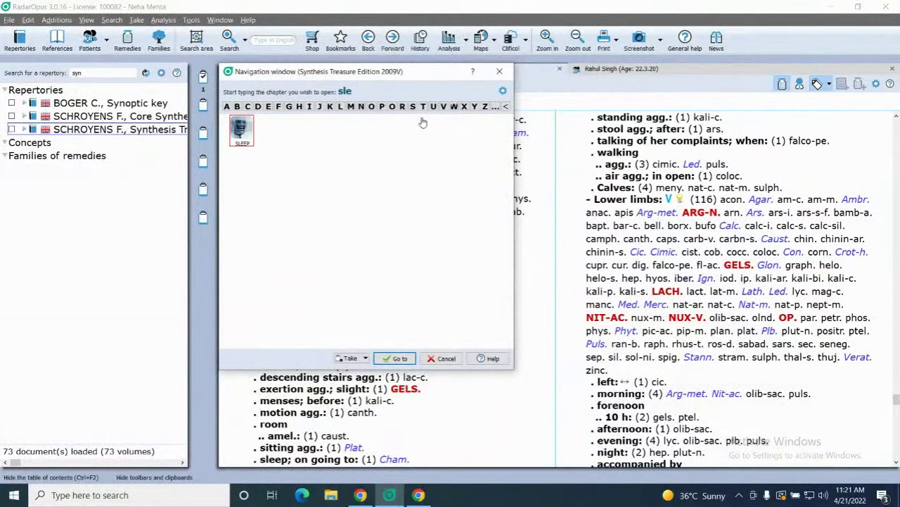
{"action": "key", "text": "Return"}
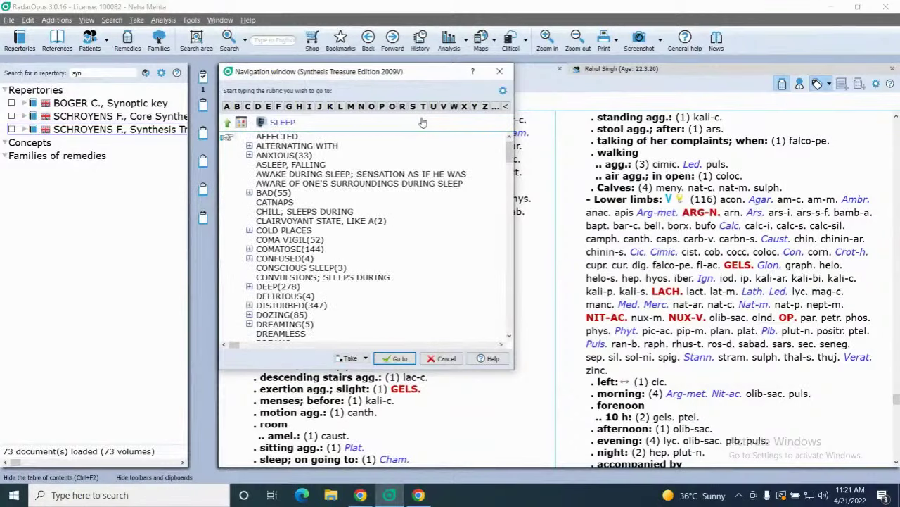
{"action": "type", "text": "sle"}
{"action": "key", "text": "Down"}
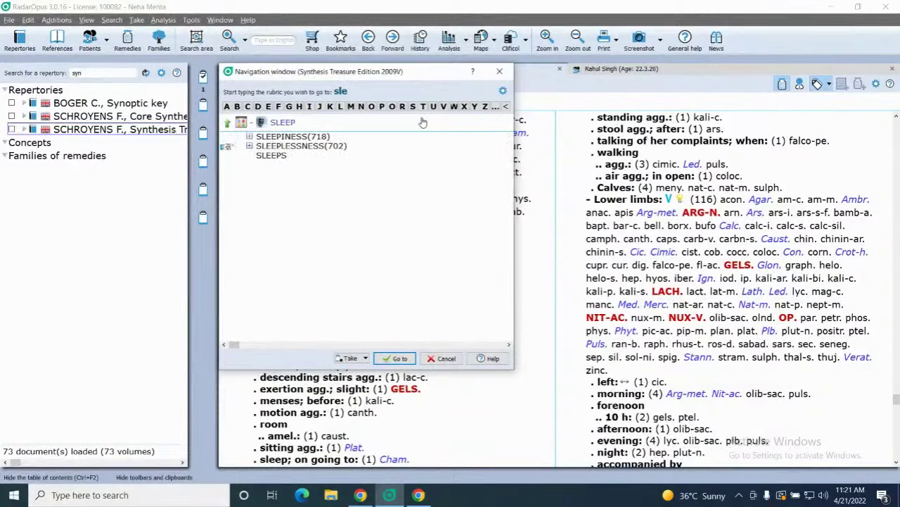
{"action": "key", "text": "Return"}
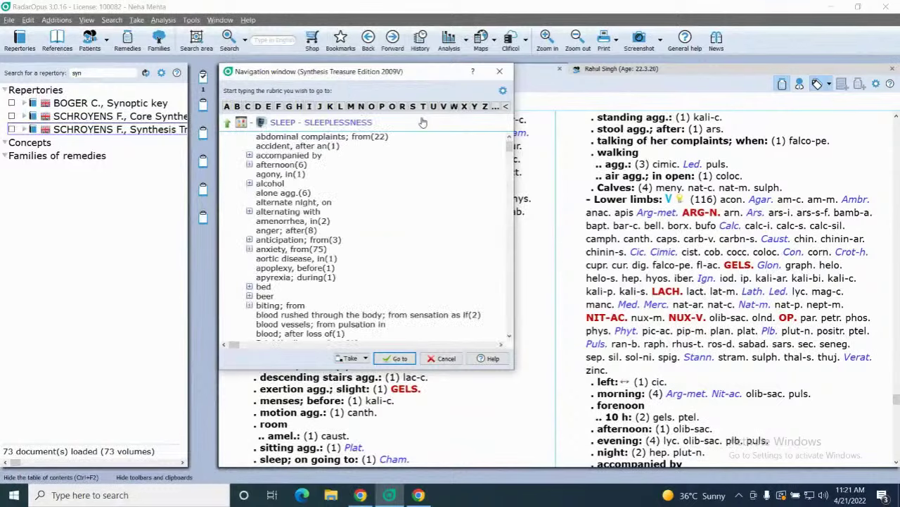
Step: Look through the SLEEPLESSNESS sub-rubrics beginning with "ove" and "thi" for one matching the case
{"action": "type", "text": "o"}
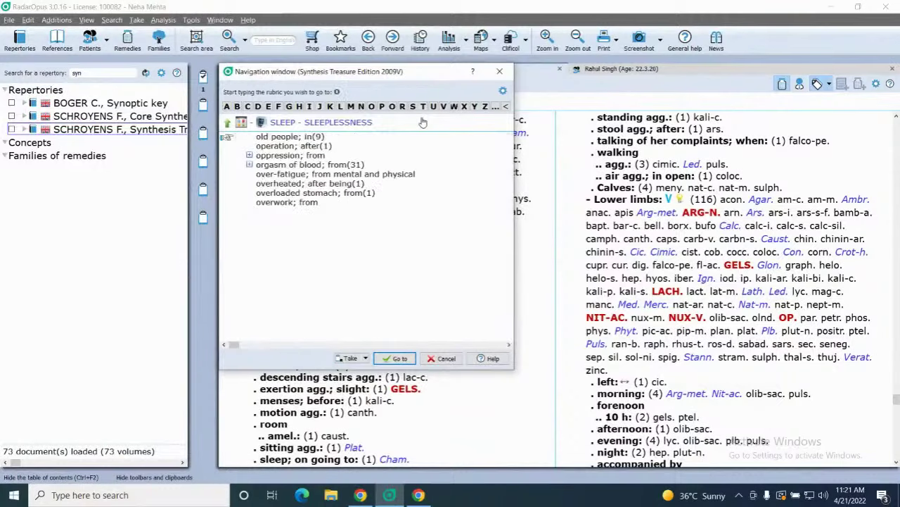
{"action": "type", "text": "ve"}
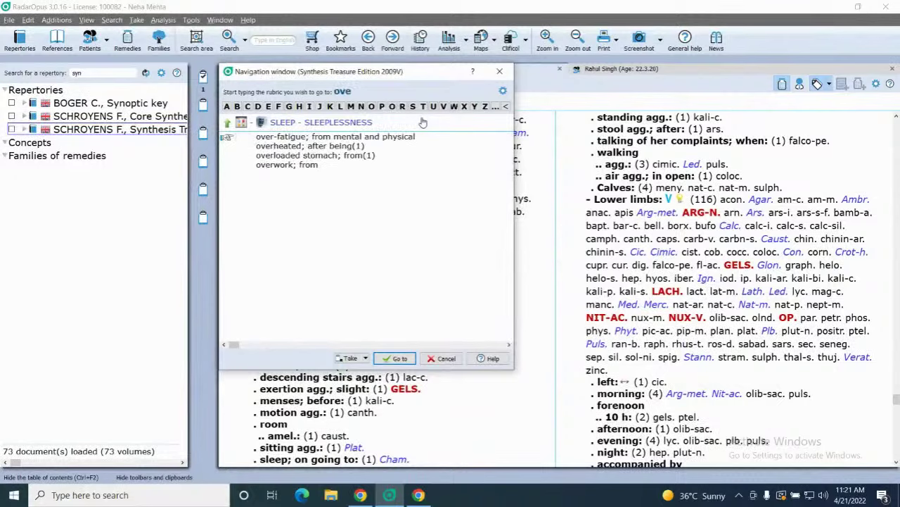
{"action": "key", "text": "BackSpace"}
{"action": "key", "text": "BackSpace"}
{"action": "key", "text": "BackSpace"}
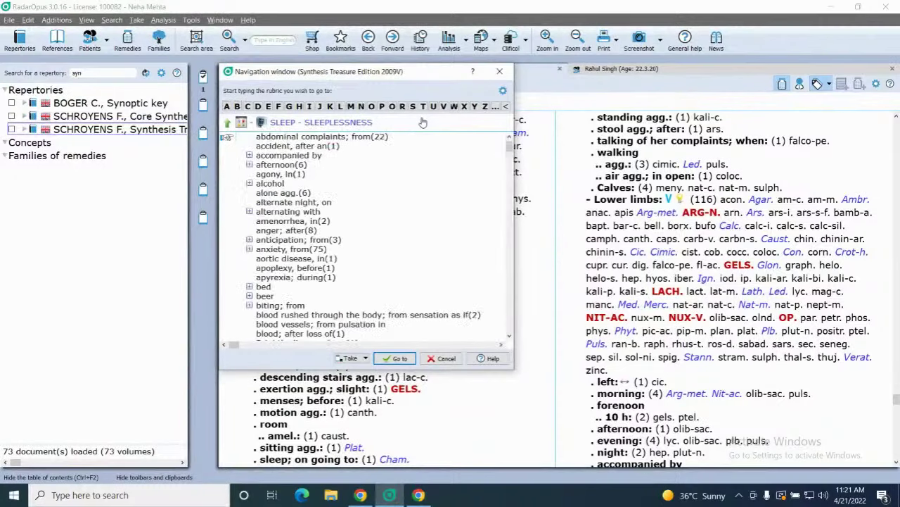
{"action": "type", "text": "thi"}
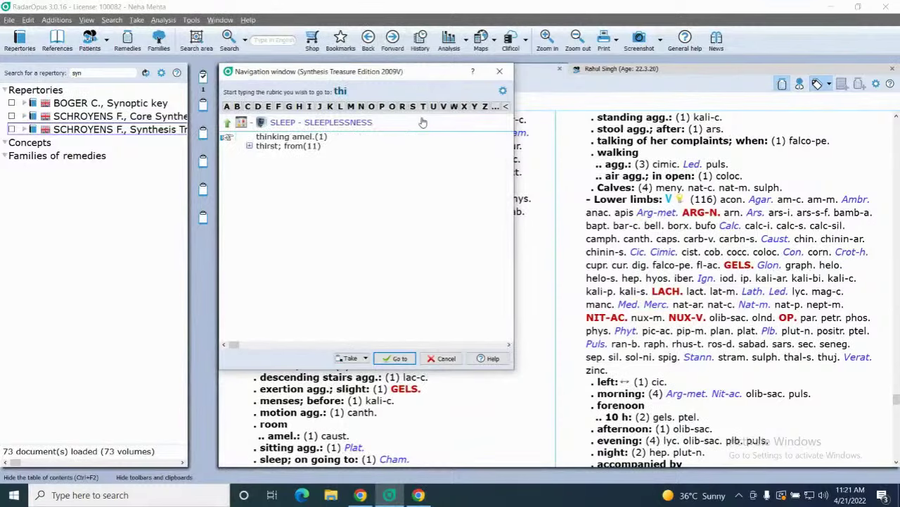
{"action": "key", "text": "BackSpace"}
{"action": "key", "text": "BackSpace"}
{"action": "key", "text": "BackSpace"}
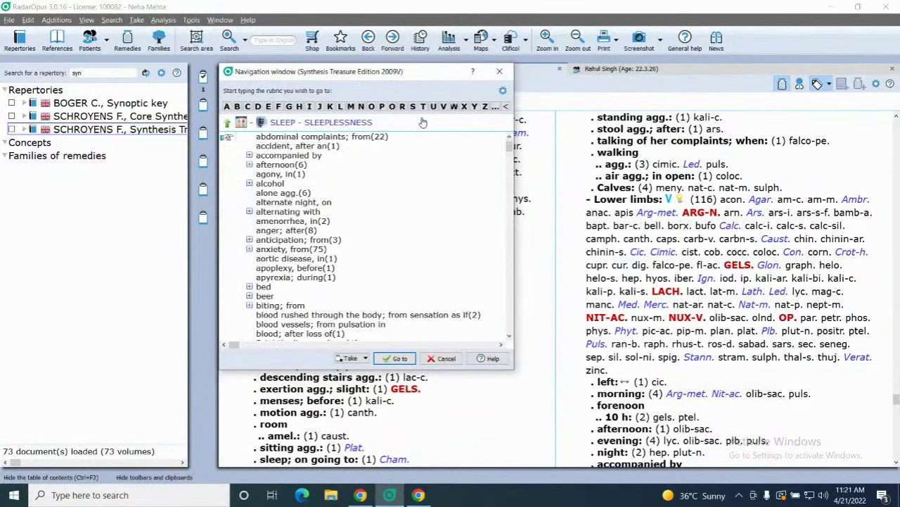
Step: Go to SLEEP - SLEEPLESSNESS - excitement agg. through the MIND - EXCITEMENT - sleep - preventing referral and take it into the first clipboard
{"action": "key", "text": "Down"}
{"action": "key", "text": "Down"}
{"action": "type", "text": "ex"}
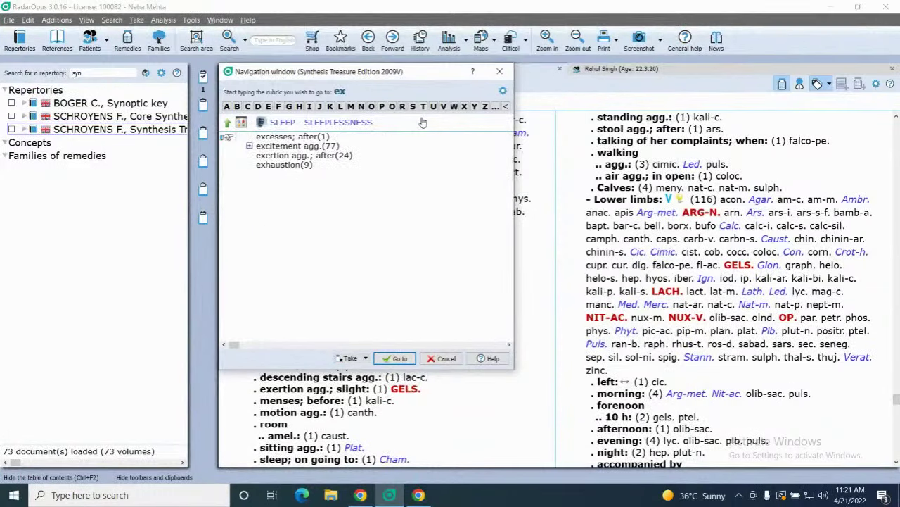
{"action": "key", "text": "Down"}
{"action": "key", "text": "Right"}
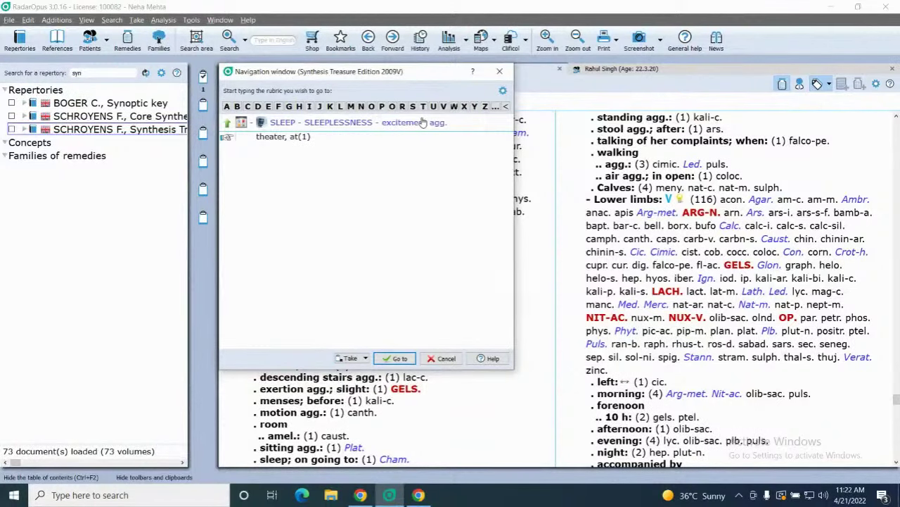
{"action": "key", "text": "Return"}
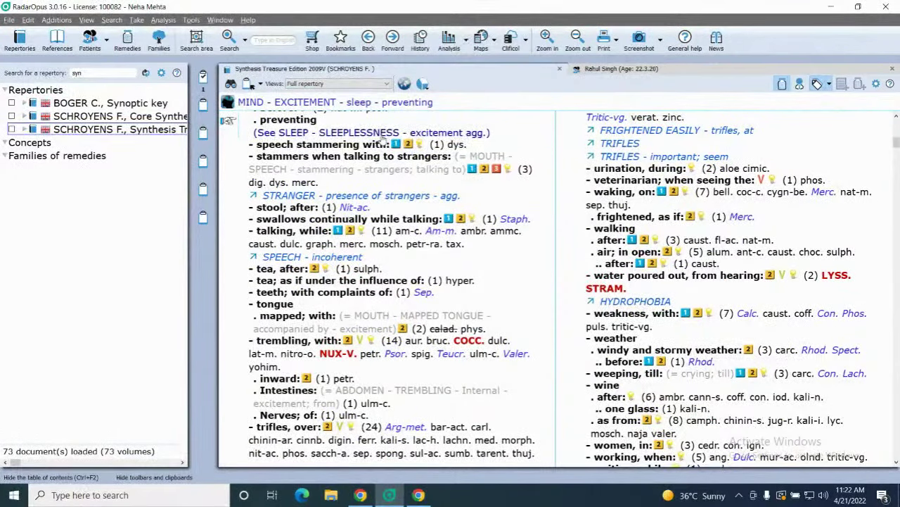
{"action": "left_click", "coordinate": [380, 134]}
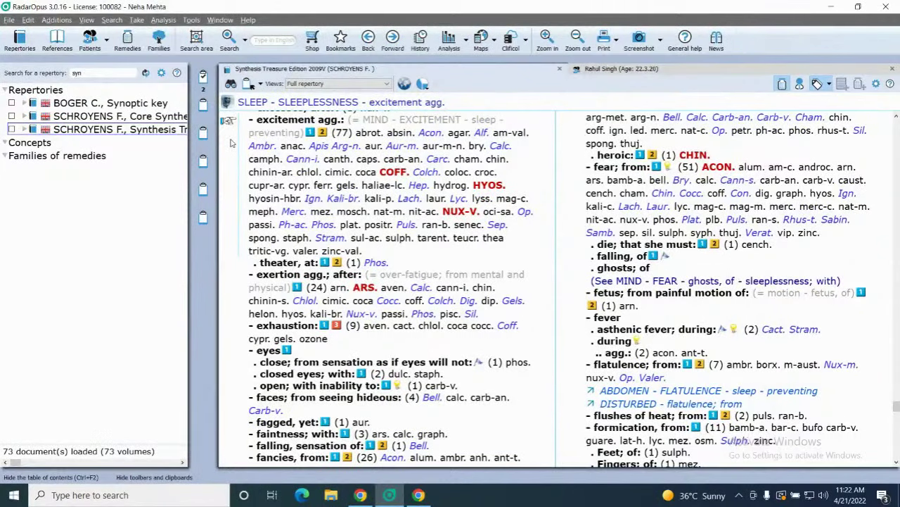
Step: Find the rubric GENERALS - WEAKNESS and follow its synonym reference to DEBILITY
{"action": "left_click", "coordinate": [232, 83]}
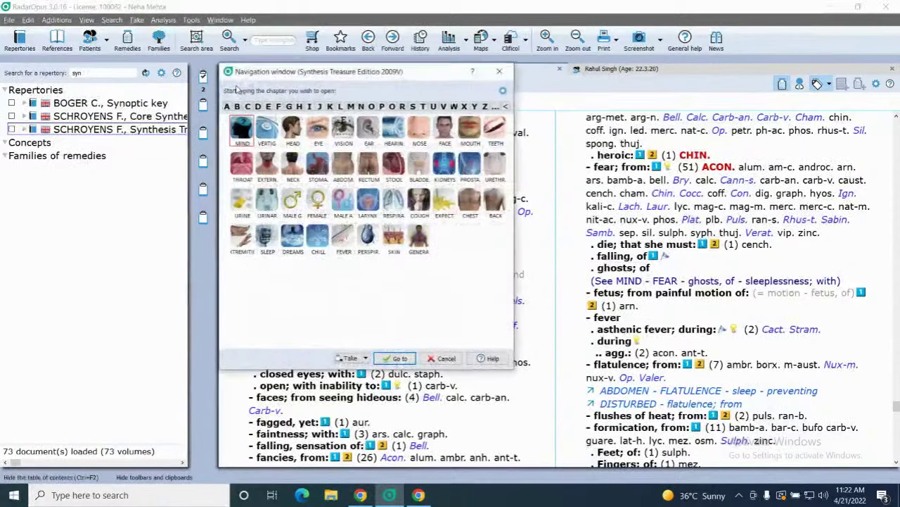
{"action": "type", "text": "g"}
{"action": "key", "text": "Return"}
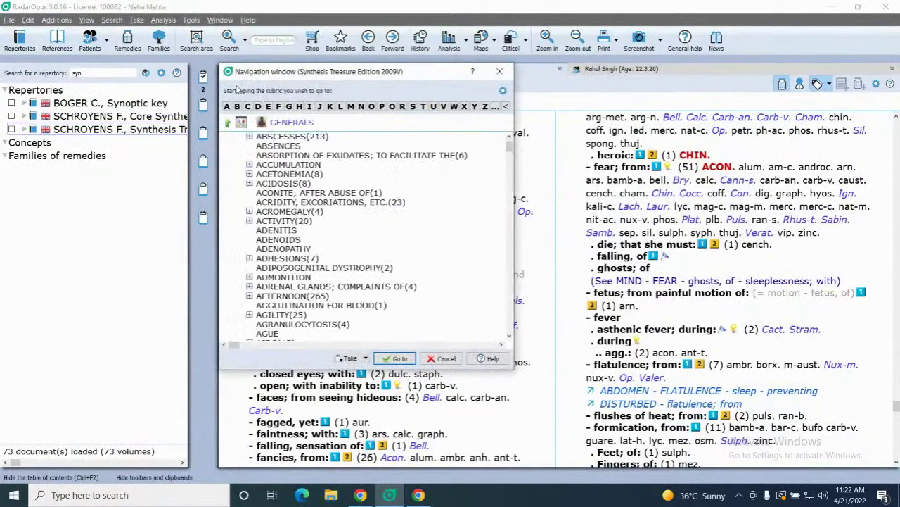
{"action": "type", "text": "we"}
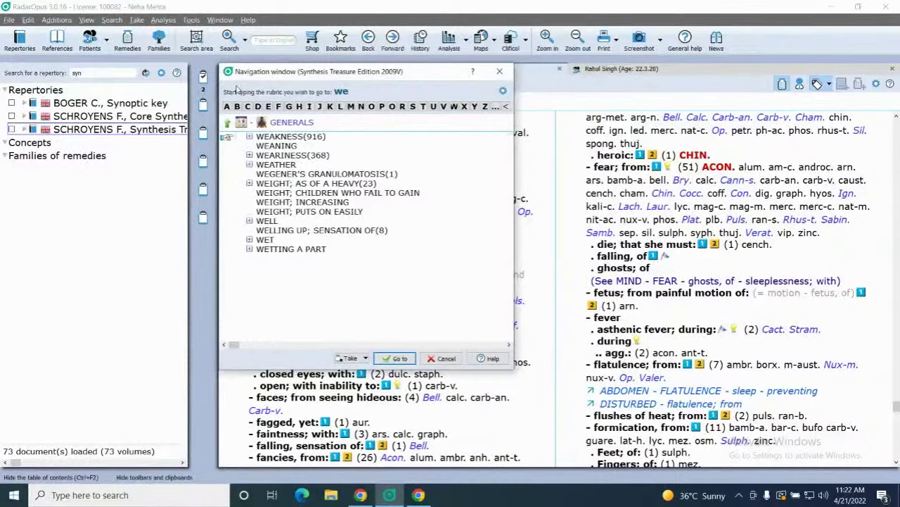
{"action": "key", "text": "Return"}
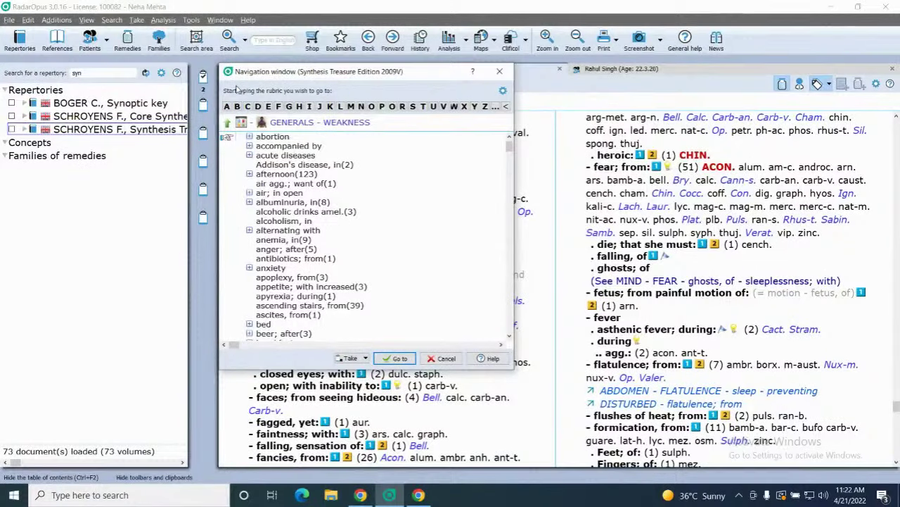
{"action": "key", "text": "Return"}
{"action": "left_click", "coordinate": [330, 119]}
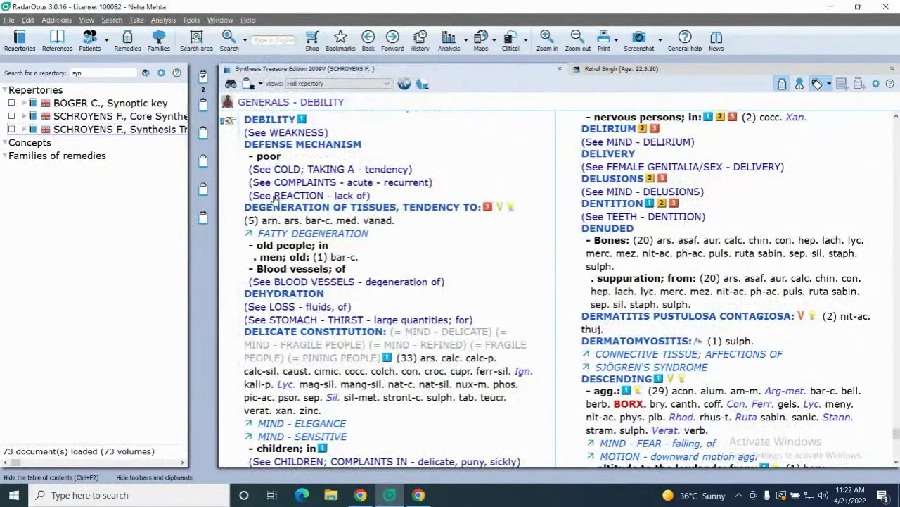
Step: Go back to the main GENERALS - WEAKNESS rubric
{"action": "key", "text": "ctrl+n"}
{"action": "type", "text": "wea"}
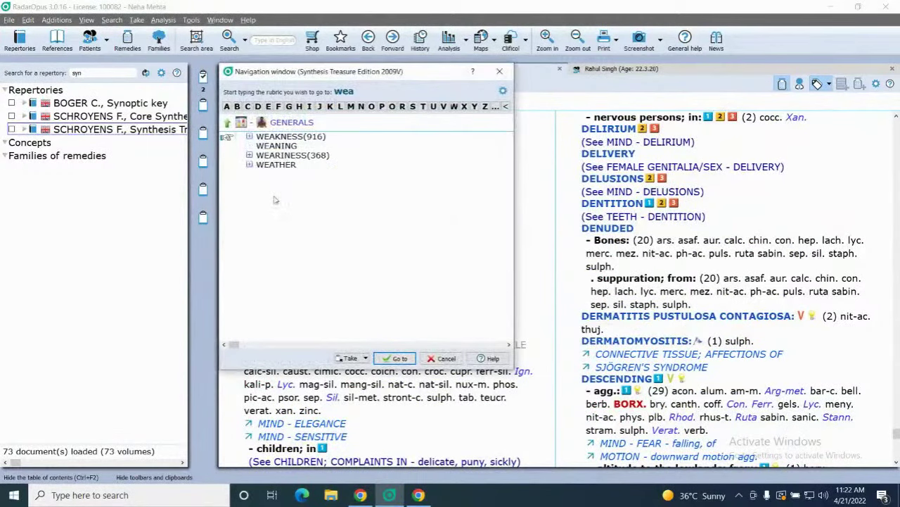
{"action": "key", "text": "Return"}
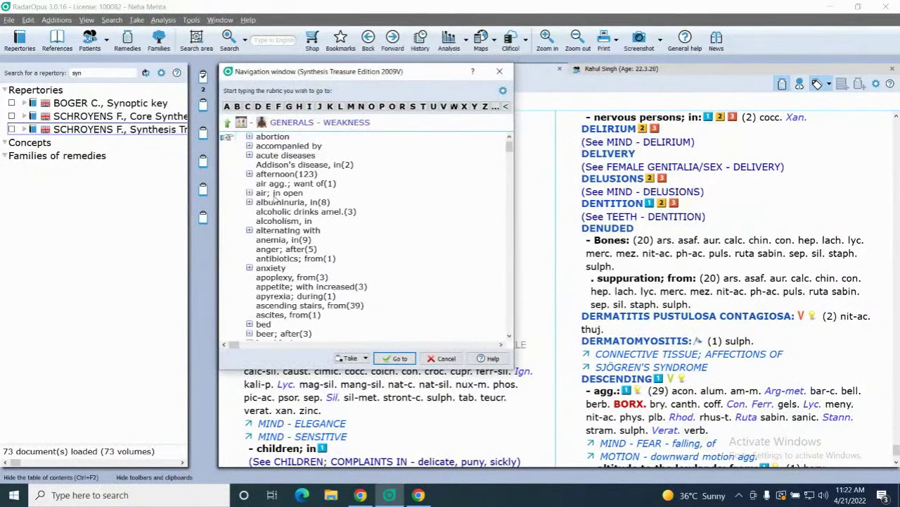
{"action": "key", "text": "Return"}
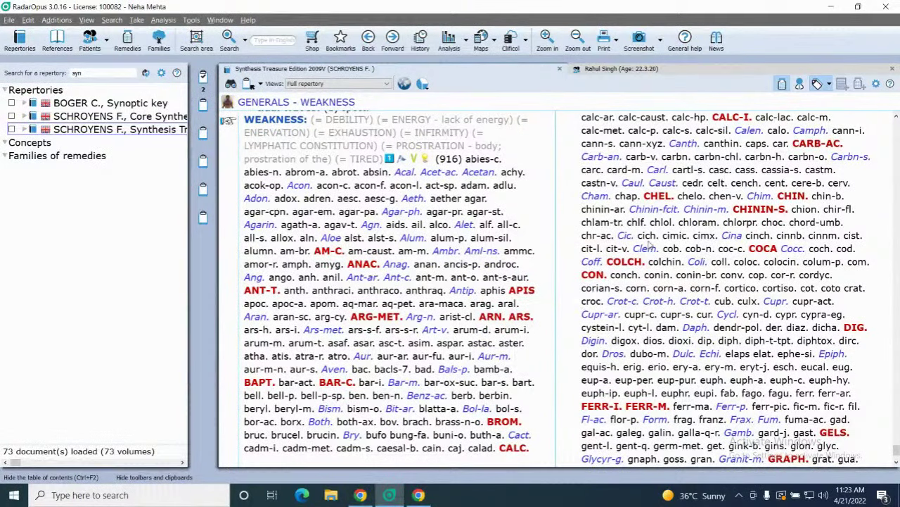
Step: Examine the remedies, cross-references and first sub-rubrics of GENERALS - WEAKNESS
{"action": "scroll", "coordinate": [649, 242], "scroll_direction": "down", "scroll_amount": 10}
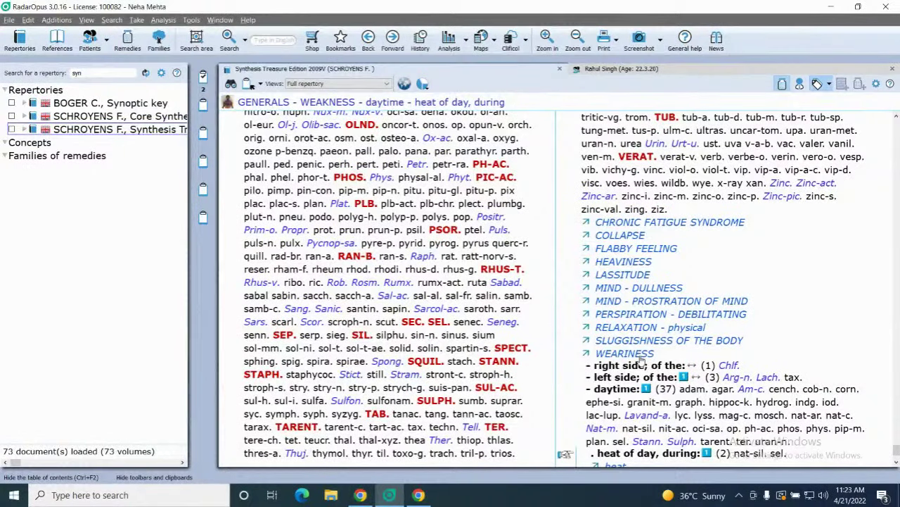
{"action": "key", "text": "Up"}
{"action": "key", "text": "Up"}
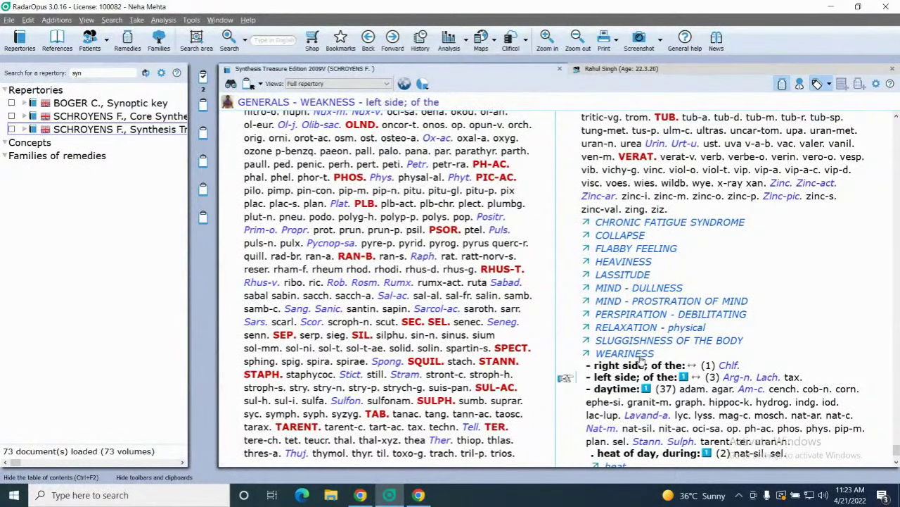
{"action": "key", "text": "Up"}
{"action": "key", "text": "Up"}
{"action": "key", "text": "Up"}
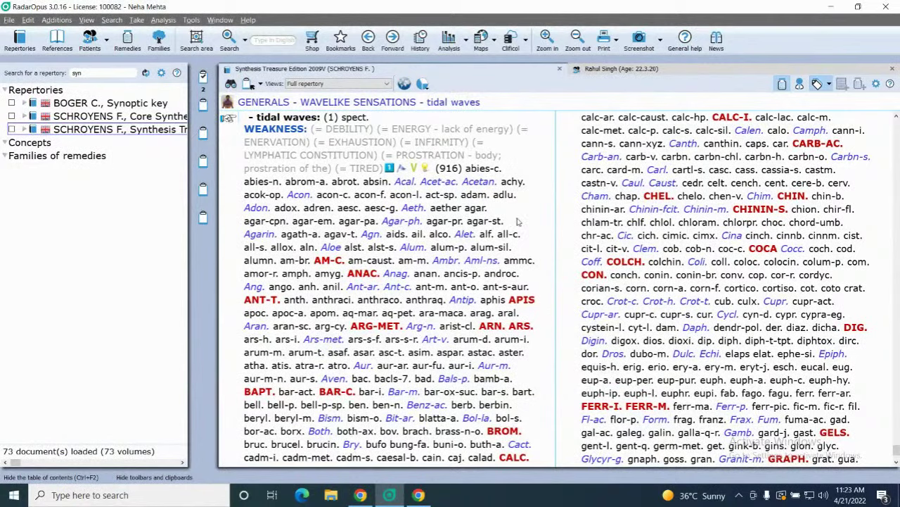
{"action": "scroll", "coordinate": [517, 222], "scroll_direction": "down", "scroll_amount": 15}
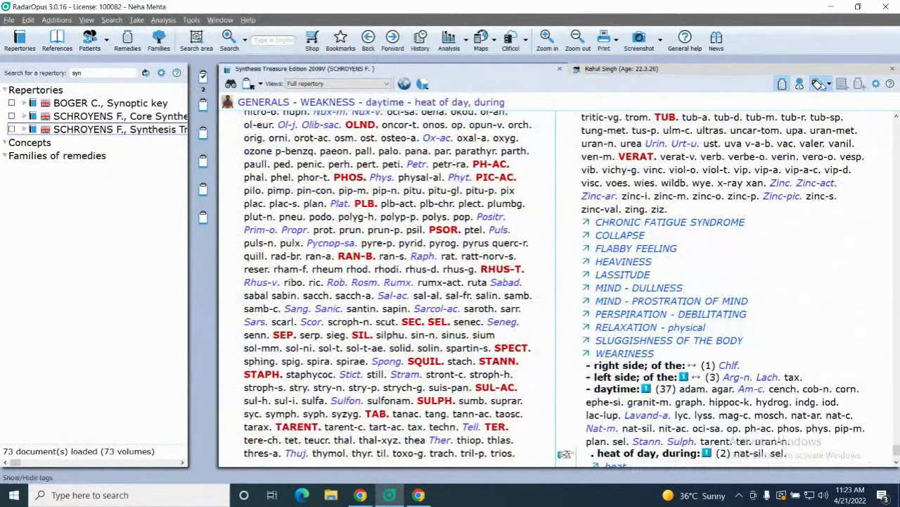
Step: Review the tag tree parameters for miasms, veterinary tags and hyperlinks, and close the general options unchanged
{"action": "left_click", "coordinate": [819, 84]}
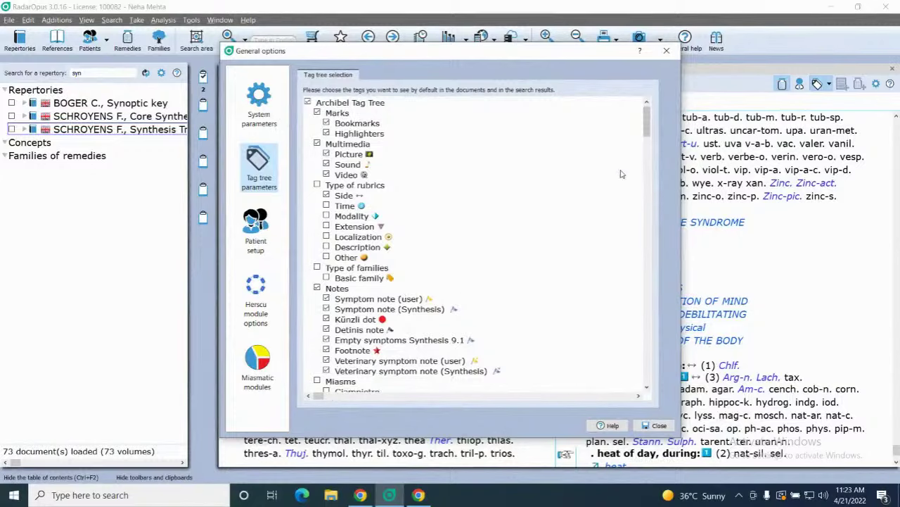
{"action": "scroll", "coordinate": [621, 174], "scroll_direction": "down", "scroll_amount": 1}
{"action": "scroll", "coordinate": [620, 173], "scroll_direction": "down", "scroll_amount": 8}
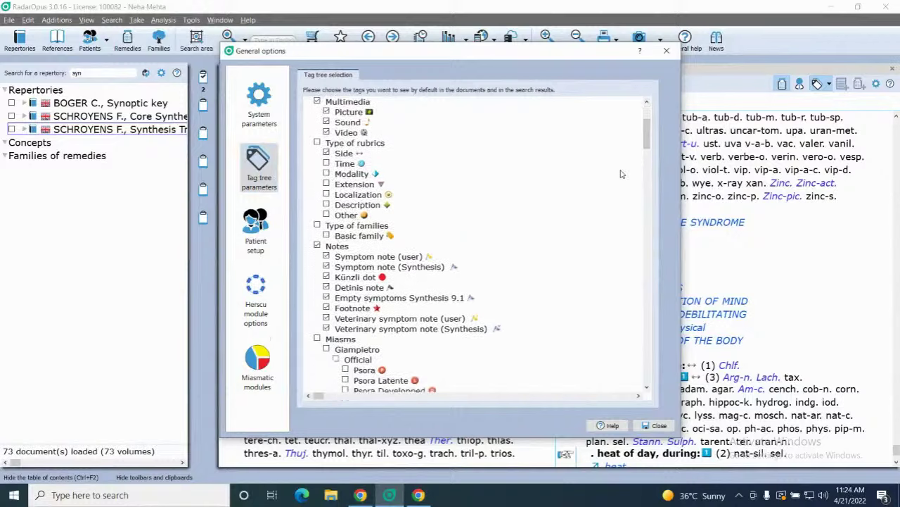
{"action": "scroll", "coordinate": [620, 173], "scroll_direction": "down", "scroll_amount": 10}
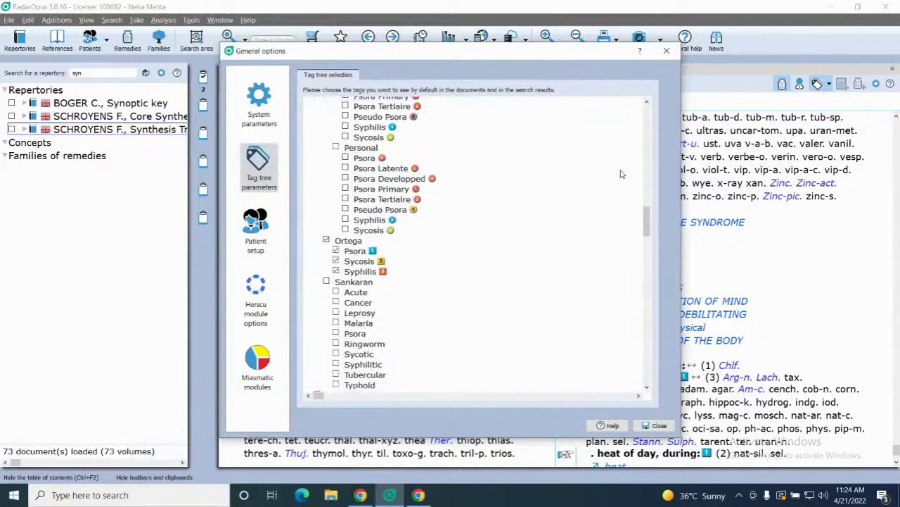
{"action": "scroll", "coordinate": [620, 174], "scroll_direction": "down", "scroll_amount": 3}
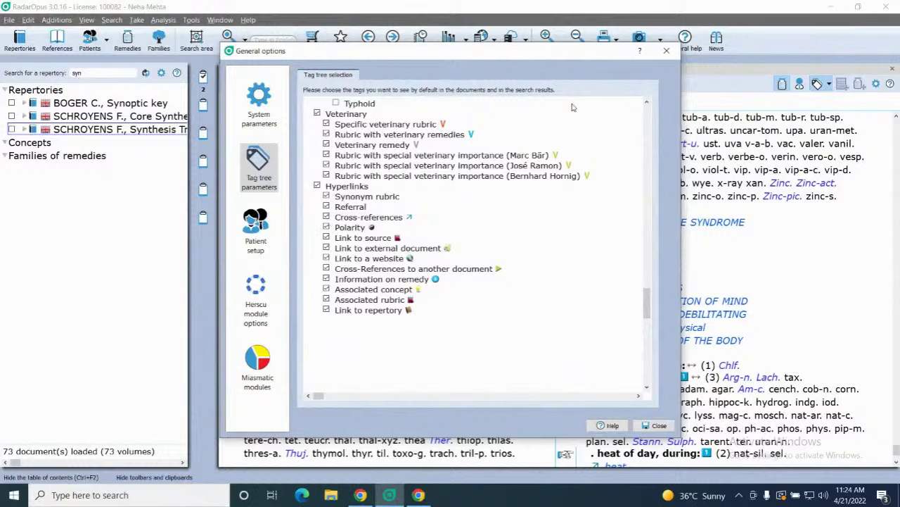
{"action": "left_click", "coordinate": [668, 54]}
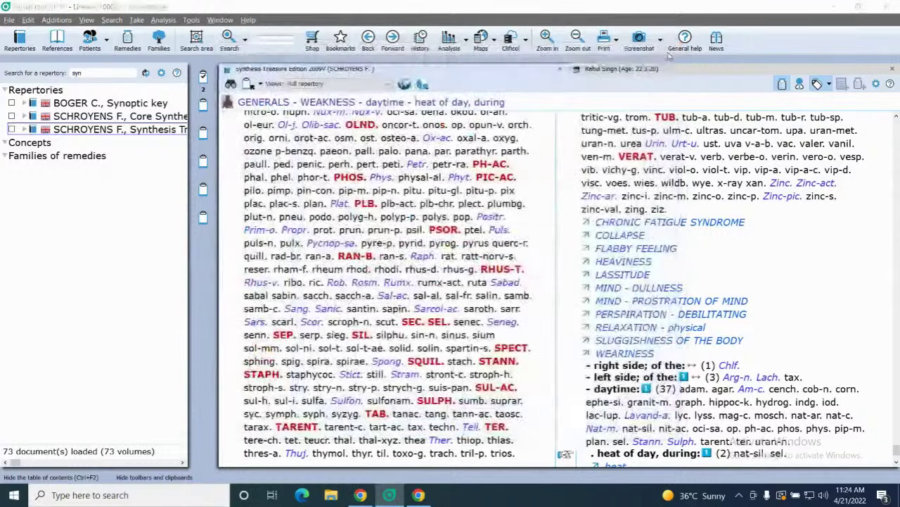
Step: Follow the cross-reference from GENERALS - WEAKNESS to the rubric LASSITUDE
{"action": "left_click", "coordinate": [528, 259]}
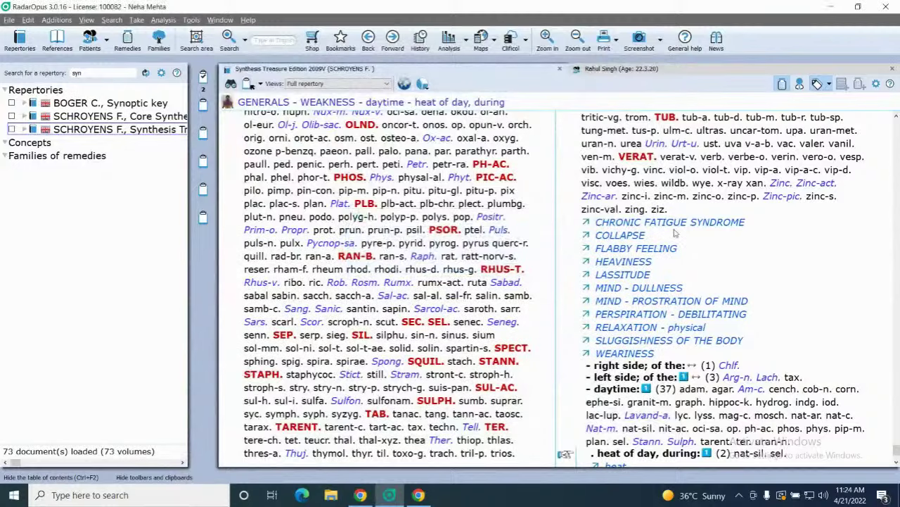
{"action": "left_click", "coordinate": [624, 275]}
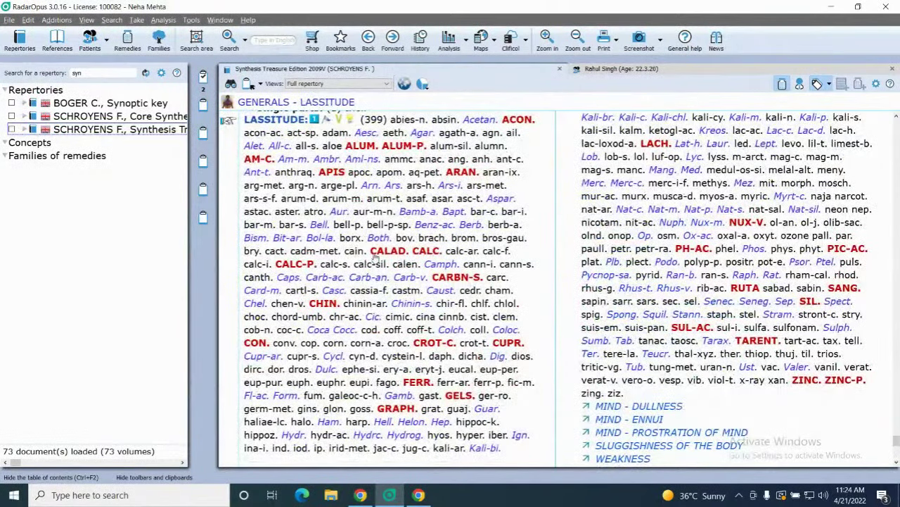
Step: Add the GENERALS - LASSITUDE rubric to clipboard 1
{"action": "left_click", "coordinate": [250, 84]}
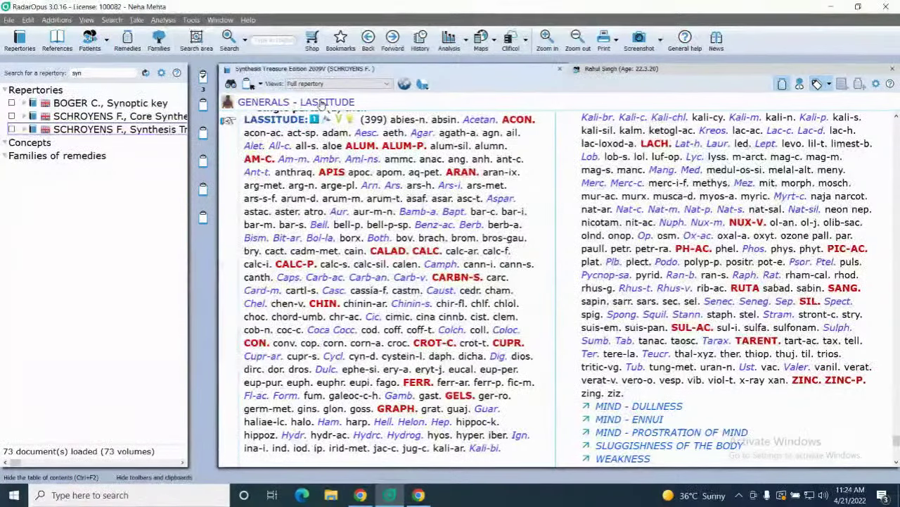
Step: Search all documents for "cocaine addiction" and view the hit in Bailey's Homeopathic Psychology
{"action": "left_click", "coordinate": [262, 41]}
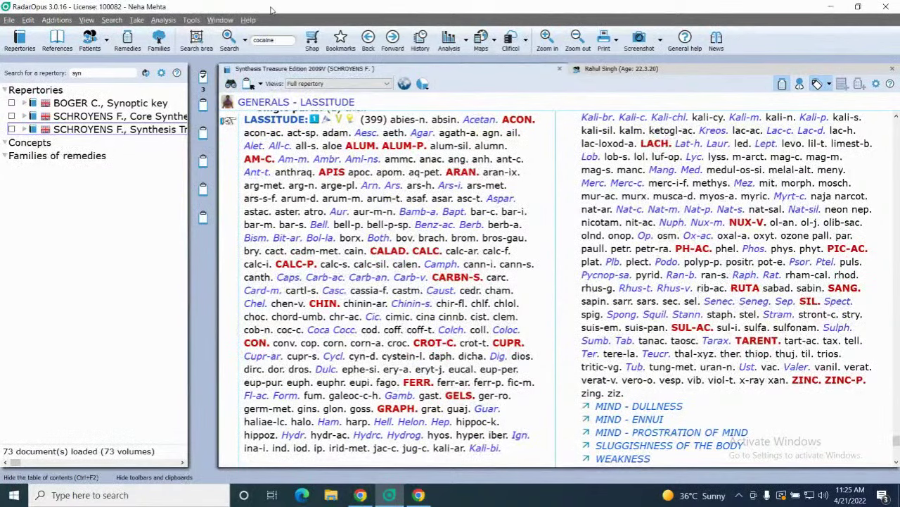
{"action": "type", "text": "addictio"}
{"action": "key", "text": "Return"}
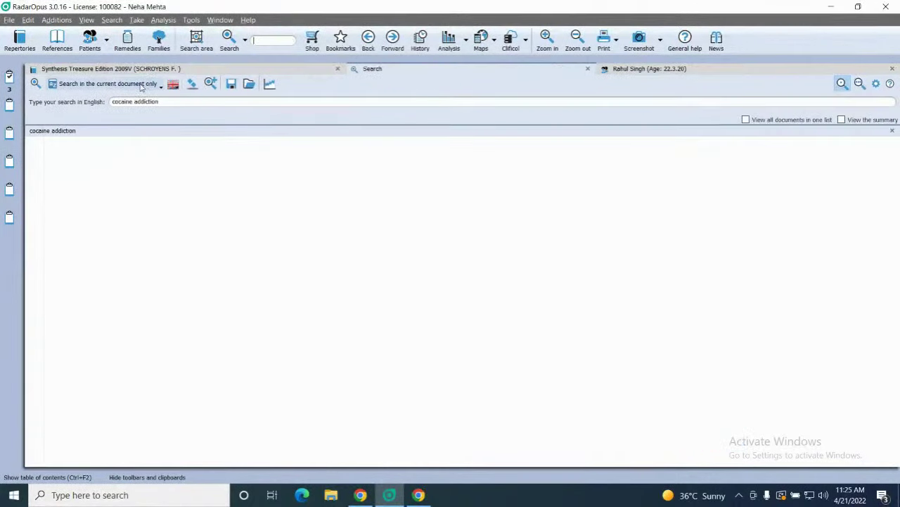
{"action": "left_click", "coordinate": [141, 85]}
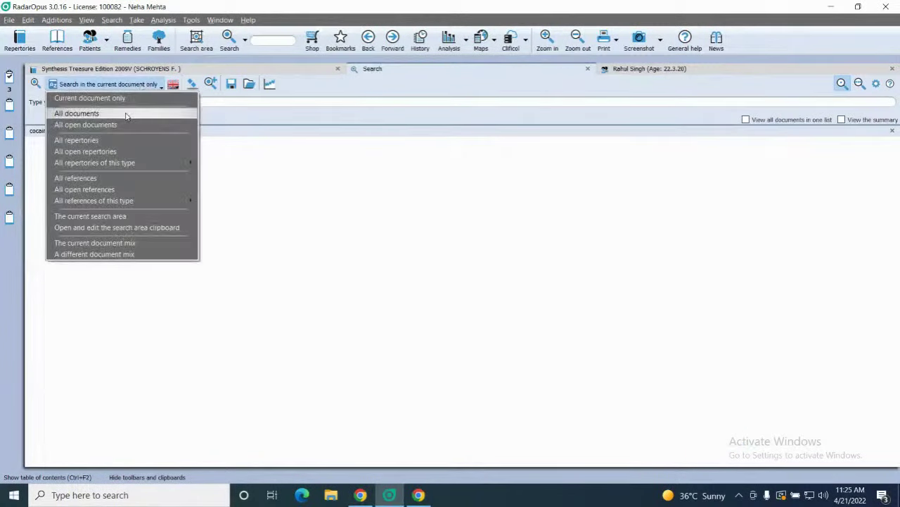
{"action": "left_click", "coordinate": [126, 117]}
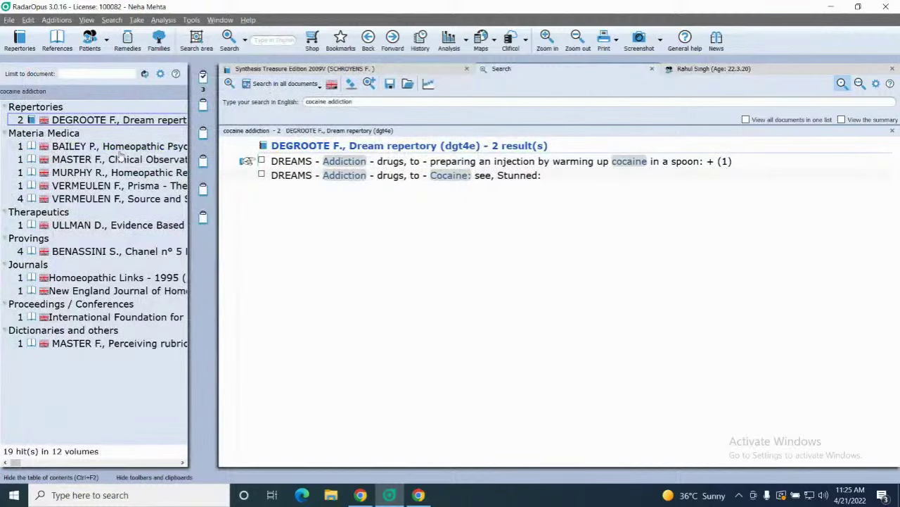
{"action": "left_click", "coordinate": [121, 148]}
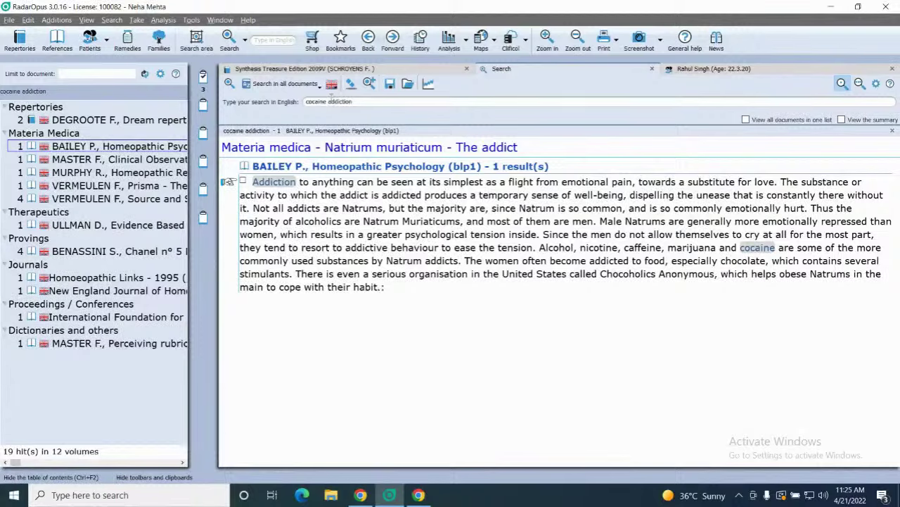
Step: Shorten the search text to "addiction" and rerun the search in all documents
{"action": "left_click", "coordinate": [326, 101]}
{"action": "key", "text": "BackSpace"}
{"action": "key", "text": "BackSpace"}
{"action": "key", "text": "BackSpace"}
{"action": "key", "text": "BackSpace"}
{"action": "key", "text": "BackSpace"}
{"action": "key", "text": "BackSpace"}
{"action": "key", "text": "BackSpace"}
{"action": "key", "text": "BackSpace"}
{"action": "key", "text": "Return"}
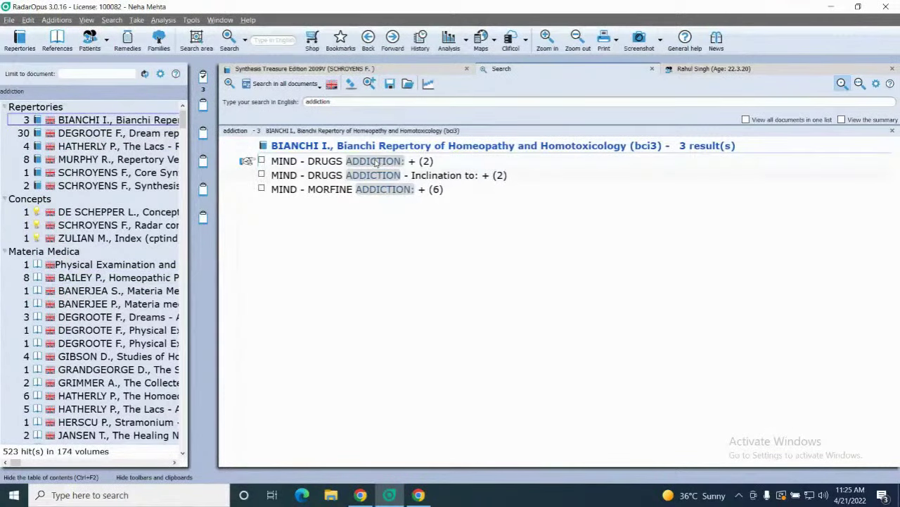
Step: Compare the addiction hits in Synthesis, Murphy and Bianchi, and add Bianchi's MIND - DRUGS ADDICTION rubric to clipboard 2
{"action": "left_click", "coordinate": [134, 185]}
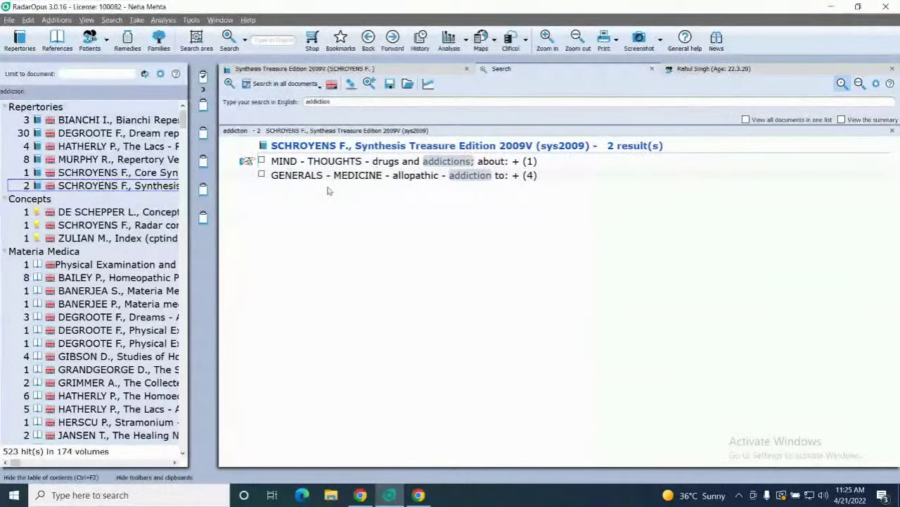
{"action": "mouse_move", "coordinate": [532, 182]}
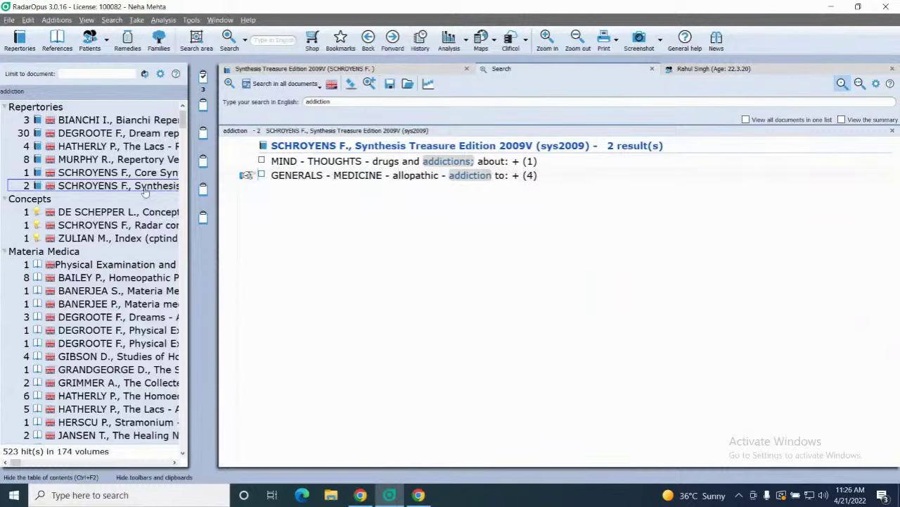
{"action": "left_click", "coordinate": [119, 160]}
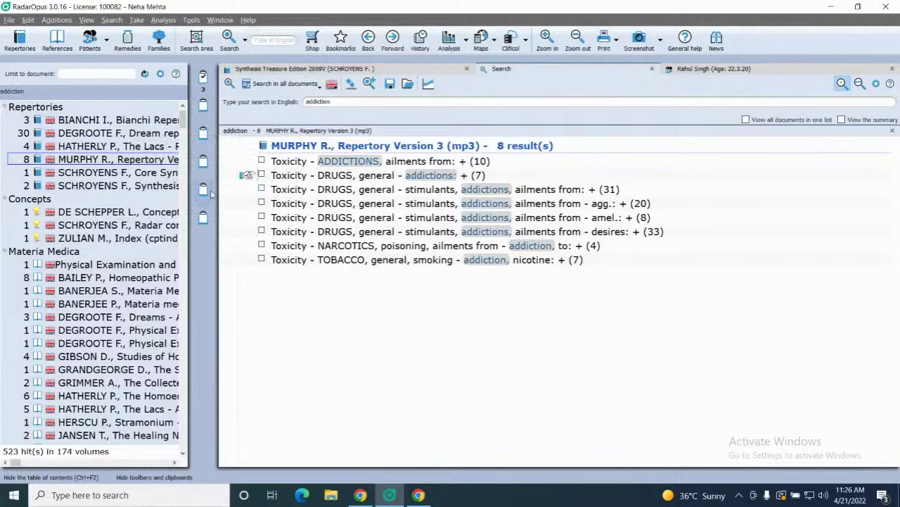
{"action": "left_click", "coordinate": [140, 124]}
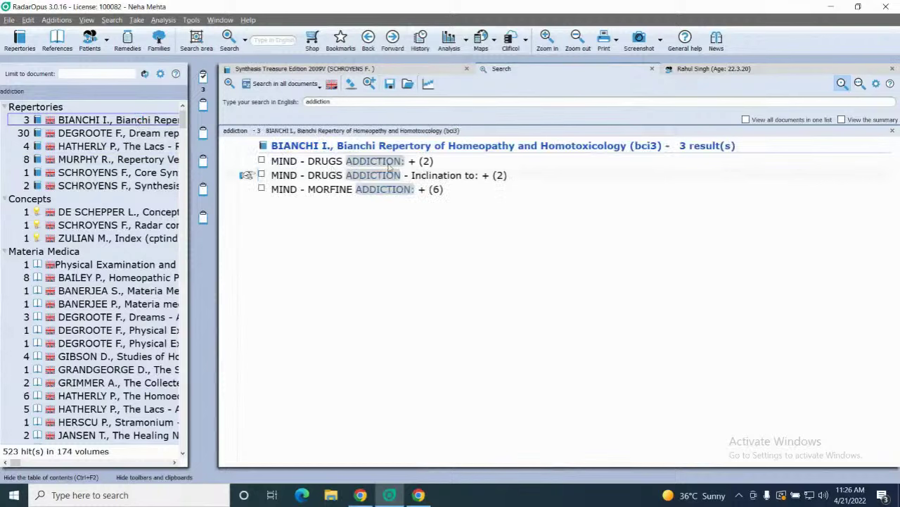
{"action": "mouse_move", "coordinate": [427, 163]}
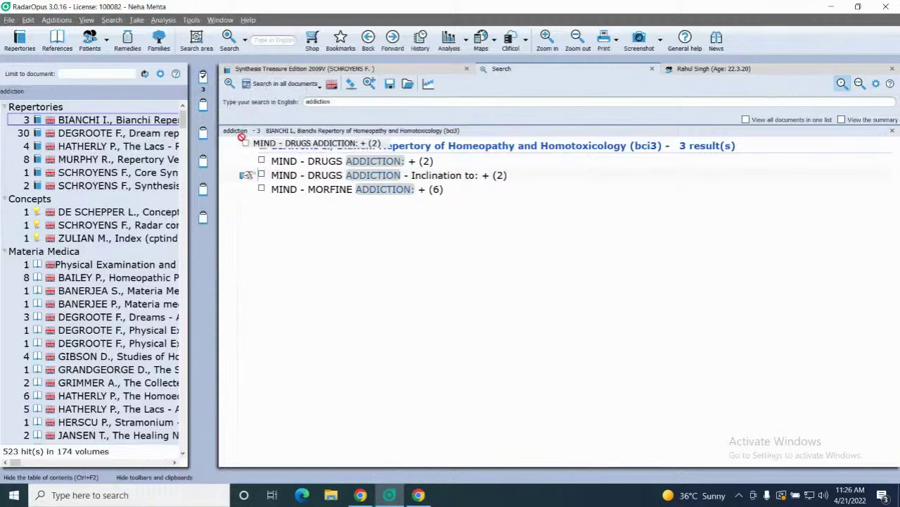
{"action": "left_click_drag", "start_coordinate": [276, 162], "coordinate": [204, 105]}
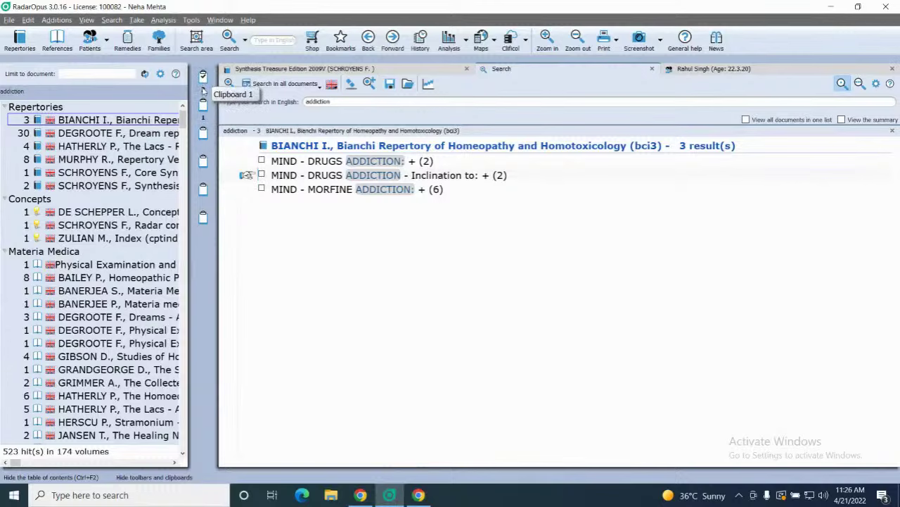
Step: From Murphy's repertory, add the rubric Toxicity - DRUGS, general - stimulants, addictions, ailments from - desires to clipboard 2
{"action": "left_click", "coordinate": [109, 160]}
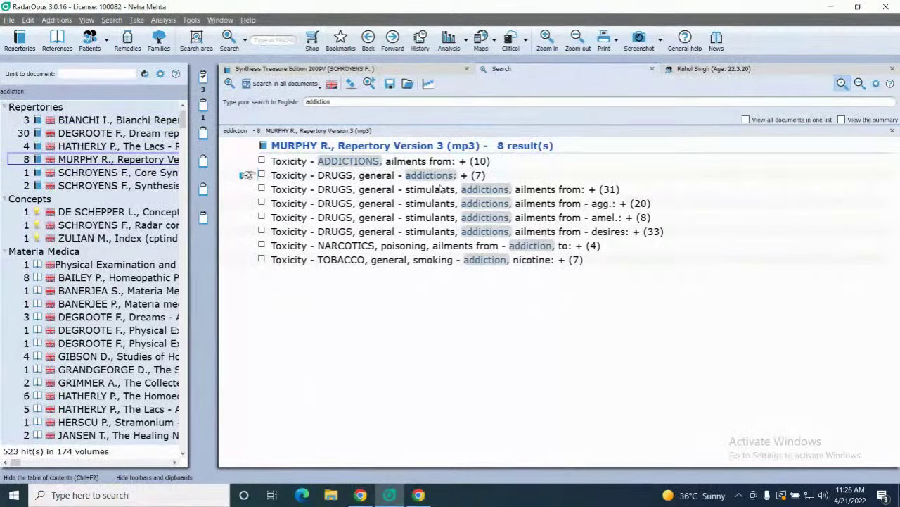
{"action": "mouse_move", "coordinate": [477, 182]}
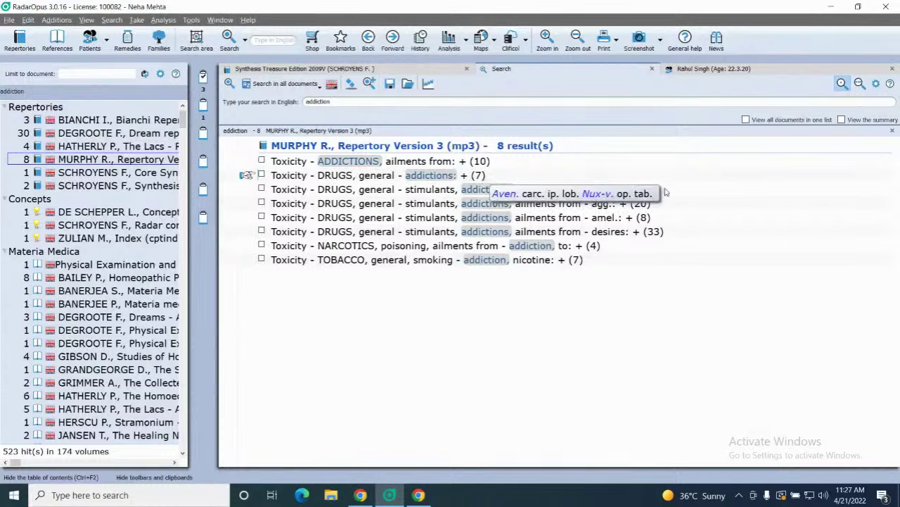
{"action": "key", "text": "Down"}
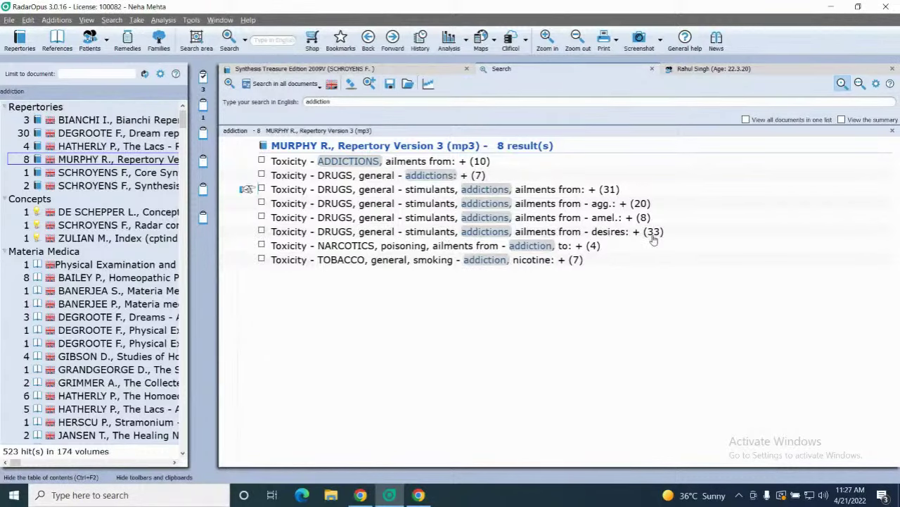
{"action": "mouse_move", "coordinate": [654, 240]}
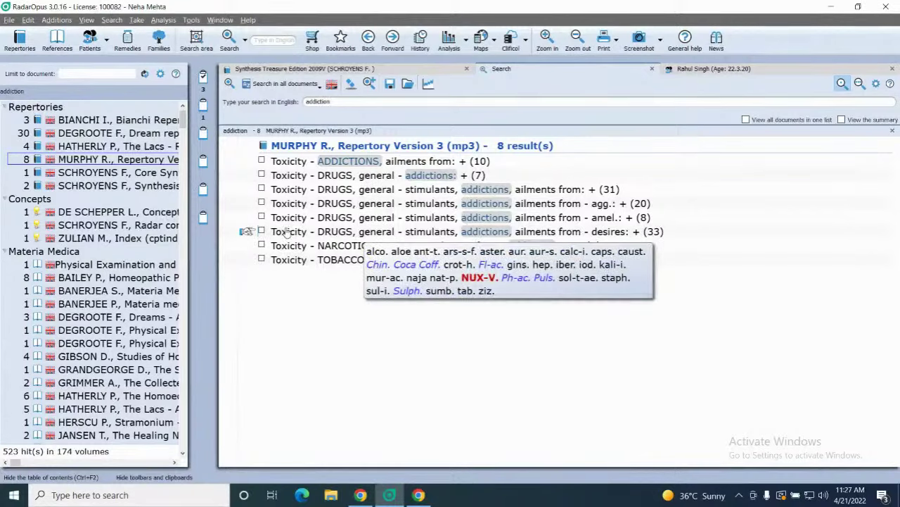
{"action": "left_click_drag", "start_coordinate": [287, 234], "coordinate": [203, 106]}
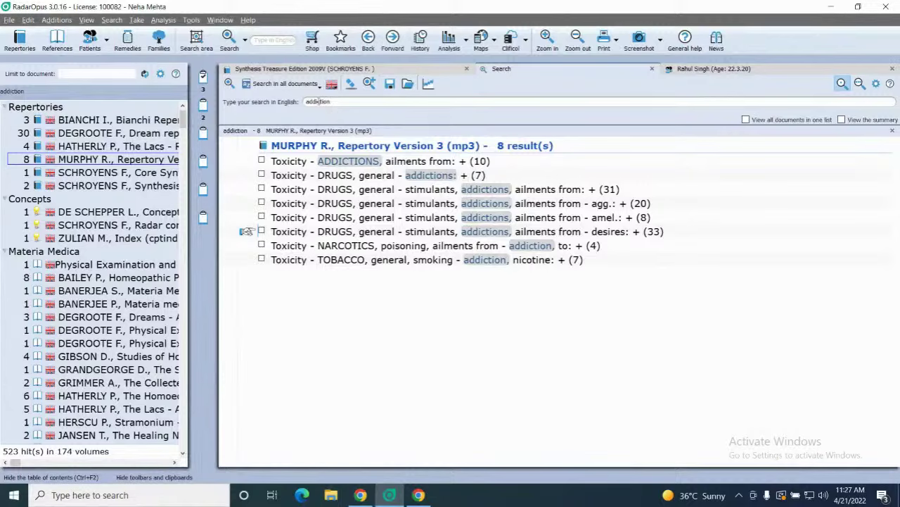
Step: Run an advanced search in all documents for the words family, history and tuberculosis
{"action": "left_click", "coordinate": [245, 40]}
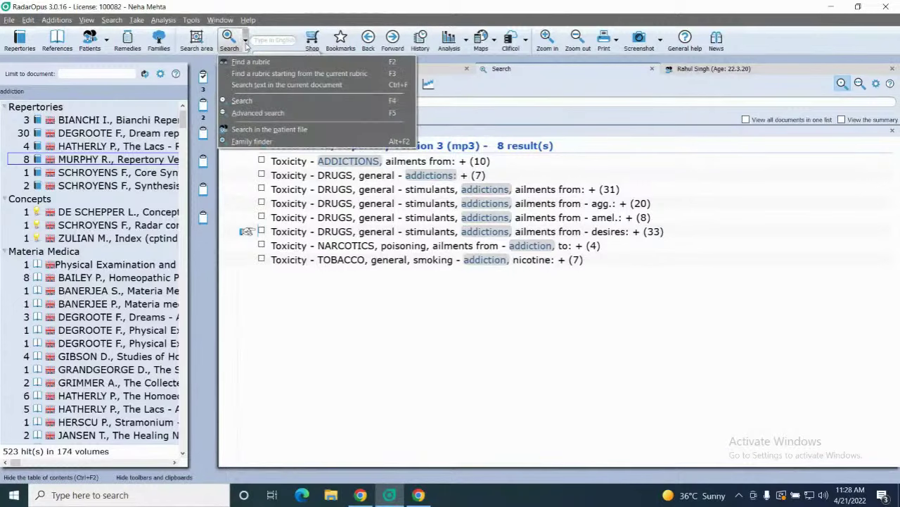
{"action": "left_click", "coordinate": [254, 114]}
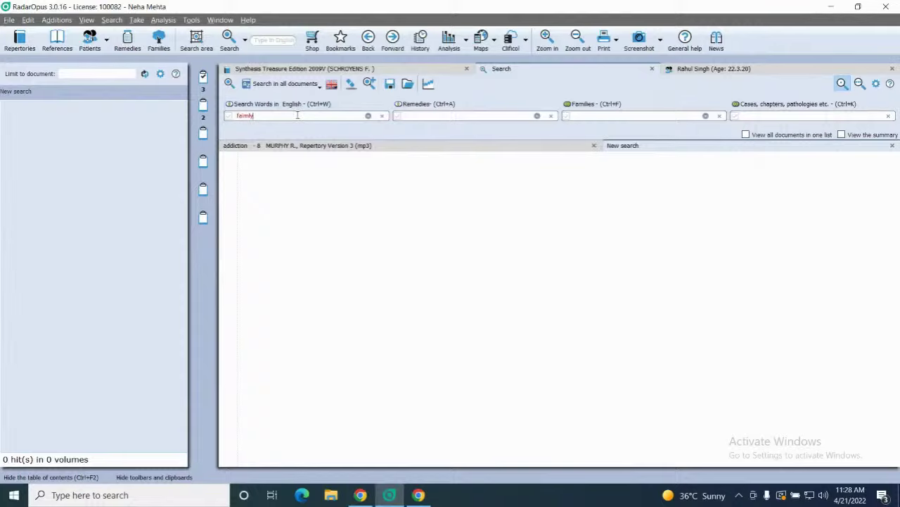
{"action": "type", "text": "mily"}
{"action": "key", "text": "Return"}
{"action": "type", "text": "h"}
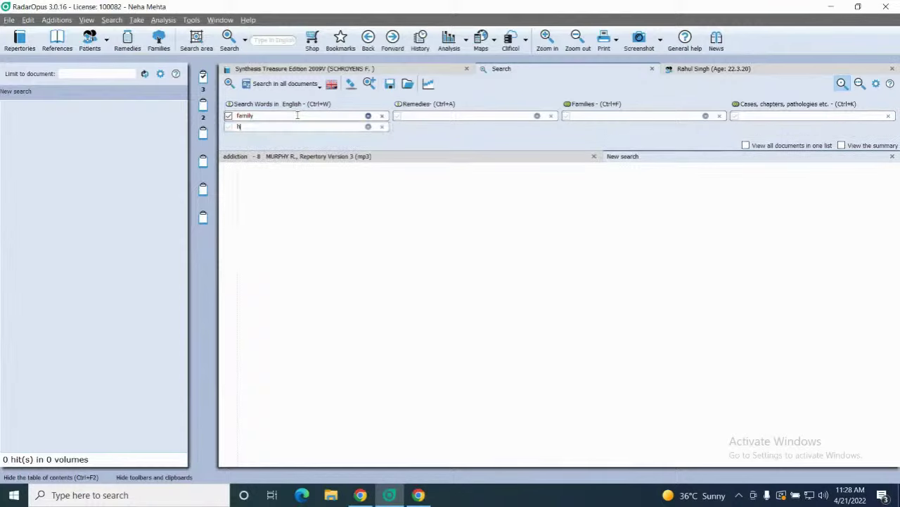
{"action": "type", "text": "istory"}
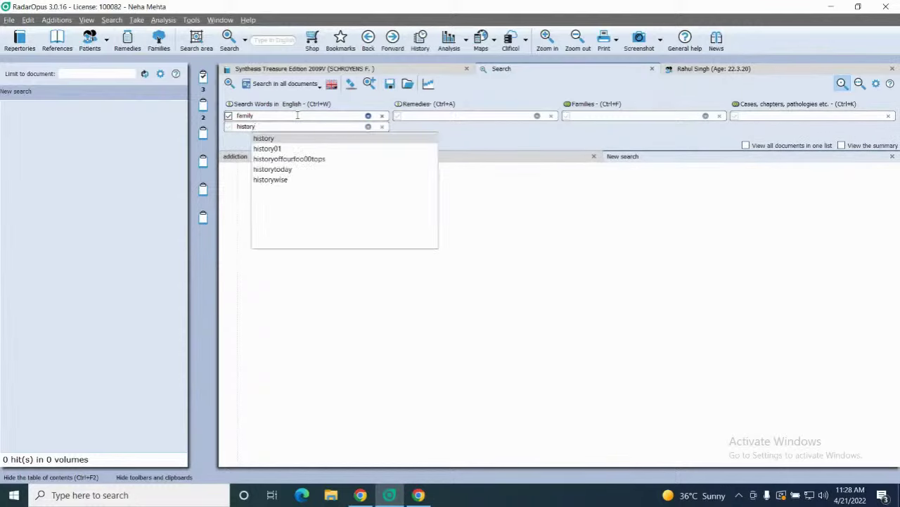
{"action": "key", "text": "Return"}
{"action": "type", "text": "tuberc"}
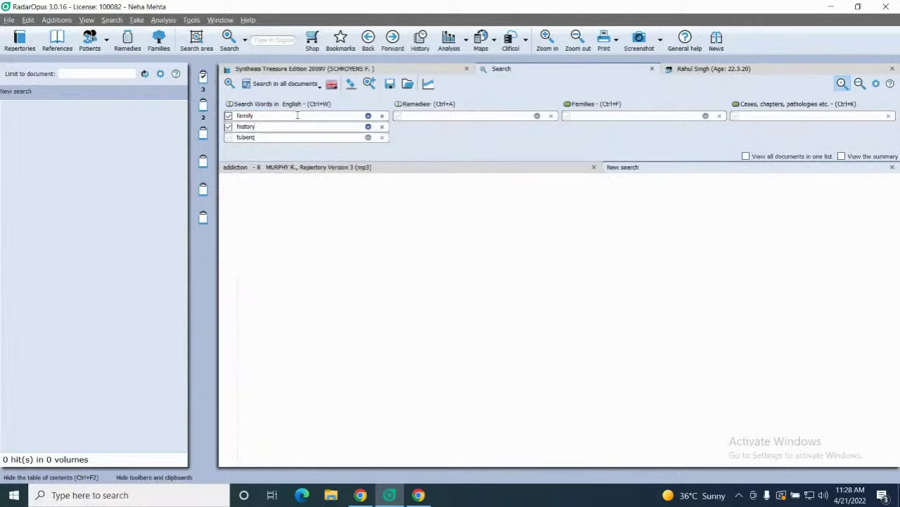
{"action": "type", "text": "ulosis"}
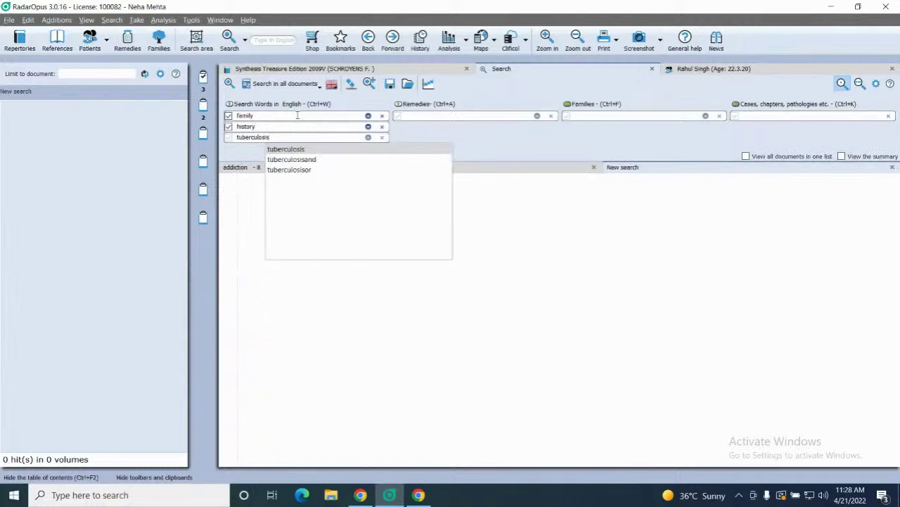
{"action": "key", "text": "Return"}
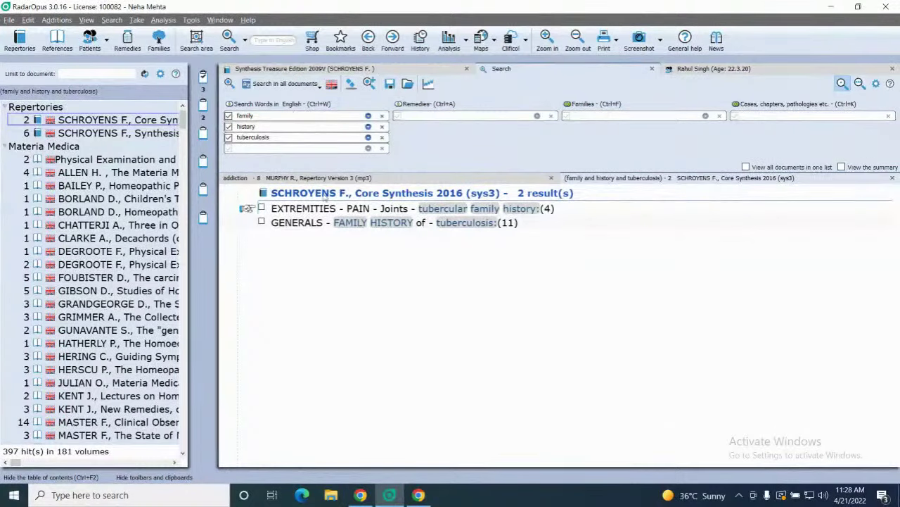
Step: Add GENERALS - FAMILY HISTORY OF - tuberculosis from Synthesis Treasure Edition 2009V to clipboard 1, and clear the three search words
{"action": "left_click", "coordinate": [109, 134]}
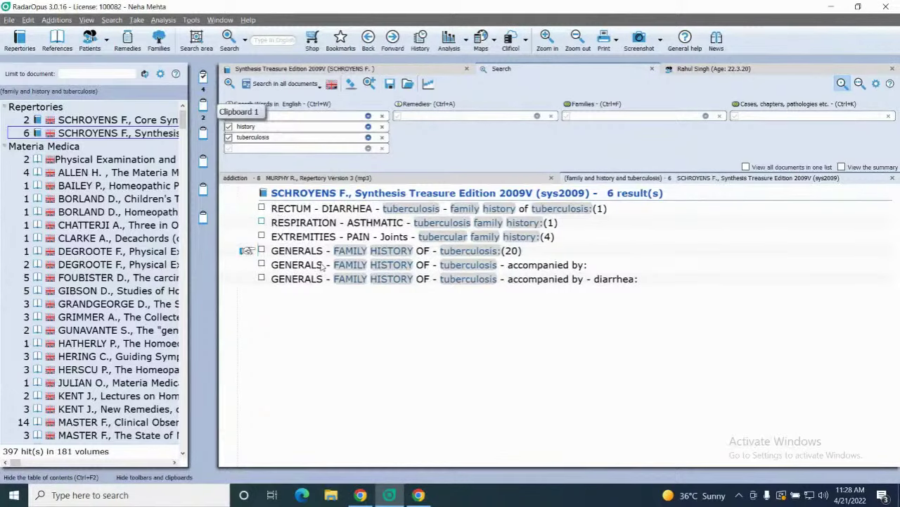
{"action": "left_click", "coordinate": [381, 117]}
{"action": "left_click", "coordinate": [382, 117]}
{"action": "left_click", "coordinate": [382, 116]}
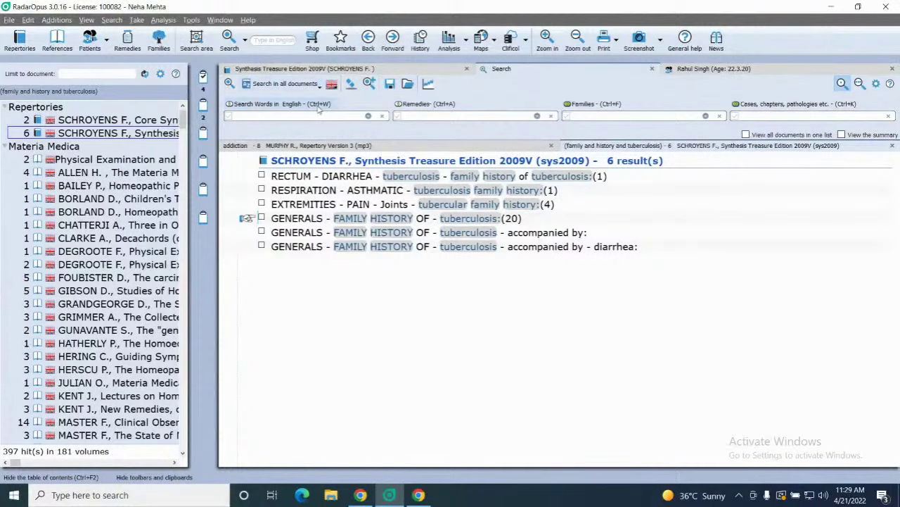
Step: In Synthesis, open RECTUM - CONSTIPATION - inactivity, follow its cross-reference to INACTIVITY OF RECTUM and add that rubric to clipboard 1
{"action": "left_click", "coordinate": [320, 71]}
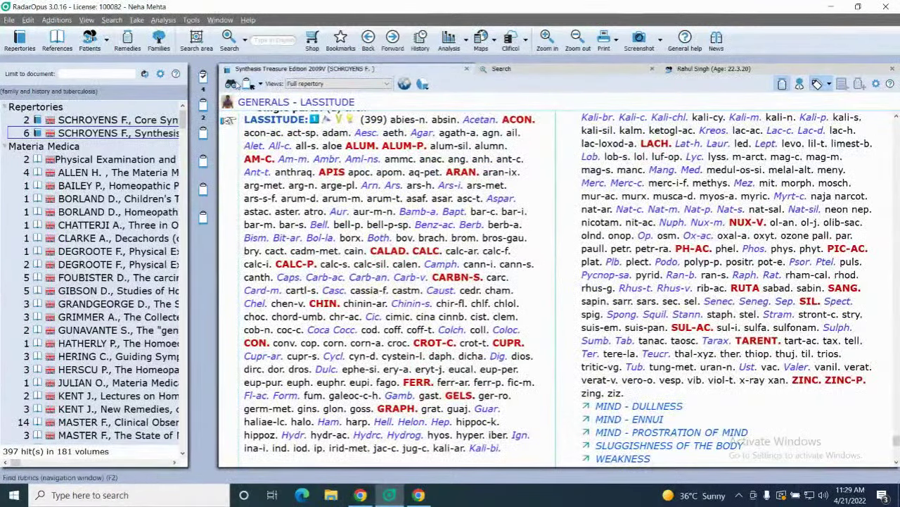
{"action": "left_click", "coordinate": [232, 83]}
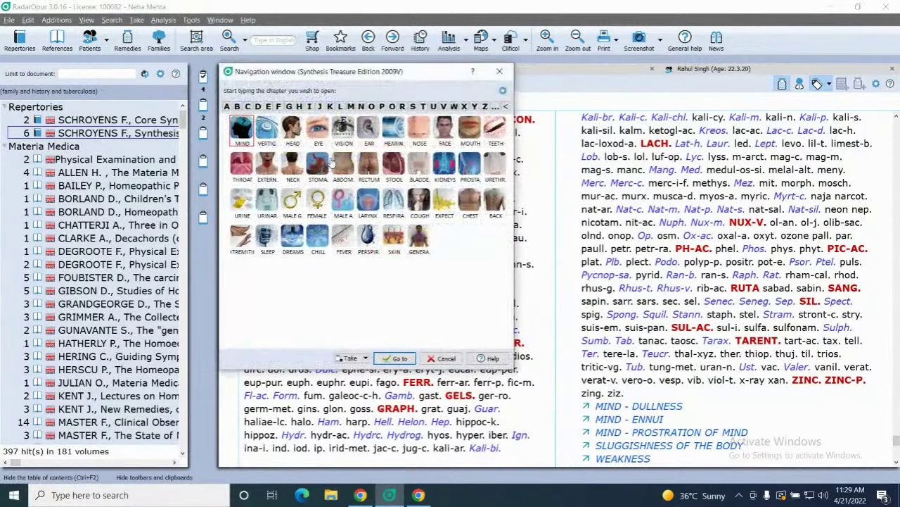
{"action": "type", "text": "re"}
{"action": "key", "text": "Return"}
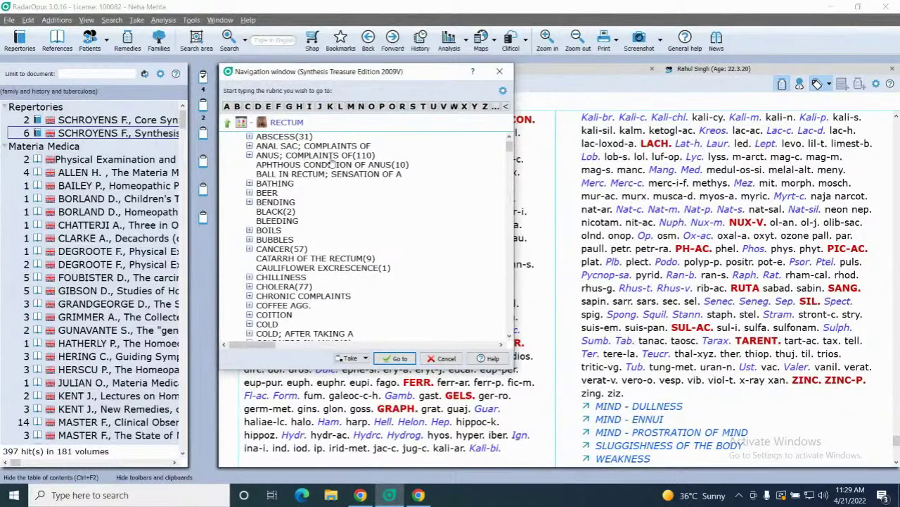
{"action": "type", "text": "const"}
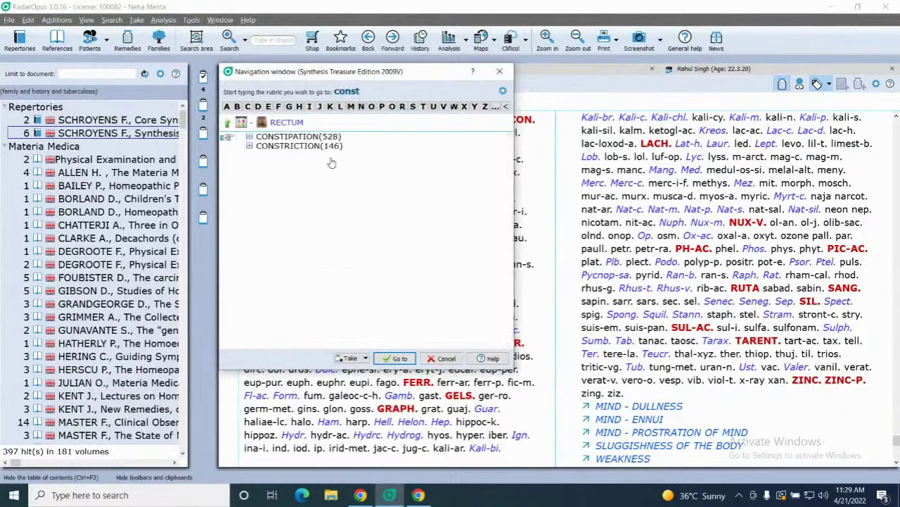
{"action": "key", "text": "Return"}
{"action": "type", "text": "in"}
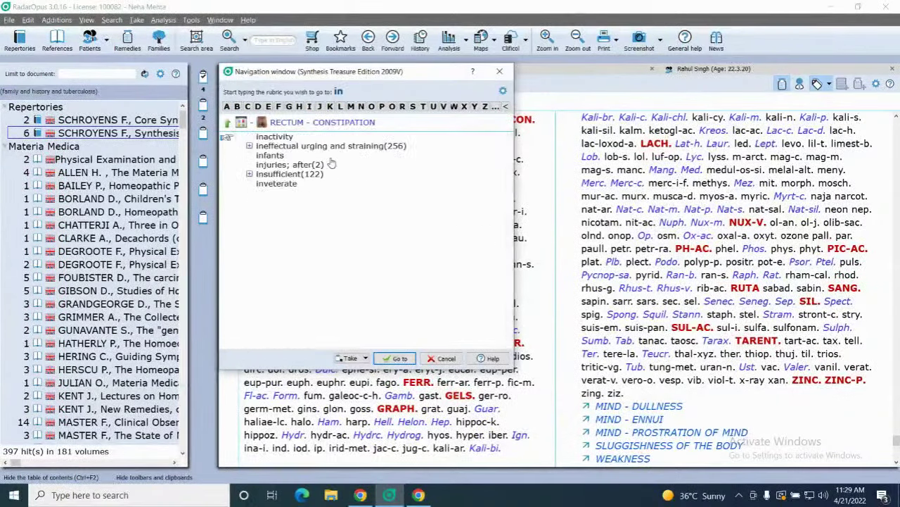
{"action": "key", "text": "Return"}
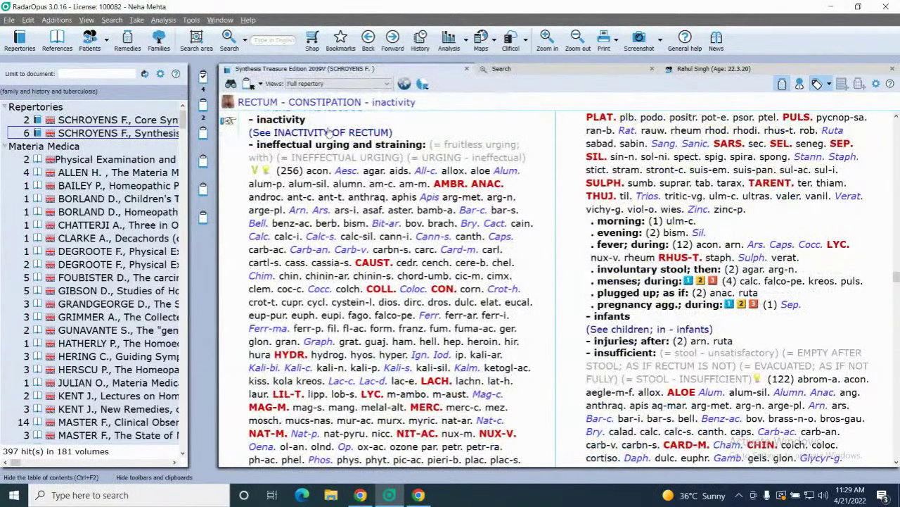
{"action": "left_click", "coordinate": [327, 132]}
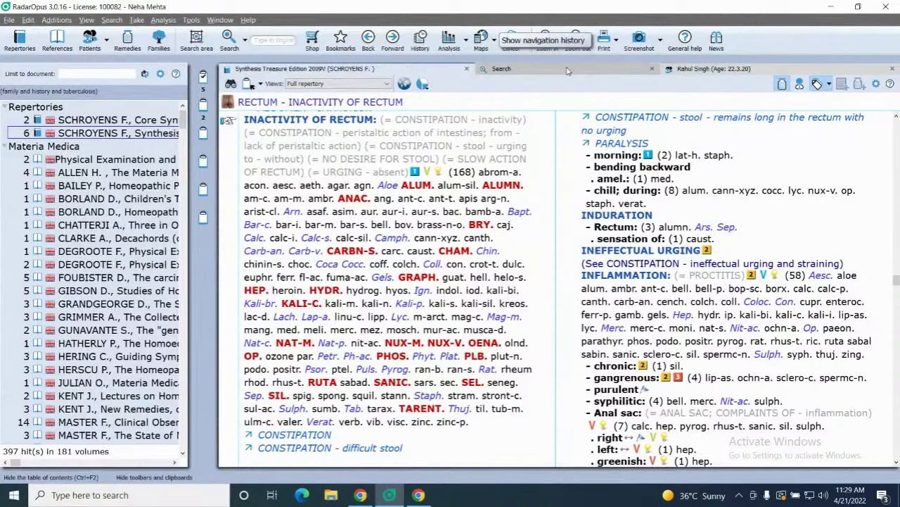
Step: Return to the patient's consultation record to review the recorded complaints and history
{"action": "left_click", "coordinate": [702, 71]}
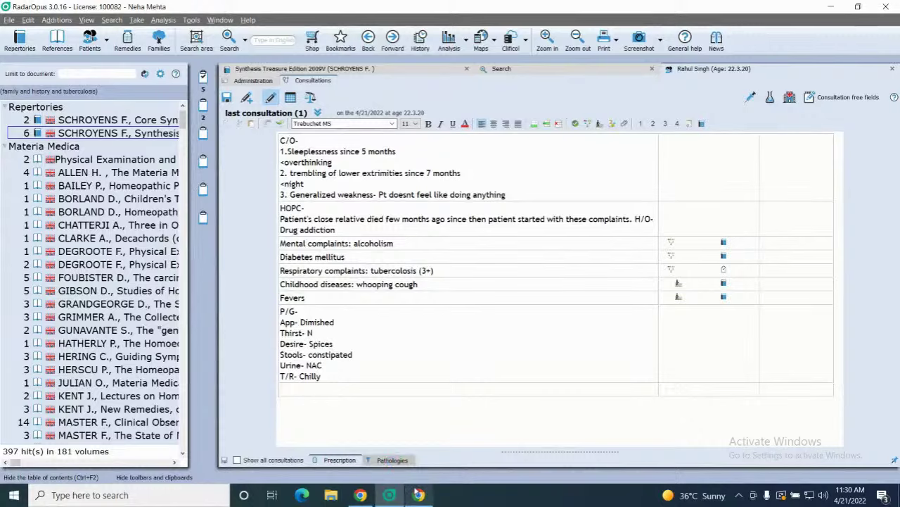
Step: In Synthesis Treasure Edition 2009V, open the rubric GENERALS - COLD - agg. and add it to clipboard 1
{"action": "left_click", "coordinate": [384, 70]}
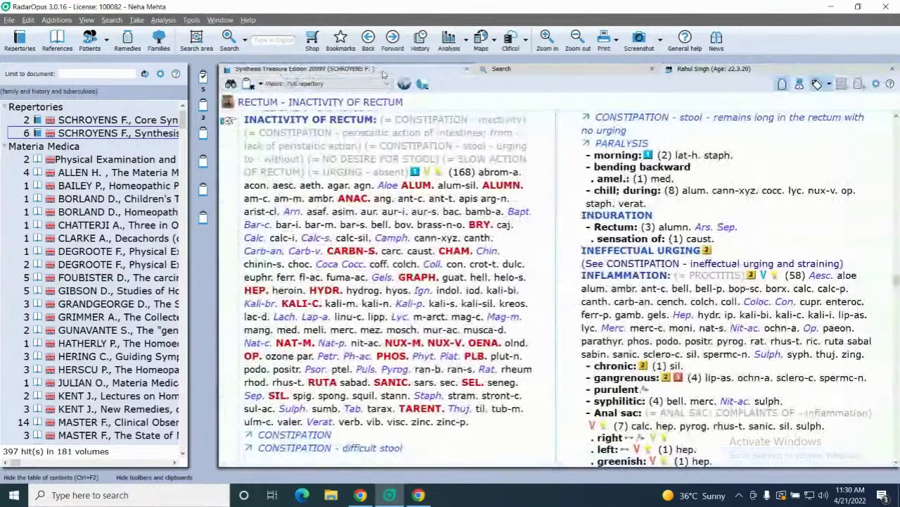
{"action": "left_click", "coordinate": [232, 84]}
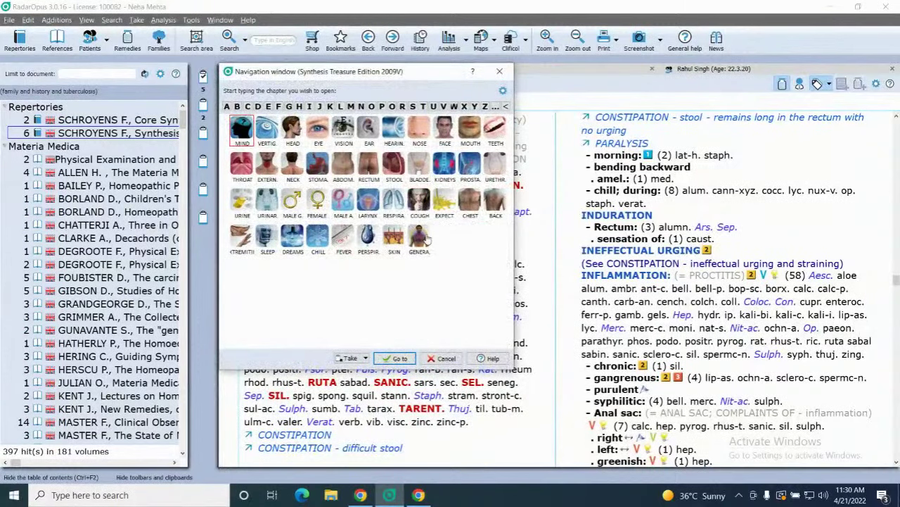
{"action": "left_click", "coordinate": [427, 240]}
{"action": "type", "text": "cold"}
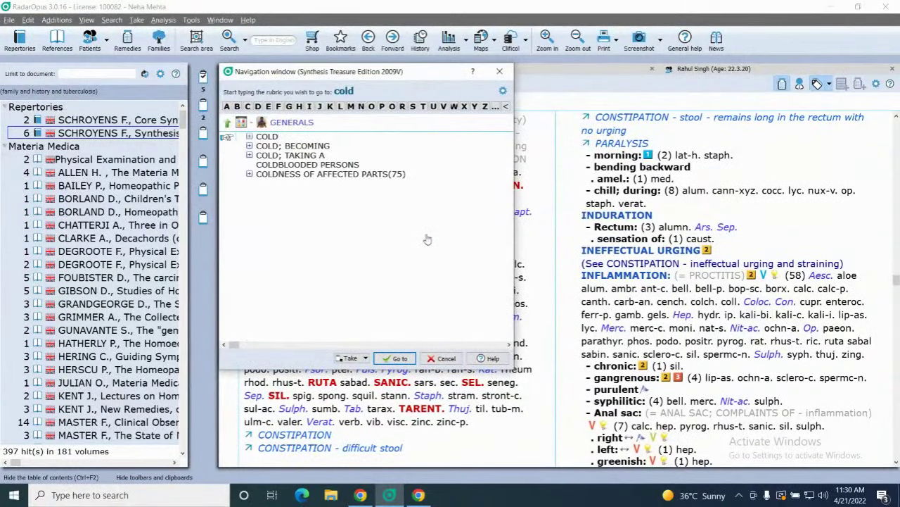
{"action": "key", "text": "Return"}
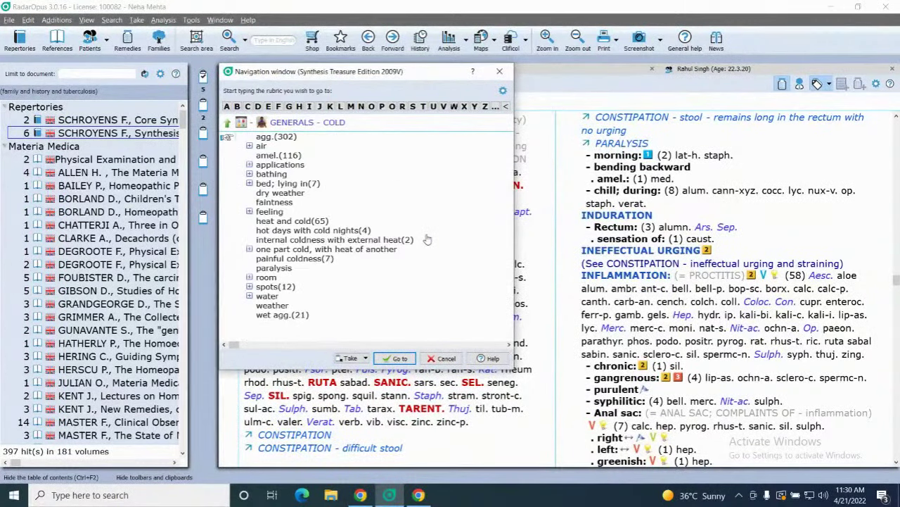
{"action": "key", "text": "Return"}
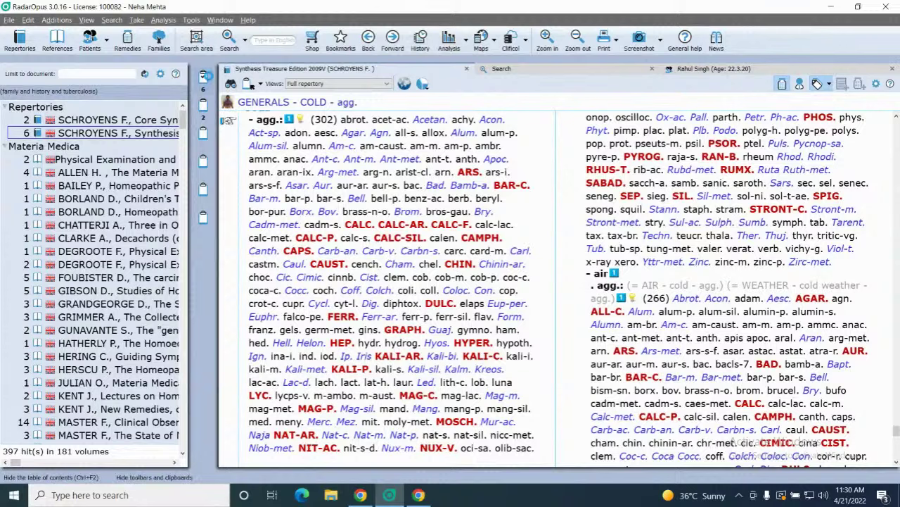
Step: Display the repertorial analysis of clipboard 1 and open the remedy information for Phosphorus, the first remedy in the chart
{"action": "left_click", "coordinate": [205, 76]}
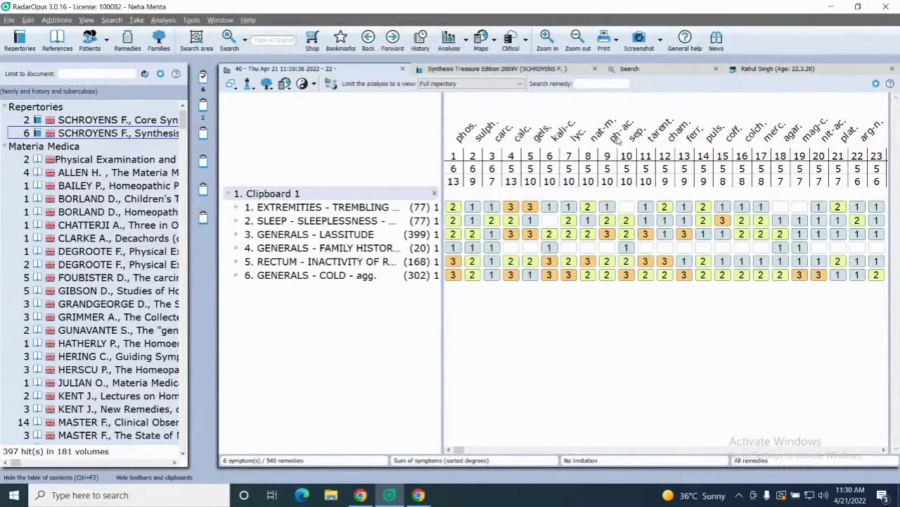
{"action": "mouse_move", "coordinate": [618, 140]}
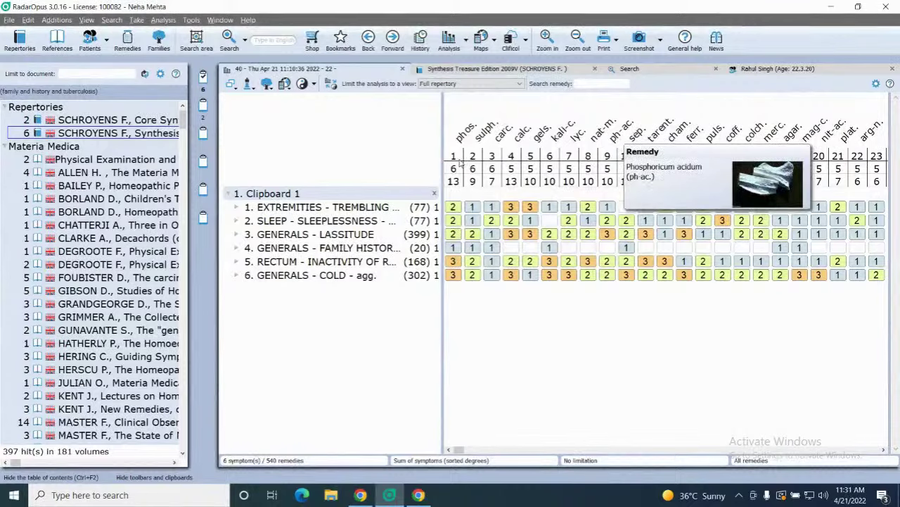
{"action": "mouse_move", "coordinate": [454, 155]}
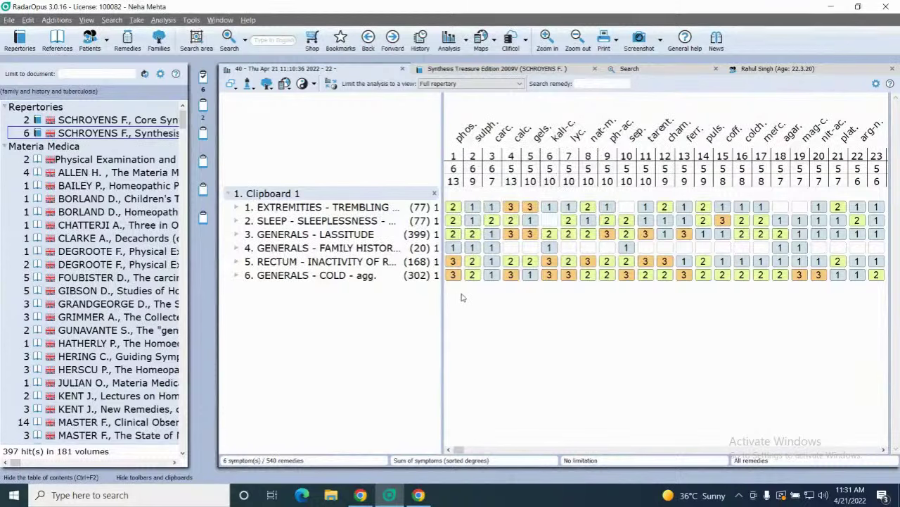
{"action": "double_click", "coordinate": [468, 131]}
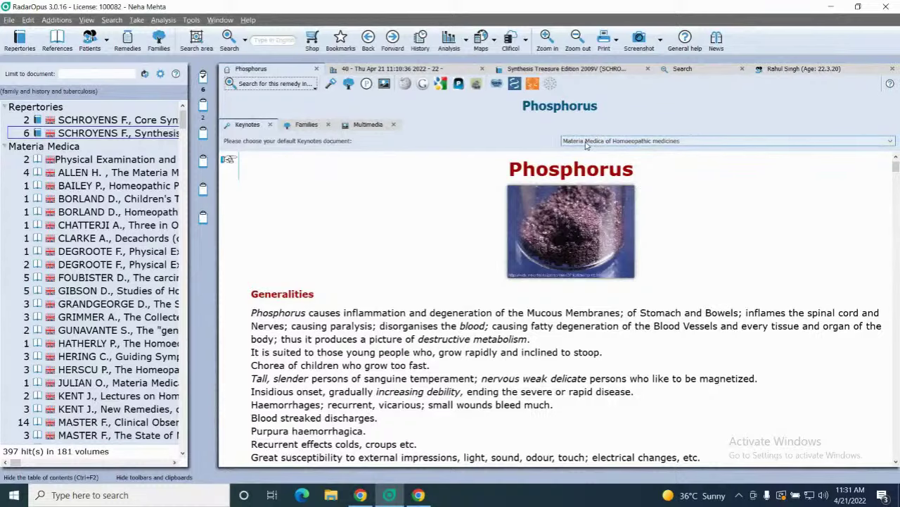
Step: Compare the Phosphorus text in Keynotes Radar 4.0 (English) and Materia Medica of Homoeopathic medicines, reading the Generalities in the latter
{"action": "left_click", "coordinate": [847, 144]}
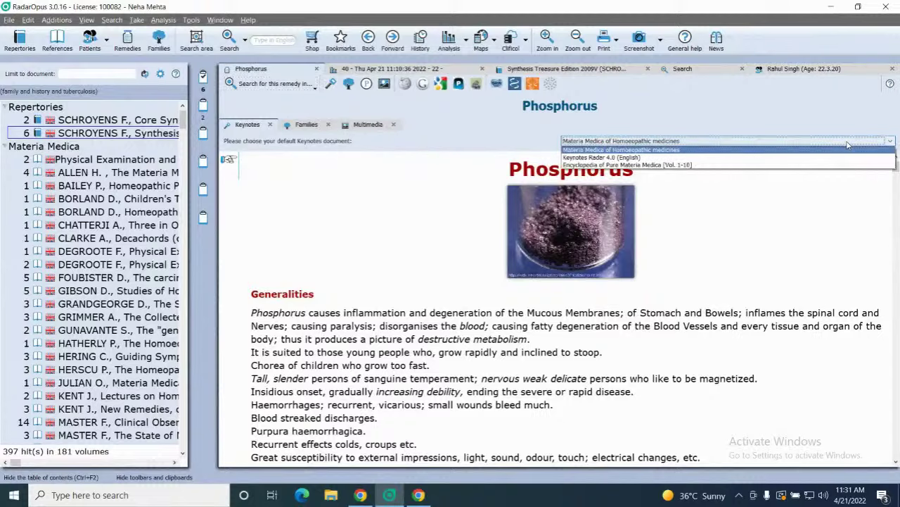
{"action": "left_click", "coordinate": [810, 157]}
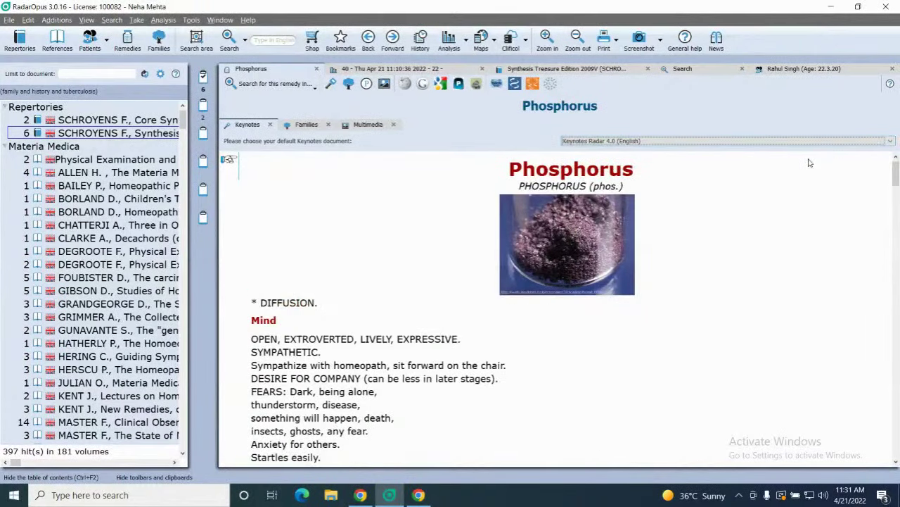
{"action": "left_click", "coordinate": [803, 142]}
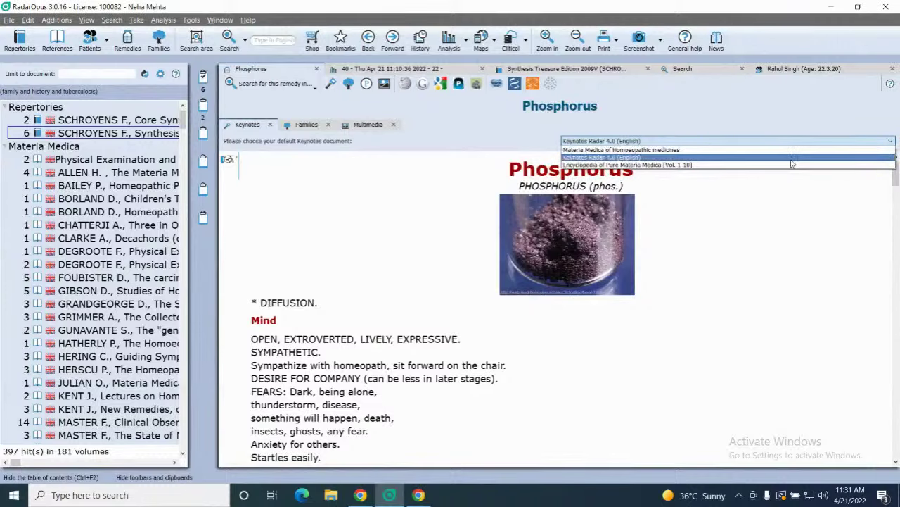
{"action": "left_click", "coordinate": [787, 151]}
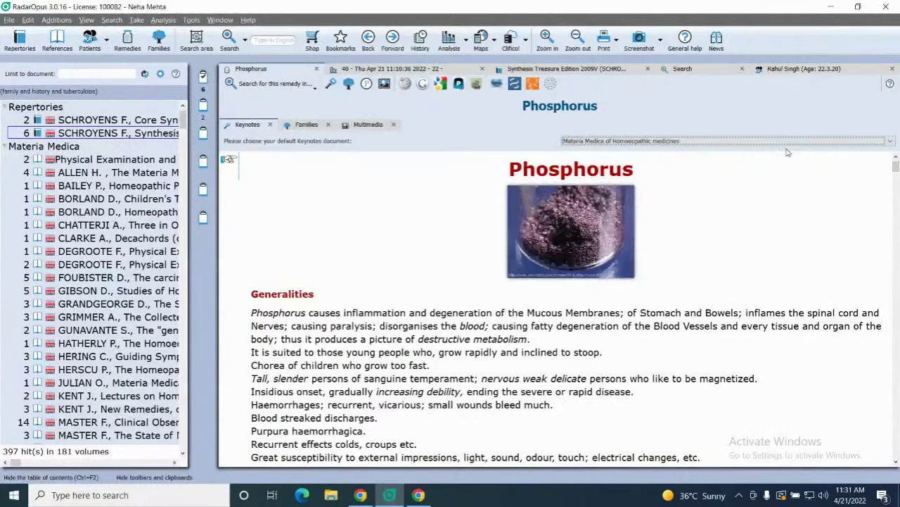
{"action": "key", "text": "Up"}
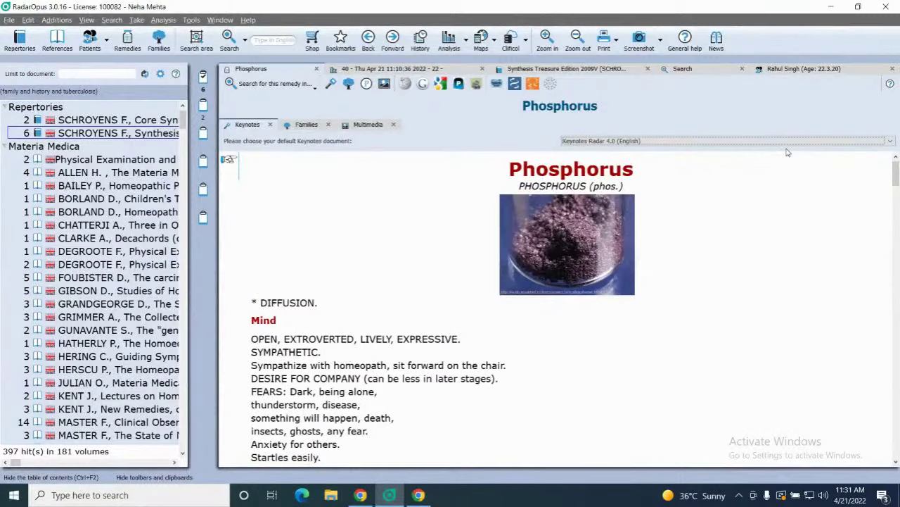
{"action": "left_click", "coordinate": [785, 143]}
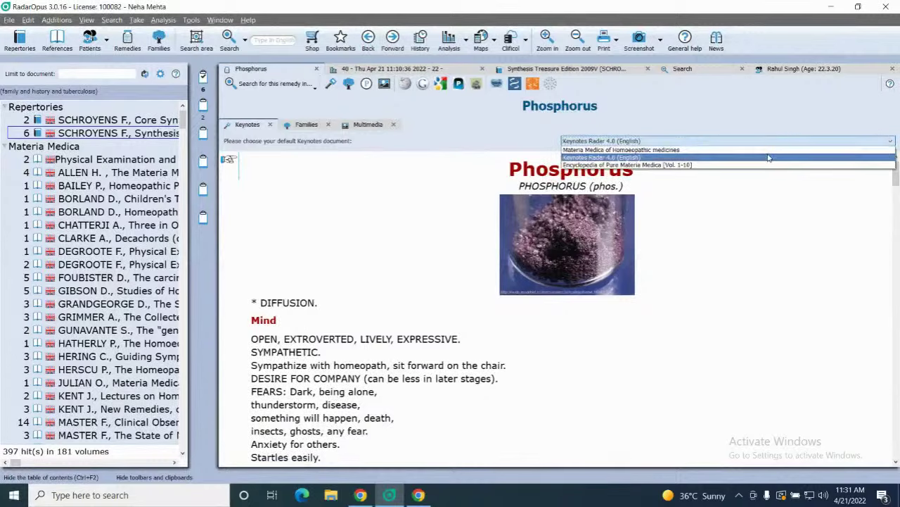
{"action": "left_click", "coordinate": [764, 150]}
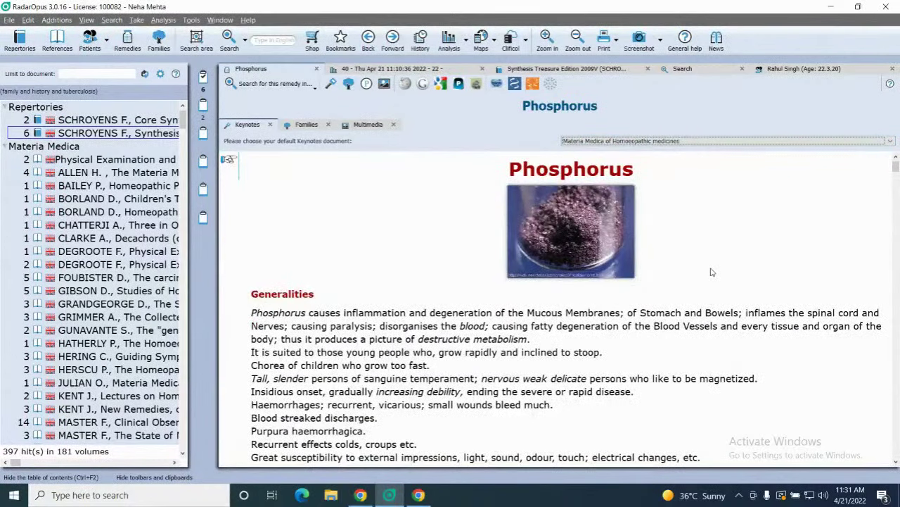
{"action": "left_click", "coordinate": [422, 298]}
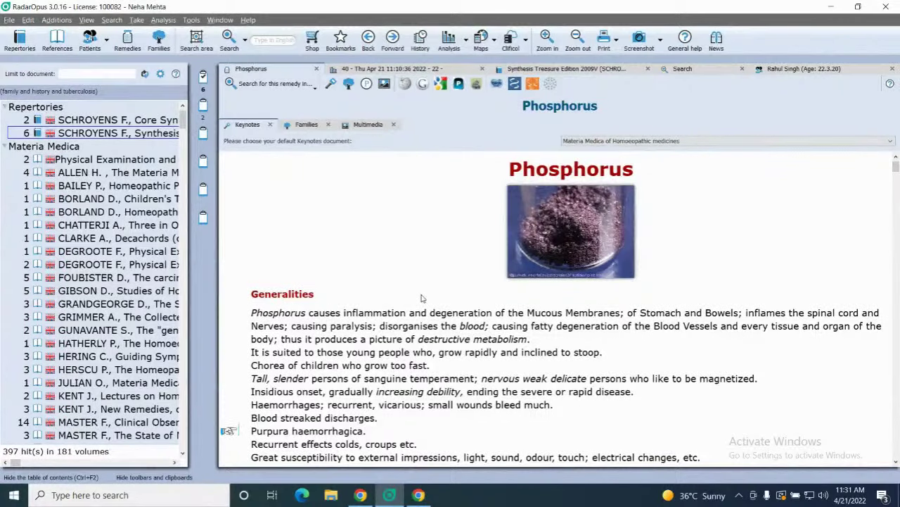
{"action": "scroll", "coordinate": [422, 299], "scroll_direction": "down", "scroll_amount": 5}
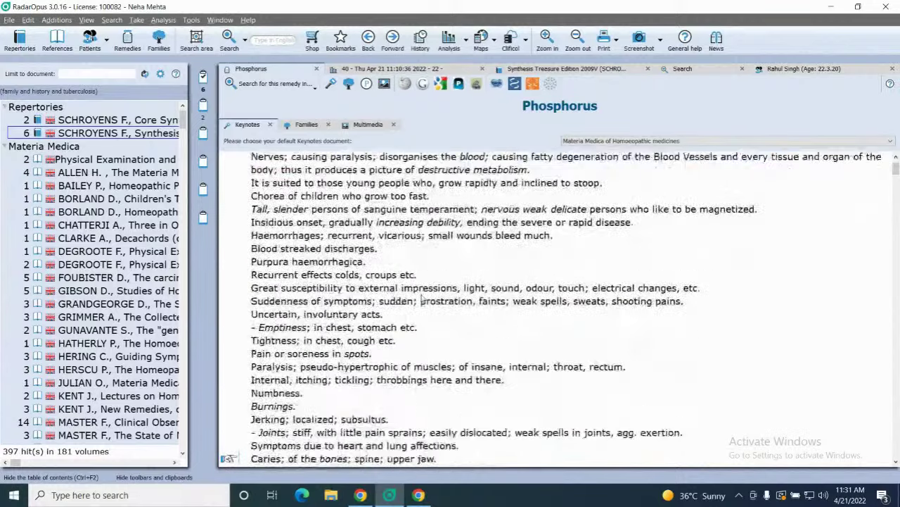
{"action": "scroll", "coordinate": [422, 298], "scroll_direction": "down", "scroll_amount": 7}
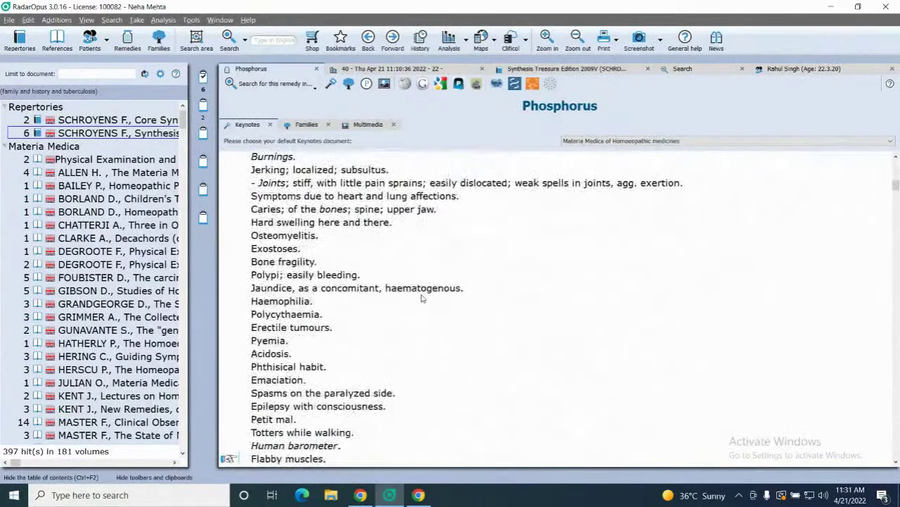
Step: Set the default keynotes document to Keynotes Radar 4.0 (English) and read its Phosphorus sections from Food and drinks to Sleep
{"action": "left_click", "coordinate": [793, 144]}
{"action": "left_click", "coordinate": [780, 158]}
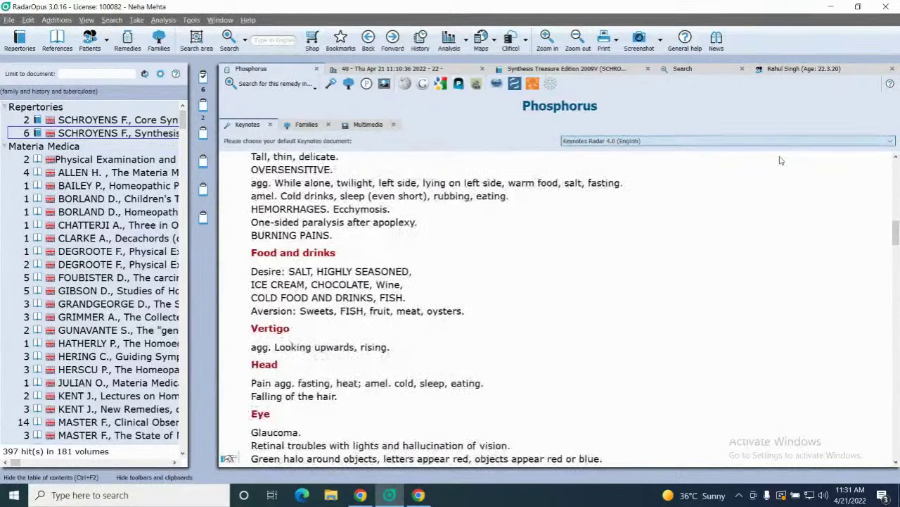
{"action": "key", "text": "Down"}
{"action": "key", "text": "Up"}
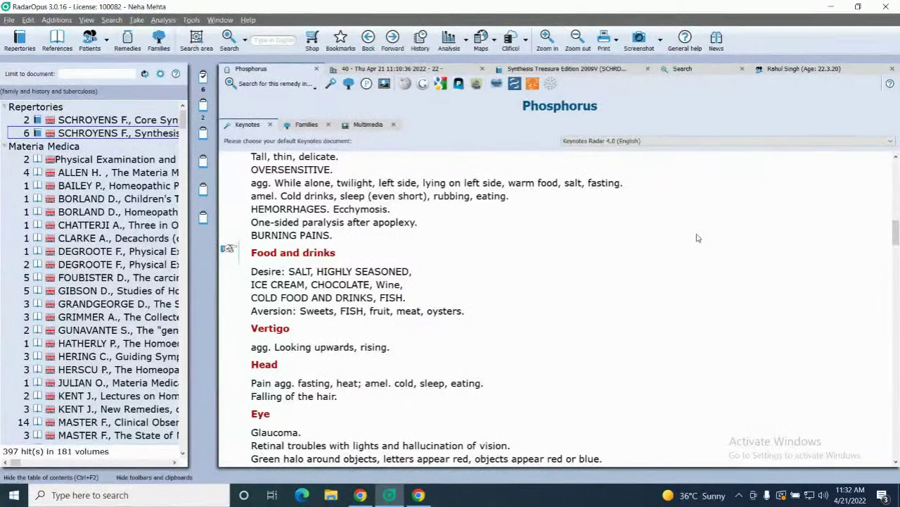
{"action": "scroll", "coordinate": [697, 238], "scroll_direction": "down", "scroll_amount": 8}
{"action": "scroll", "coordinate": [698, 237], "scroll_direction": "down", "scroll_amount": 8}
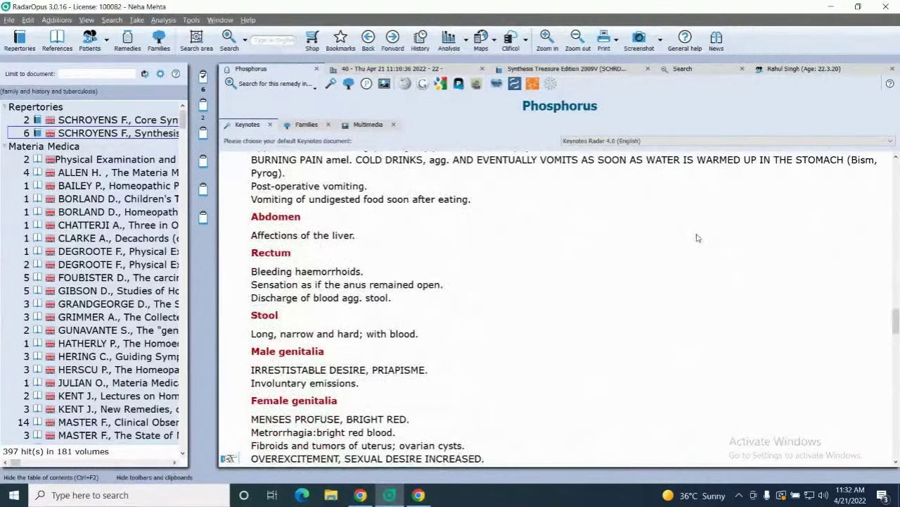
{"action": "scroll", "coordinate": [697, 238], "scroll_direction": "down", "scroll_amount": 8}
{"action": "scroll", "coordinate": [697, 237], "scroll_direction": "down", "scroll_amount": 5}
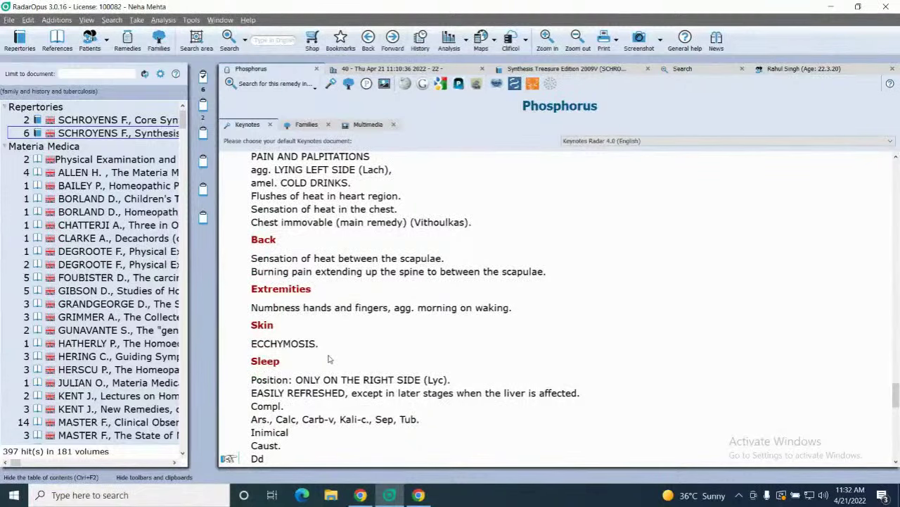
{"action": "scroll", "coordinate": [328, 359], "scroll_direction": "up", "scroll_amount": 10}
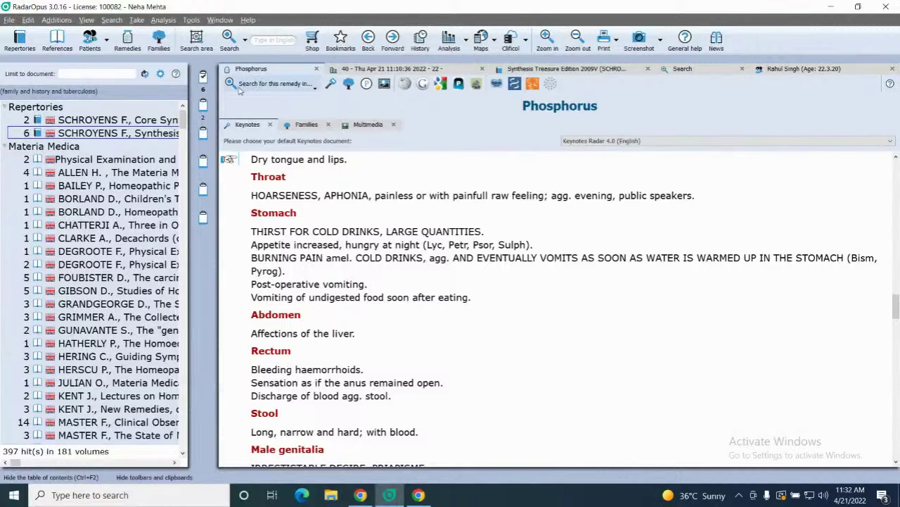
Step: Search all references for the remedy Phosphorus and dismiss the search suggestions
{"action": "left_click", "coordinate": [305, 88]}
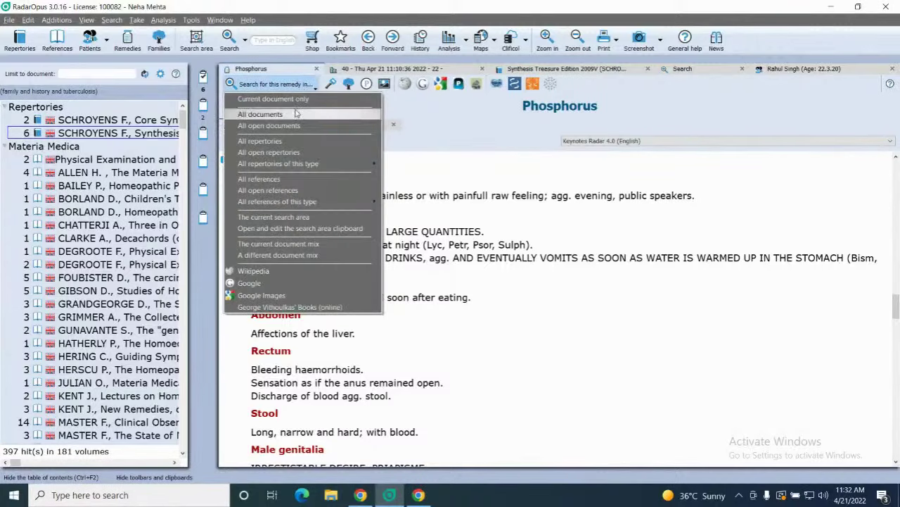
{"action": "left_click", "coordinate": [259, 180]}
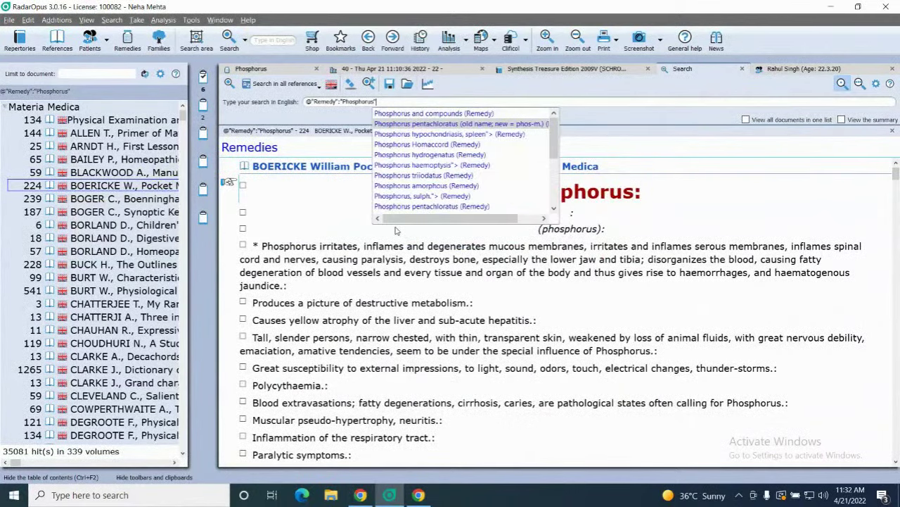
{"action": "left_click", "coordinate": [640, 212]}
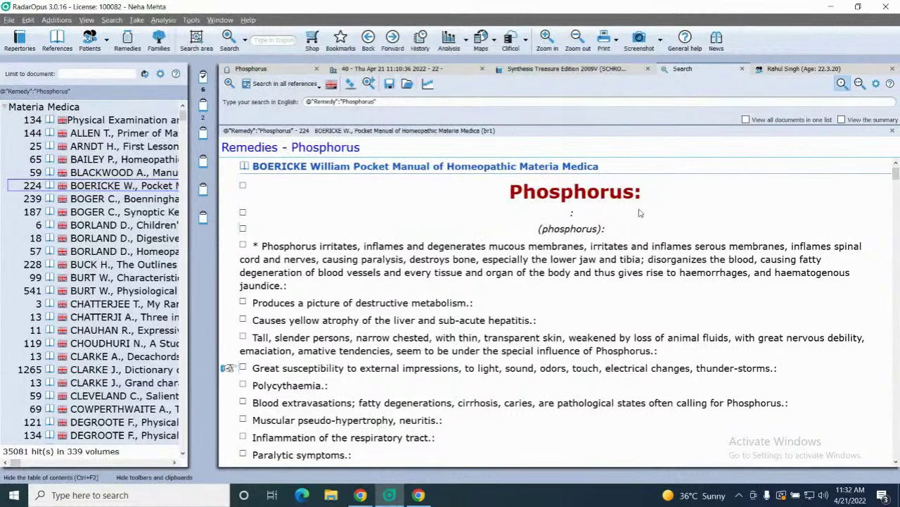
Step: Read the Phosphorus entries in Boericke's Pocket Manual of Homeopathic Materia Medica, from the general symptoms and Mind through Head, Eyes and Ears
{"action": "scroll", "coordinate": [641, 212], "scroll_direction": "down", "scroll_amount": 3}
{"action": "scroll", "coordinate": [640, 212], "scroll_direction": "down", "scroll_amount": 6}
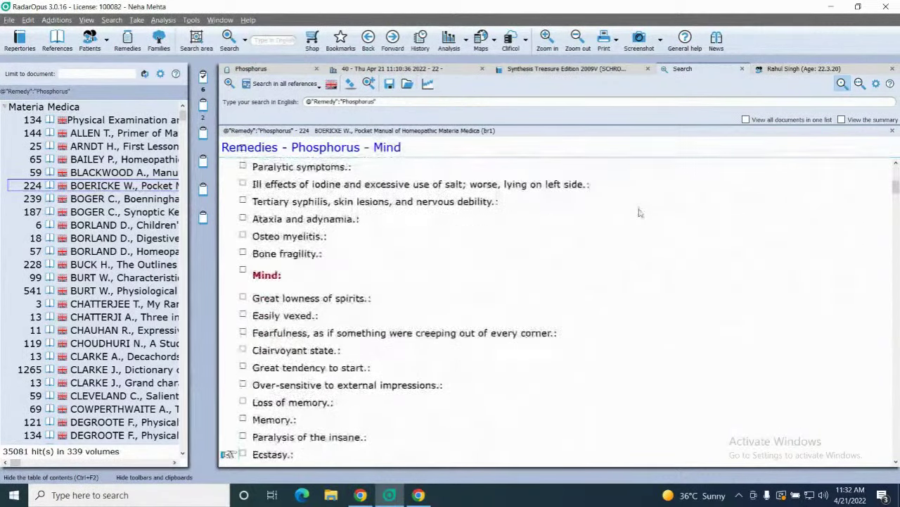
{"action": "scroll", "coordinate": [641, 212], "scroll_direction": "down", "scroll_amount": 3}
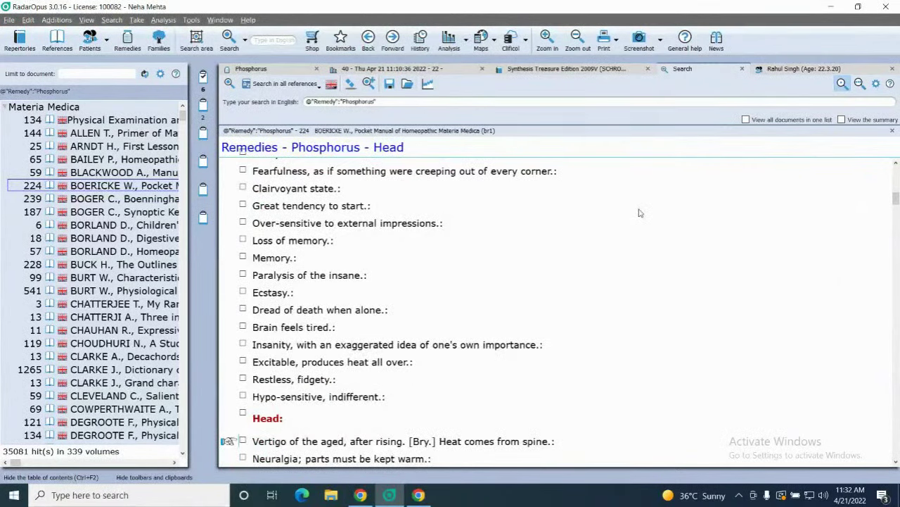
{"action": "key", "text": "Up"}
{"action": "key", "text": "Up"}
{"action": "key", "text": "Up"}
{"action": "key", "text": "Up"}
{"action": "key", "text": "Up"}
{"action": "key", "text": "Up"}
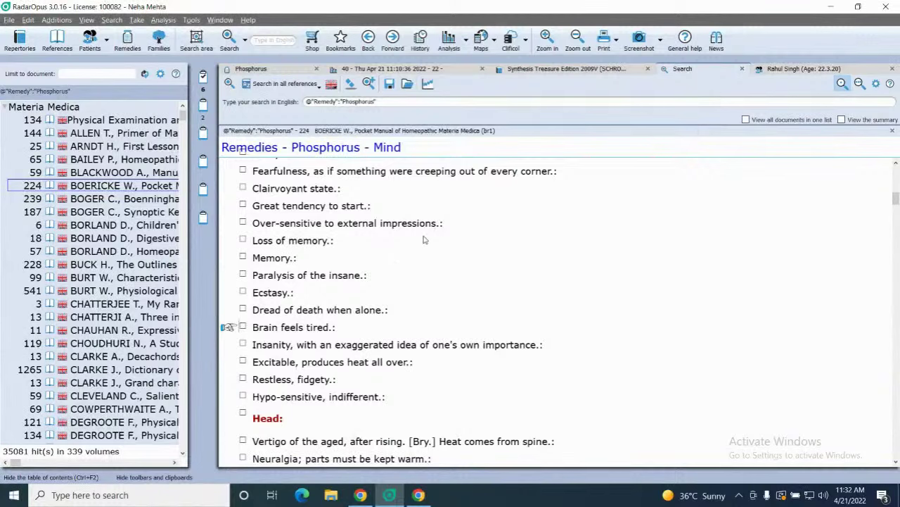
{"action": "key", "text": "Down"}
{"action": "key", "text": "Down"}
{"action": "key", "text": "Down"}
{"action": "key", "text": "Down"}
{"action": "key", "text": "Down"}
{"action": "key", "text": "Down"}
{"action": "key", "text": "Down"}
{"action": "key", "text": "Down"}
{"action": "key", "text": "Down"}
{"action": "key", "text": "Down"}
{"action": "key", "text": "Down"}
{"action": "key", "text": "Down"}
{"action": "key", "text": "Down"}
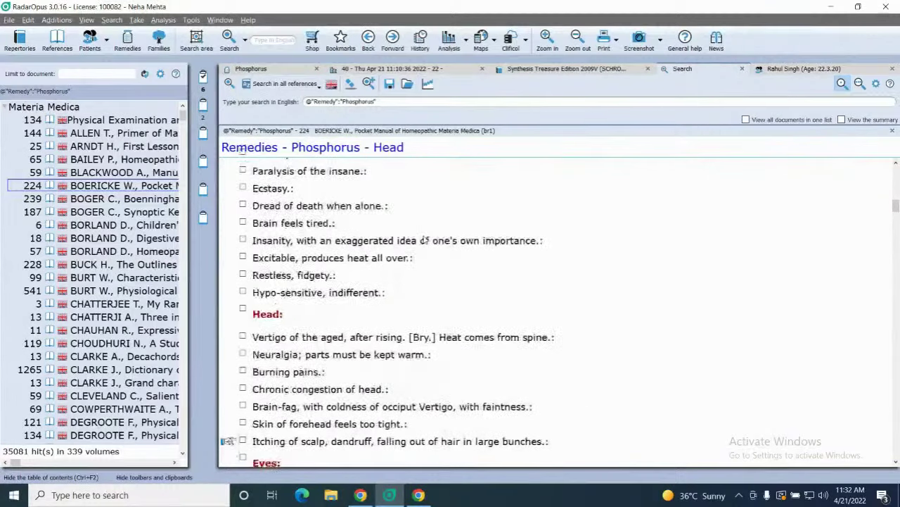
{"action": "key", "text": "Down"}
{"action": "key", "text": "Down"}
{"action": "key", "text": "Down"}
{"action": "key", "text": "Down"}
{"action": "key", "text": "Down"}
{"action": "key", "text": "Down"}
{"action": "key", "text": "Down"}
{"action": "key", "text": "Down"}
{"action": "key", "text": "Down"}
{"action": "key", "text": "Down"}
{"action": "key", "text": "Down"}
{"action": "scroll", "coordinate": [425, 240], "scroll_direction": "down", "scroll_amount": 3}
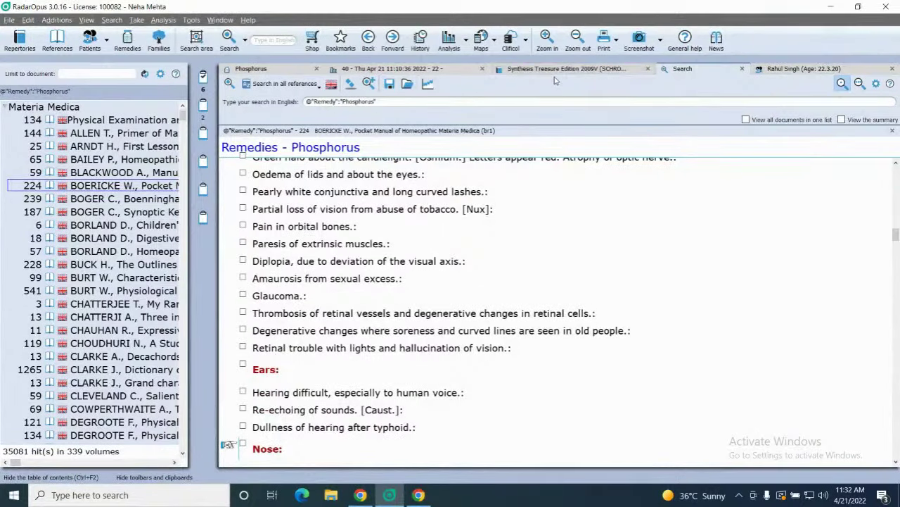
Step: Return to the clipboard 1 analysis and inspect the descriptions of its rubrics, including GENERALS - COLD - agg. and EXTREMITIES - TREMBLING - Legs
{"action": "left_click", "coordinate": [455, 70]}
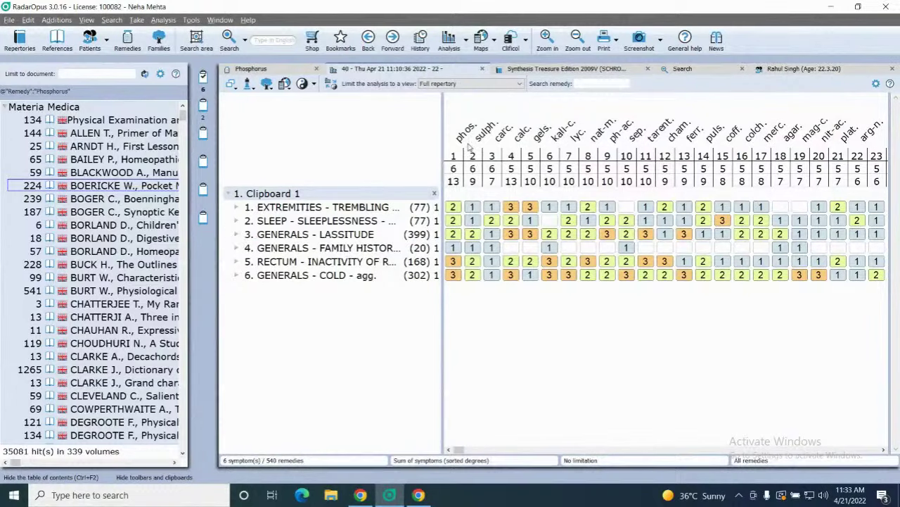
{"action": "mouse_move", "coordinate": [468, 138]}
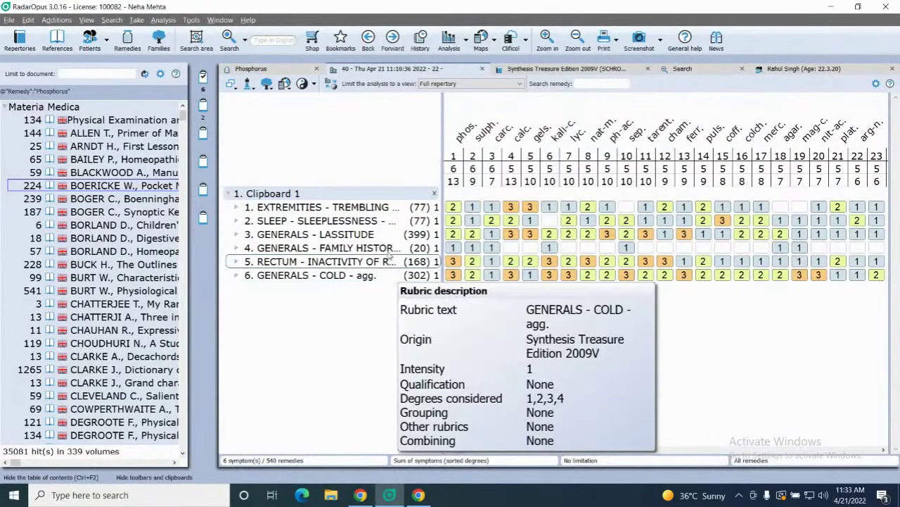
{"action": "mouse_move", "coordinate": [385, 210]}
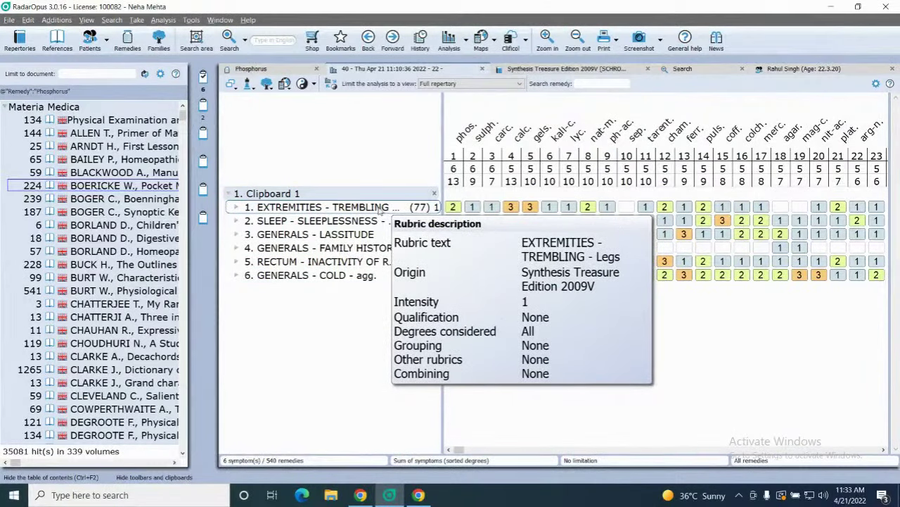
Step: Set the intensity of EXTREMITIES - TREMBLING - Legs to 2 and of the SLEEP - SLEEPLESSNESS rubric to 3 in clipboard 1
{"action": "right_click", "coordinate": [387, 211]}
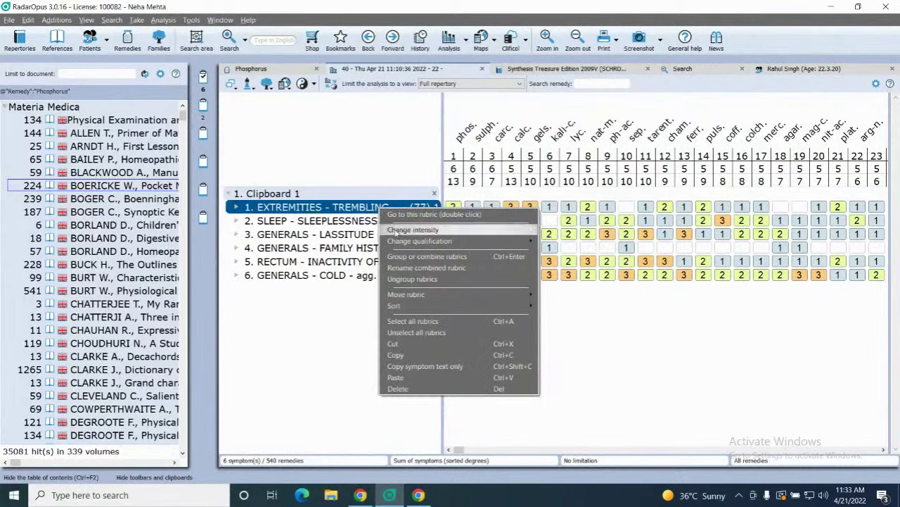
{"action": "mouse_move", "coordinate": [422, 230]}
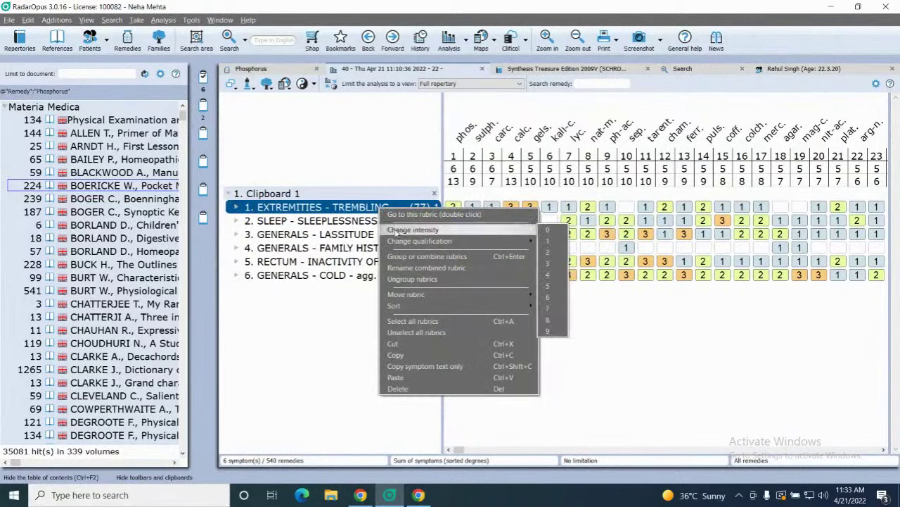
{"action": "left_click", "coordinate": [548, 252]}
{"action": "right_click", "coordinate": [434, 218]}
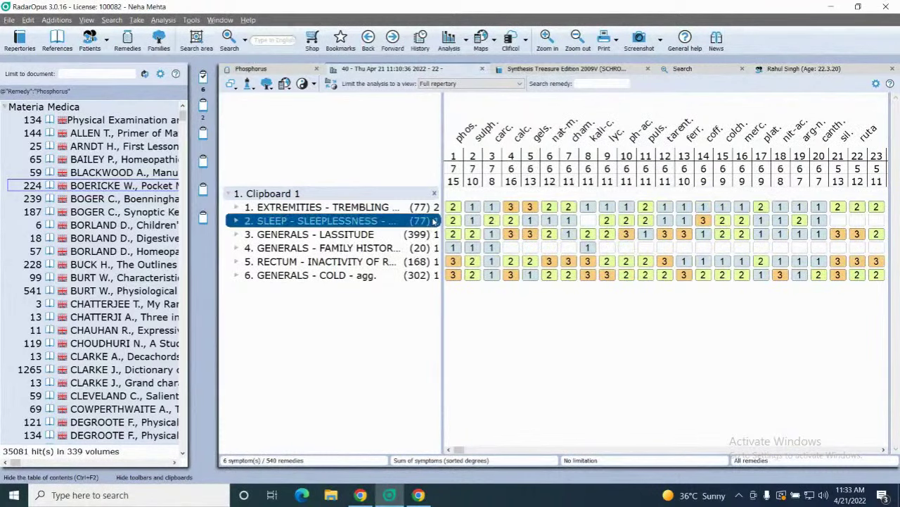
{"action": "mouse_move", "coordinate": [444, 241]}
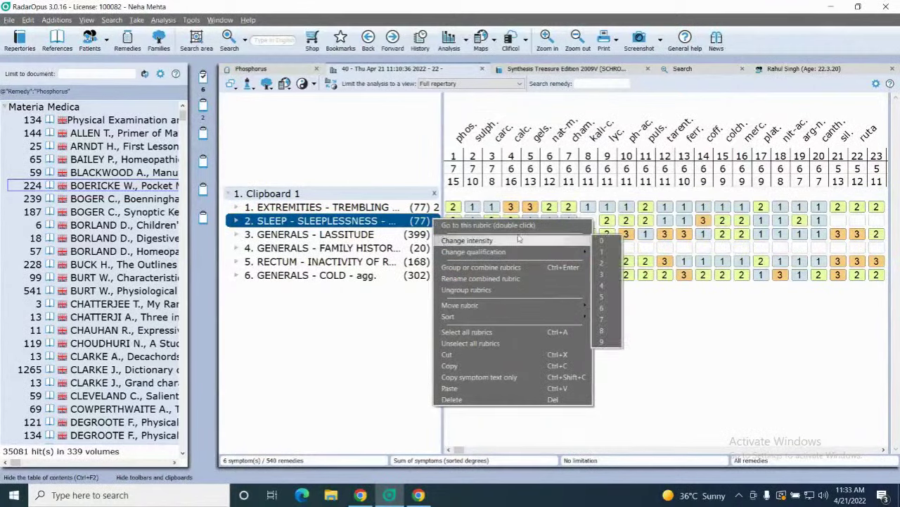
{"action": "left_click", "coordinate": [617, 273]}
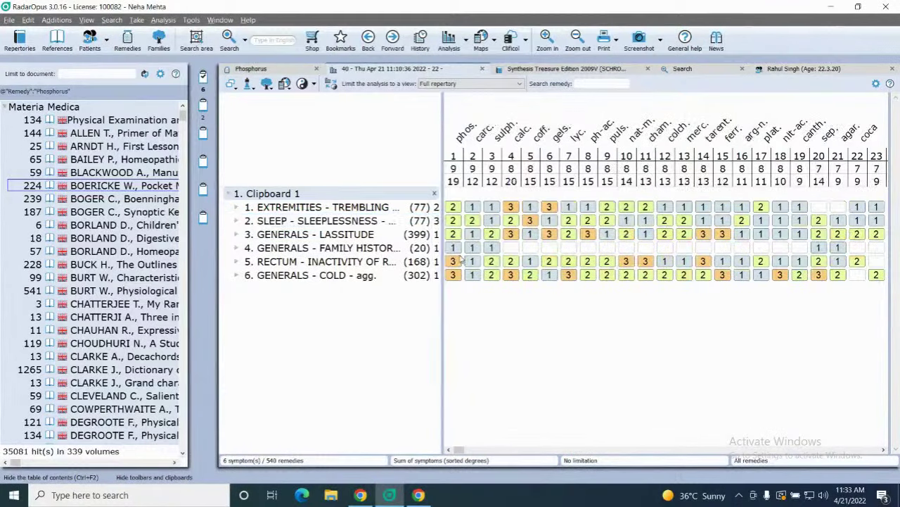
Step: Set the intensity of the GENERALS - FAMILY HISTORY rubric to 4 and of the RECTUM - INACTIVITY rubric to 2
{"action": "right_click", "coordinate": [435, 247]}
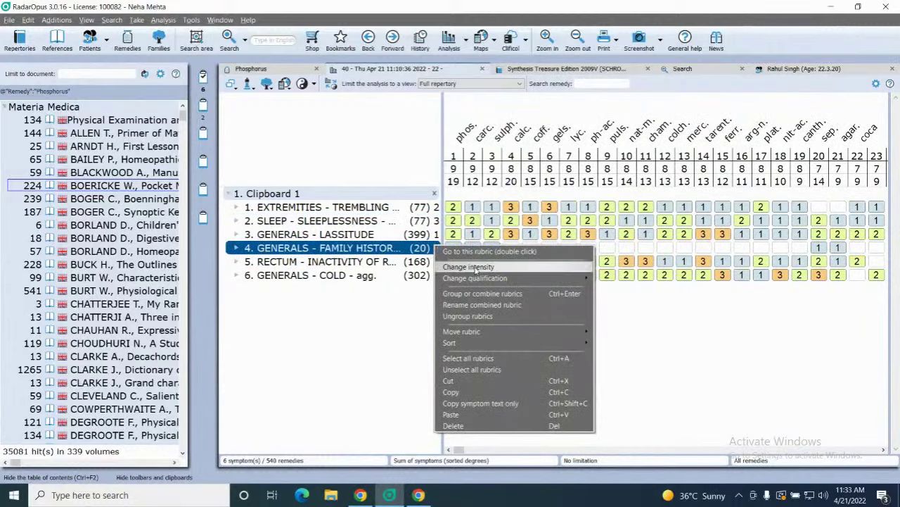
{"action": "mouse_move", "coordinate": [466, 266]}
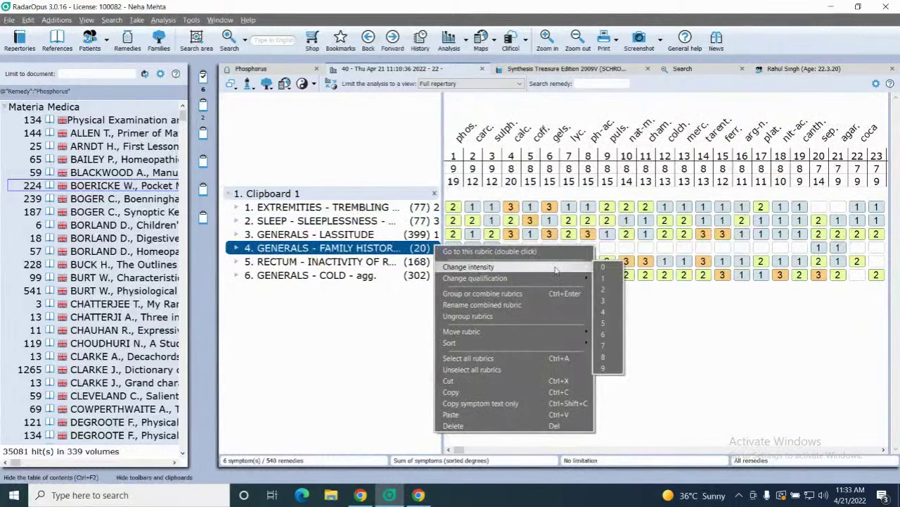
{"action": "left_click", "coordinate": [603, 312]}
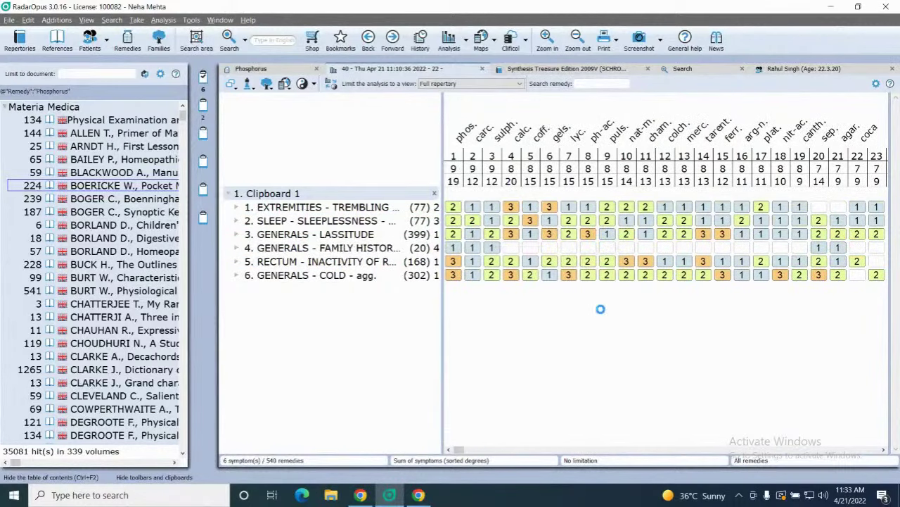
{"action": "right_click", "coordinate": [417, 263]}
{"action": "mouse_move", "coordinate": [449, 286]}
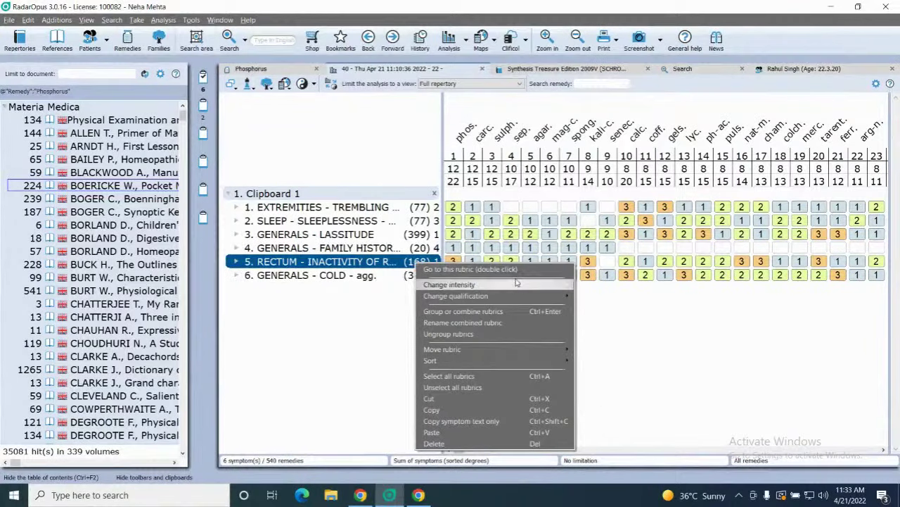
{"action": "mouse_move", "coordinate": [524, 285]}
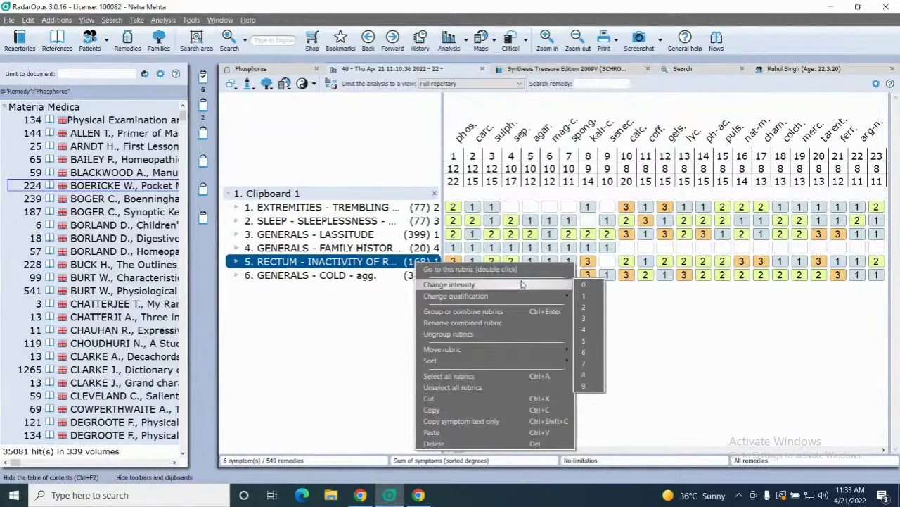
{"action": "left_click", "coordinate": [591, 308]}
Step: Set the intensity of the GENERALS - COLD - agg. rubric to 3
{"action": "right_click", "coordinate": [426, 278]}
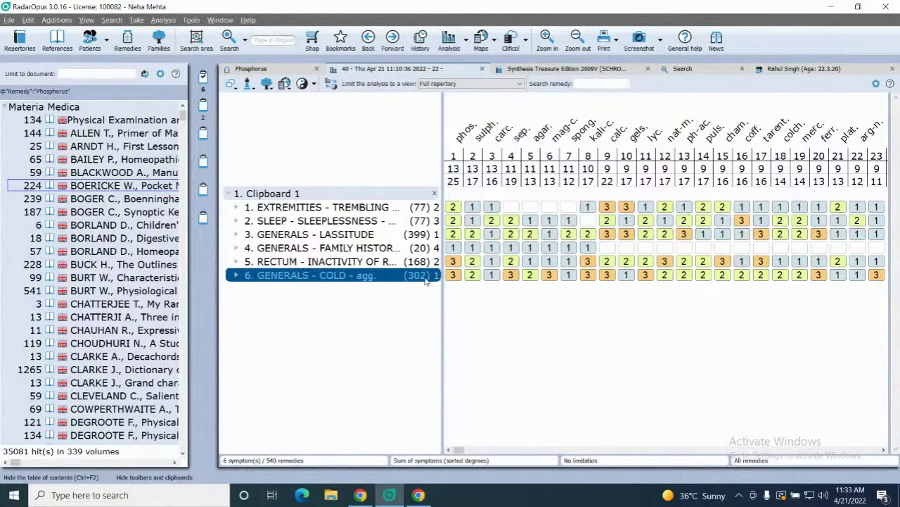
{"action": "mouse_move", "coordinate": [554, 313]}
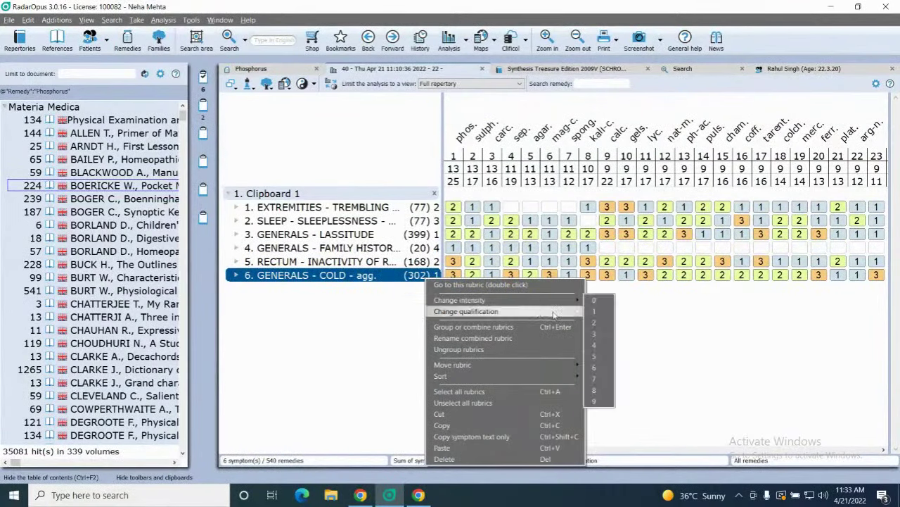
{"action": "left_click", "coordinate": [593, 334]}
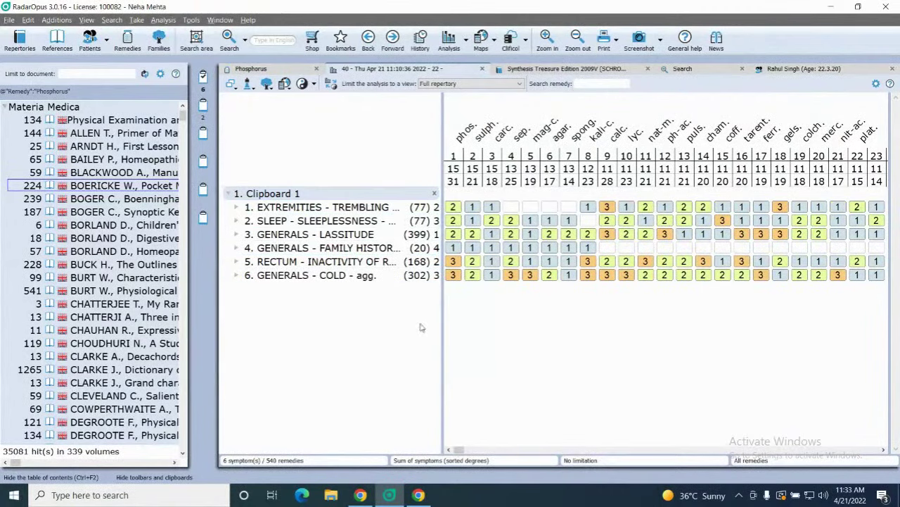
Step: Run the Vithoulkas Expert System (VES) on the clipboard 1 rubrics and review the rubrics with and without coff
{"action": "left_click", "coordinate": [247, 86]}
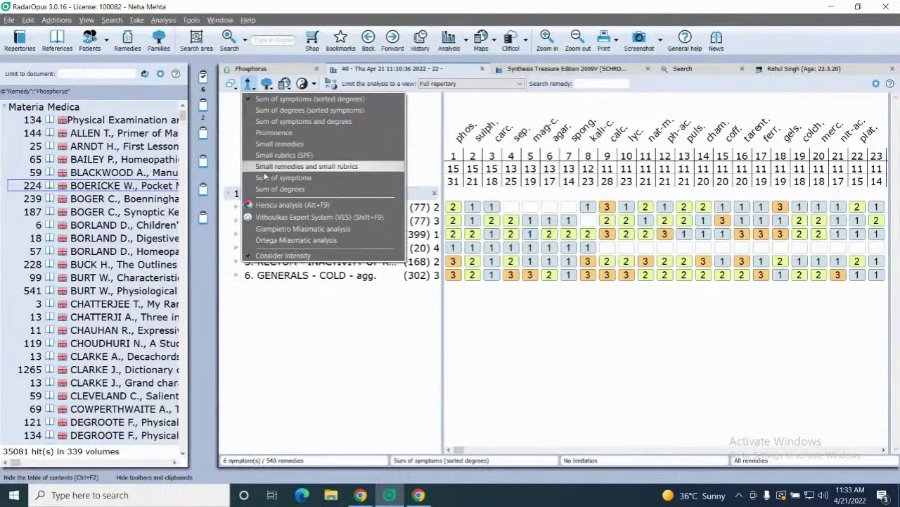
{"action": "left_click", "coordinate": [272, 218]}
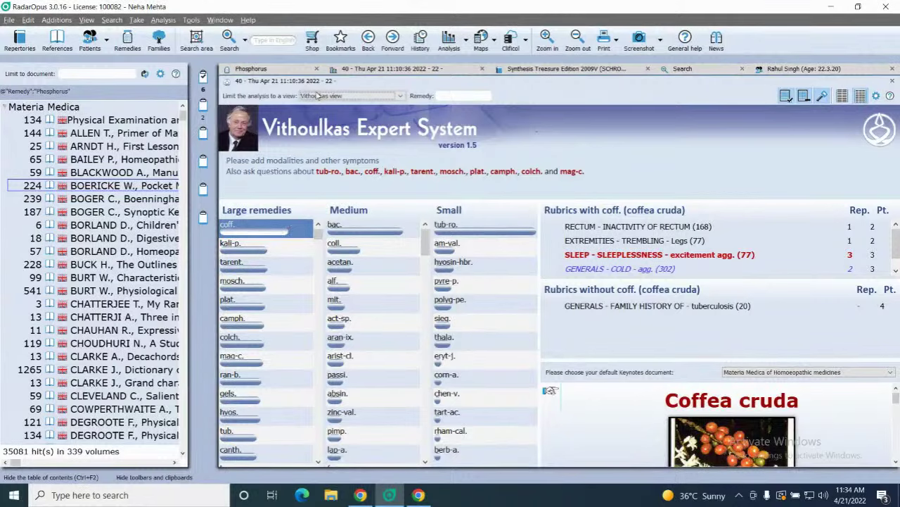
{"action": "left_click", "coordinate": [357, 73]}
{"action": "left_click", "coordinate": [895, 270]}
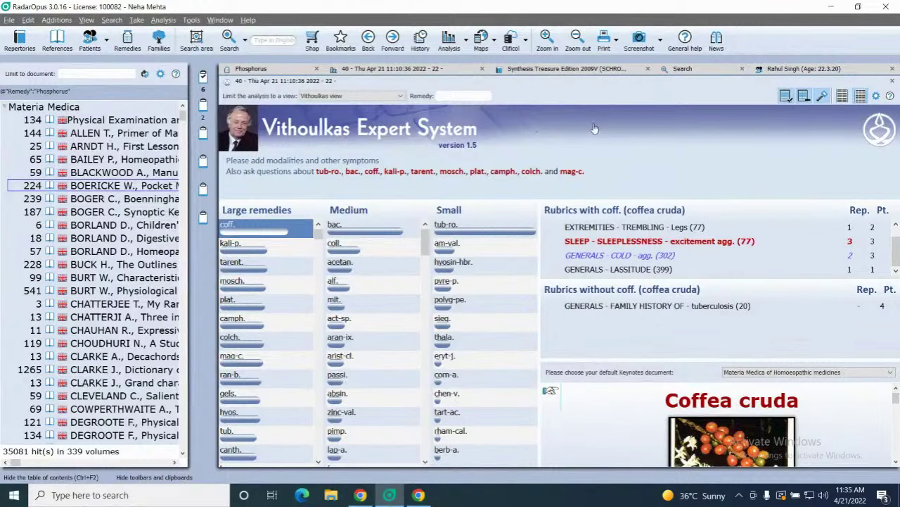
{"action": "left_click", "coordinate": [429, 71]}
Step: Read the Coffea cruda keynotes, from the general description through the Worse and Better modalities to Eyes and Ears
{"action": "left_click_drag", "start_coordinate": [895, 398], "coordinate": [895, 404]}
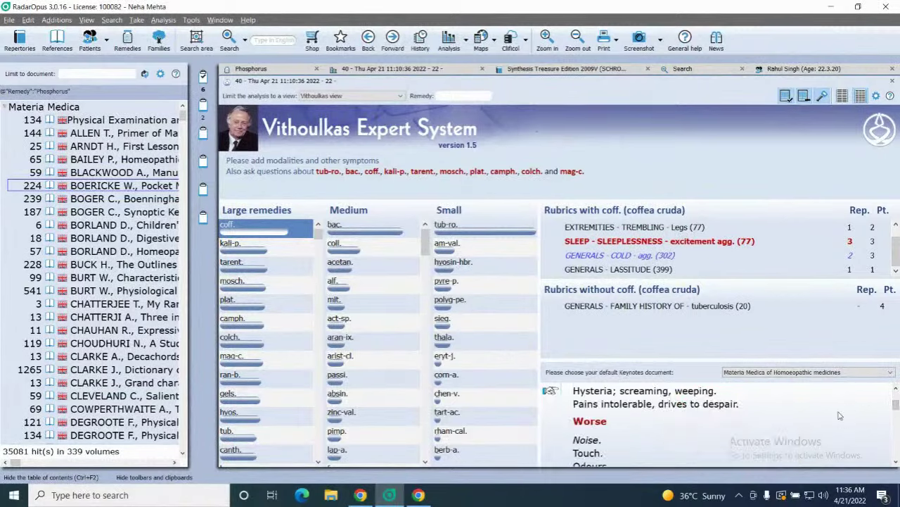
{"action": "scroll", "coordinate": [839, 416], "scroll_direction": "up", "scroll_amount": 6}
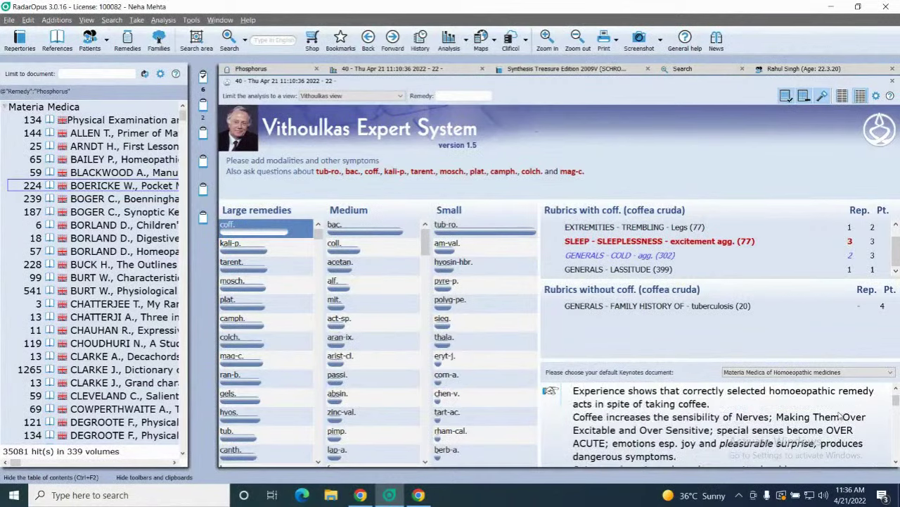
{"action": "scroll", "coordinate": [839, 415], "scroll_direction": "down", "scroll_amount": 5}
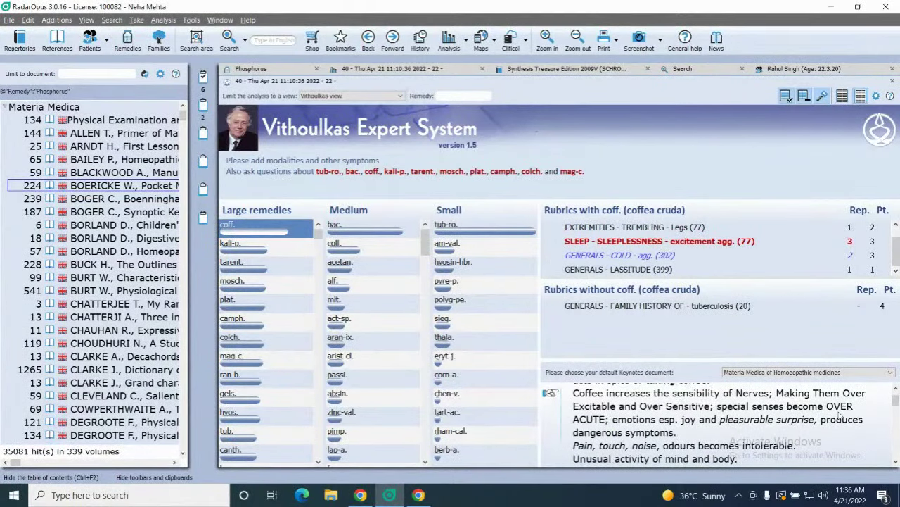
{"action": "scroll", "coordinate": [840, 416], "scroll_direction": "up", "scroll_amount": 2}
{"action": "scroll", "coordinate": [839, 415], "scroll_direction": "up", "scroll_amount": 1}
{"action": "scroll", "coordinate": [840, 416], "scroll_direction": "down", "scroll_amount": 6}
{"action": "scroll", "coordinate": [840, 415], "scroll_direction": "down", "scroll_amount": 10}
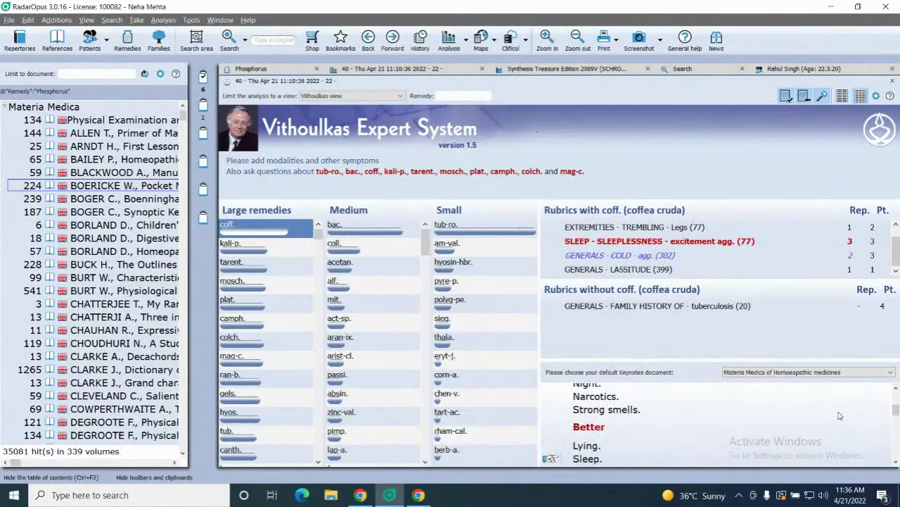
{"action": "scroll", "coordinate": [839, 416], "scroll_direction": "down", "scroll_amount": 1}
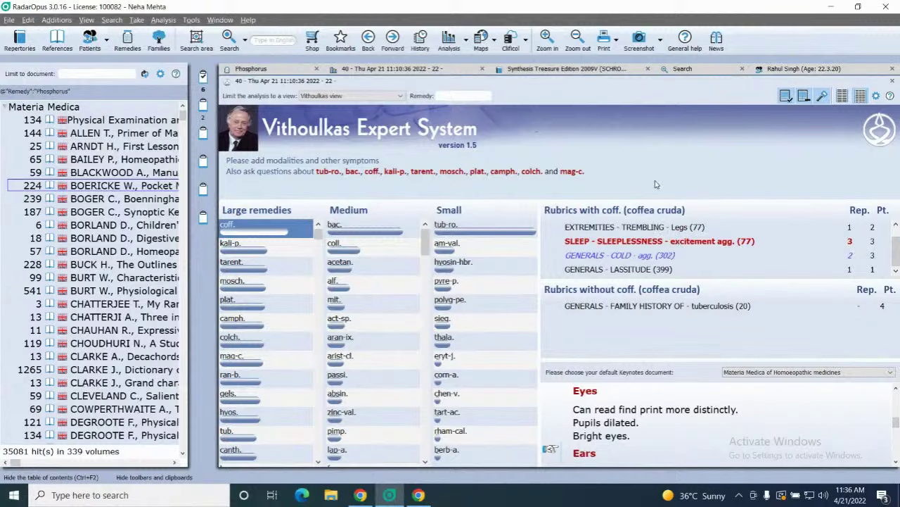
Step: Show the analysis of clipboard 2 with its drug addiction rubrics and look over the available analysis methods
{"action": "left_click", "coordinate": [203, 105]}
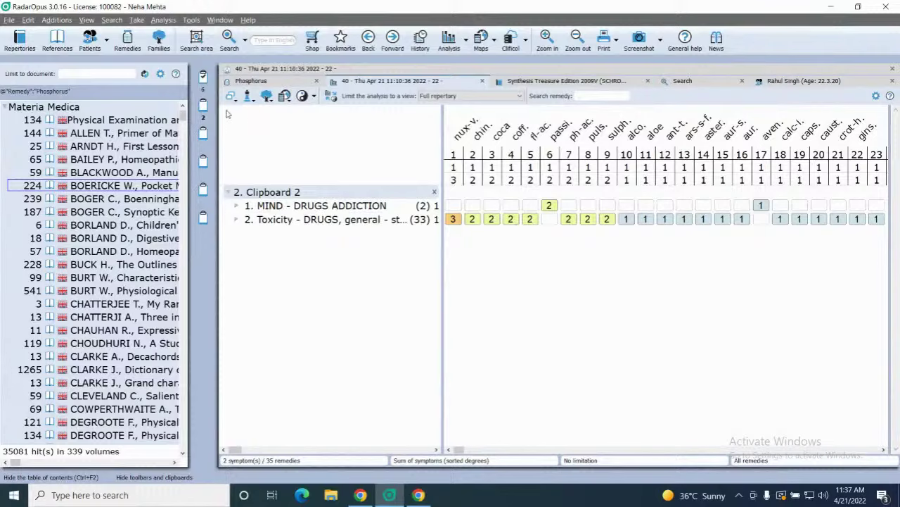
{"action": "left_click", "coordinate": [247, 99]}
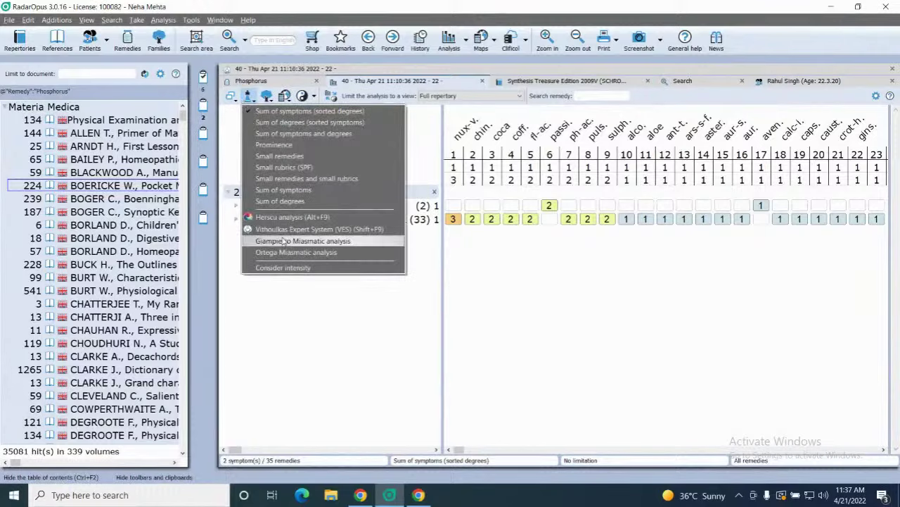
{"action": "left_click", "coordinate": [428, 360]}
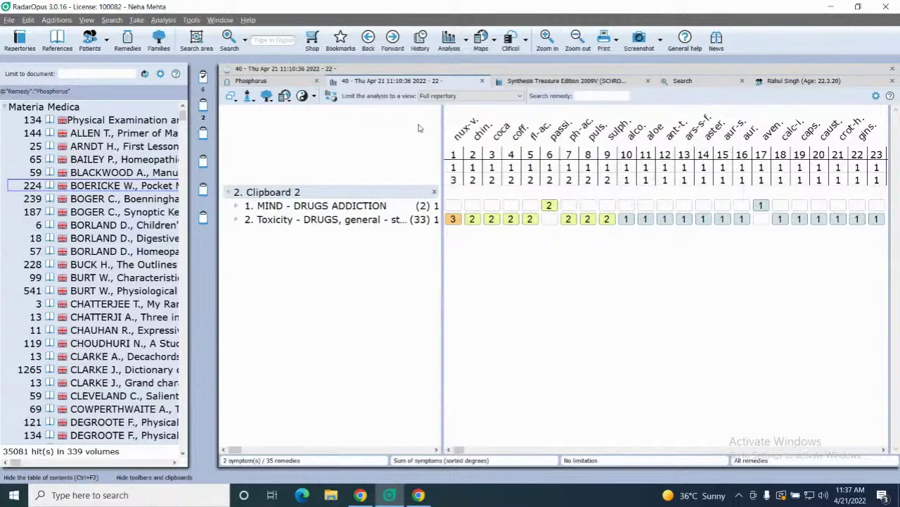
{"action": "mouse_move", "coordinate": [265, 200]}
Step: Return to the patient's last consultation, open its prescription table and overwrite the saved analysis with the modified one
{"action": "left_click", "coordinate": [774, 82]}
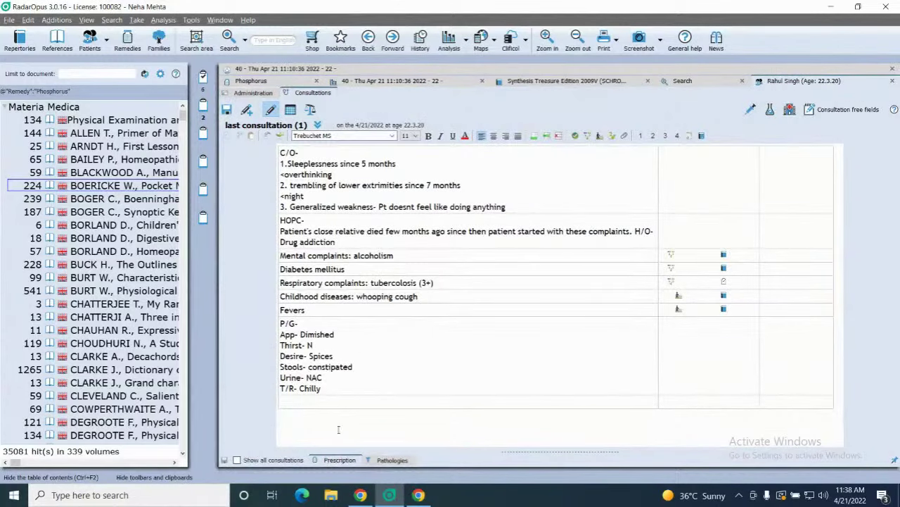
{"action": "left_click", "coordinate": [324, 461]}
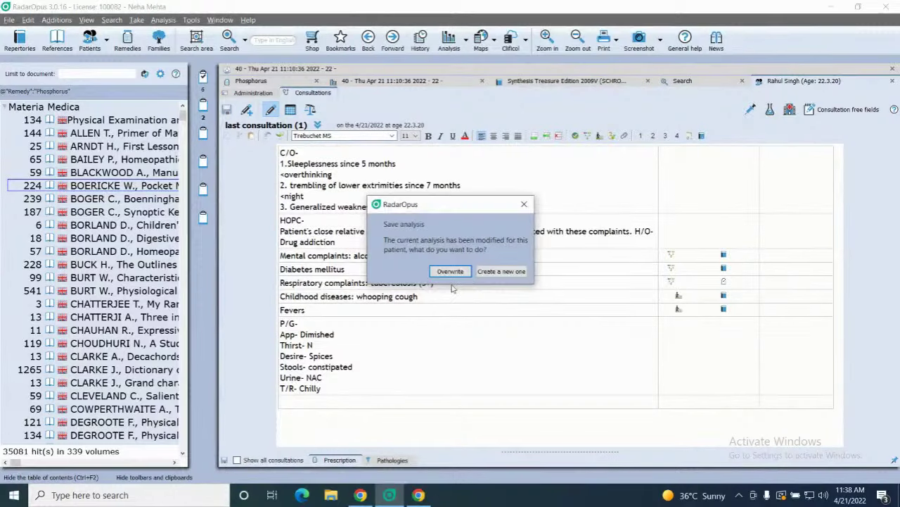
{"action": "left_click", "coordinate": [450, 271]}
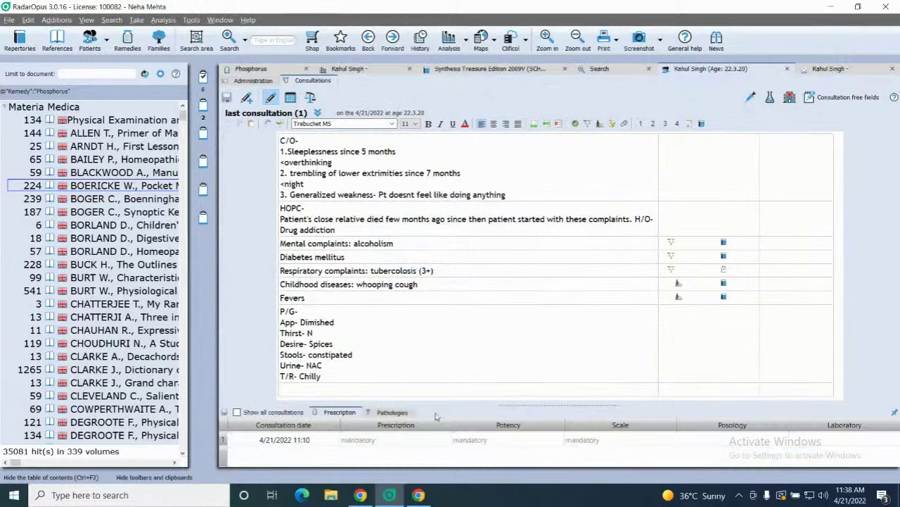
Step: Prescribe coff. for the consultation with potency 200 and scale CH
{"action": "left_click", "coordinate": [357, 439]}
{"action": "type", "text": "coff"}
{"action": "type", "text": "."}
{"action": "left_click", "coordinate": [515, 439]}
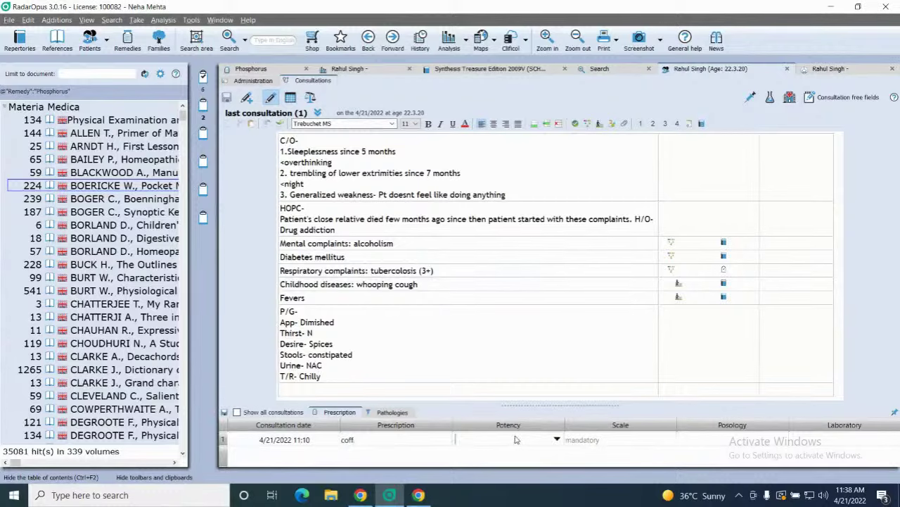
{"action": "type", "text": "200"}
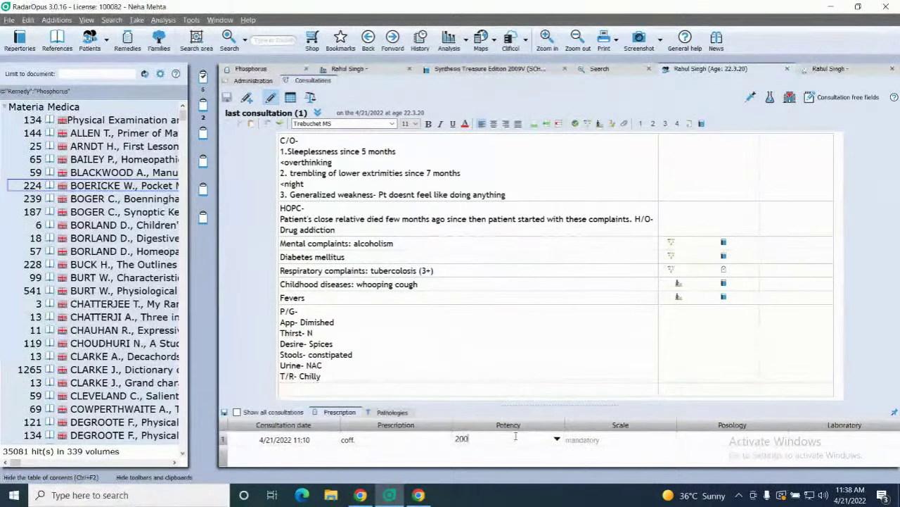
{"action": "left_click", "coordinate": [584, 441]}
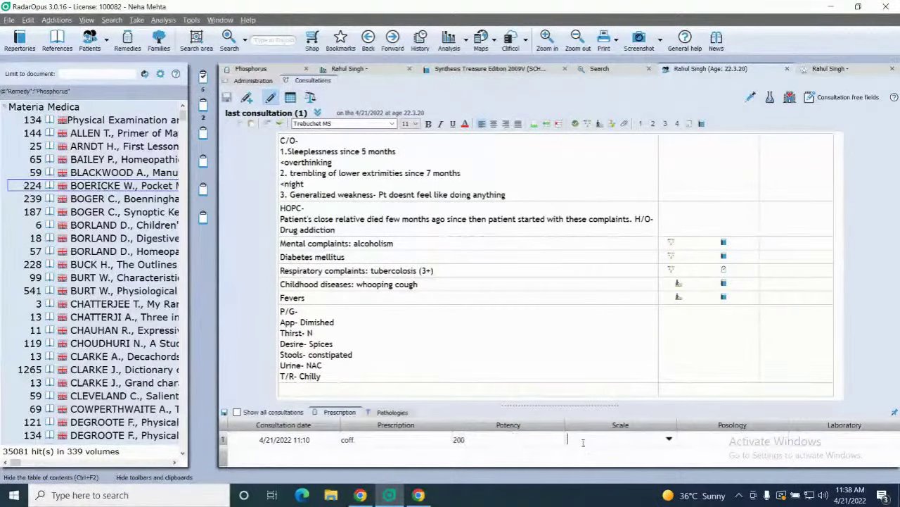
{"action": "type", "text": "CH"}
Step: Set the posology of the coff. prescription to "3 doses/ alt days" and save the entry
{"action": "left_click", "coordinate": [697, 441]}
{"action": "type", "text": "# doses/"}
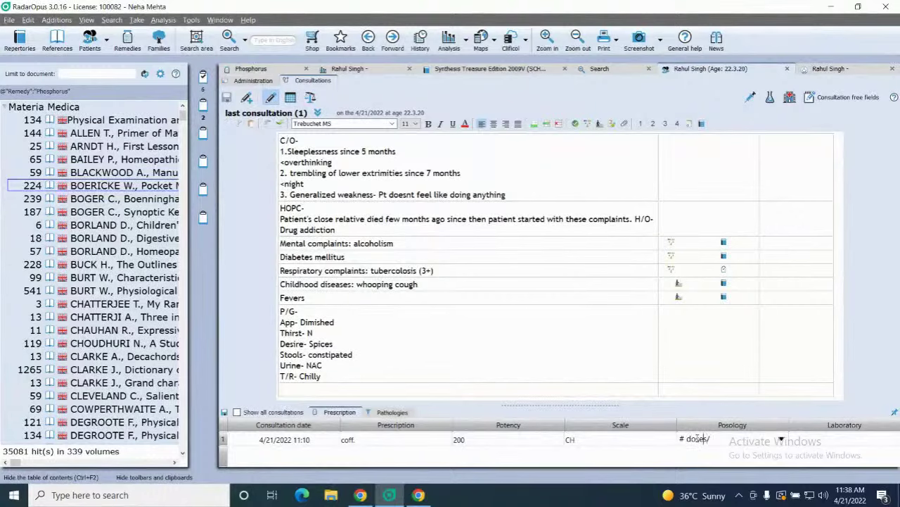
{"action": "key", "text": "BackSpace"}
{"action": "type", "text": "3 doses/ alt days"}
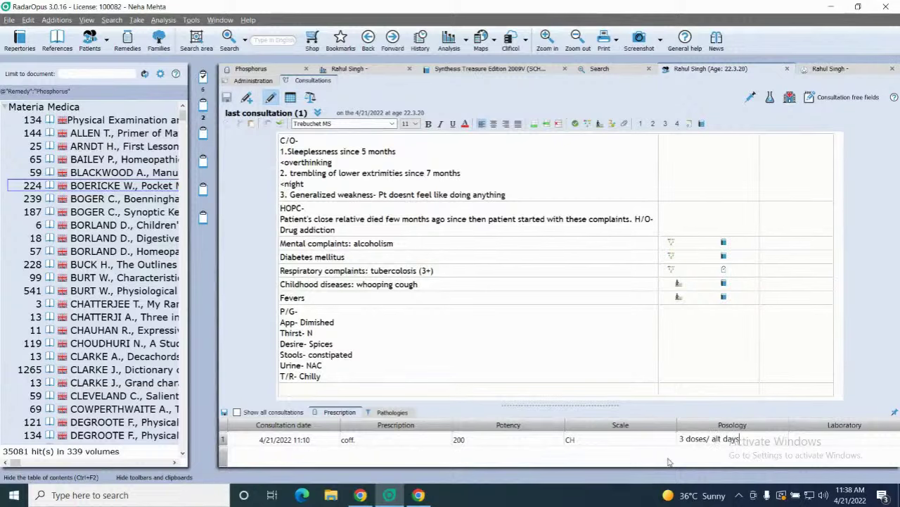
{"action": "key", "text": "Return"}
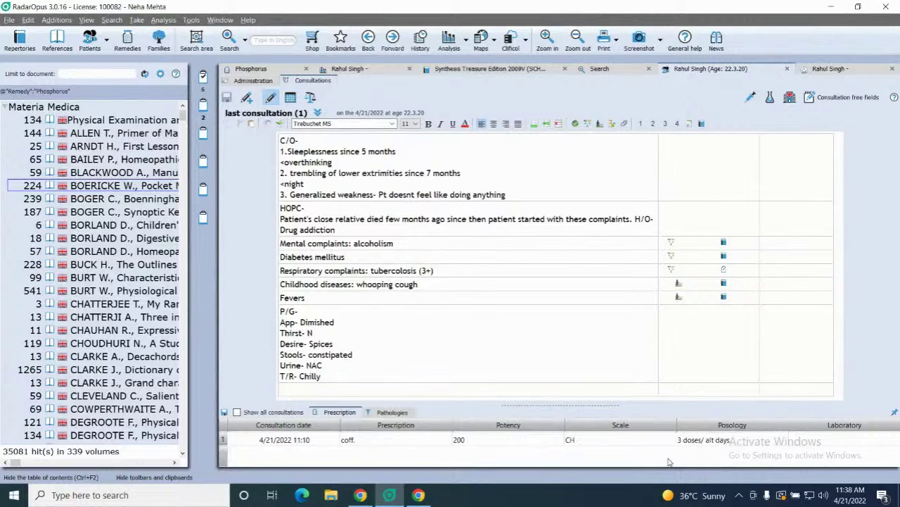
Step: Add a second prescription to the consultation for passi. with potency Q and scale Q
{"action": "left_click", "coordinate": [278, 425]}
{"action": "left_click", "coordinate": [296, 455]}
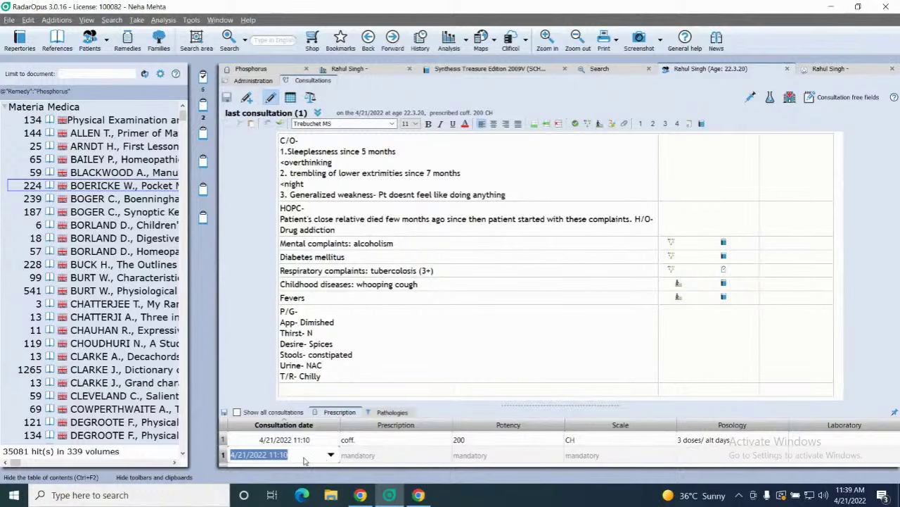
{"action": "left_click", "coordinate": [362, 454]}
{"action": "type", "text": "pas"}
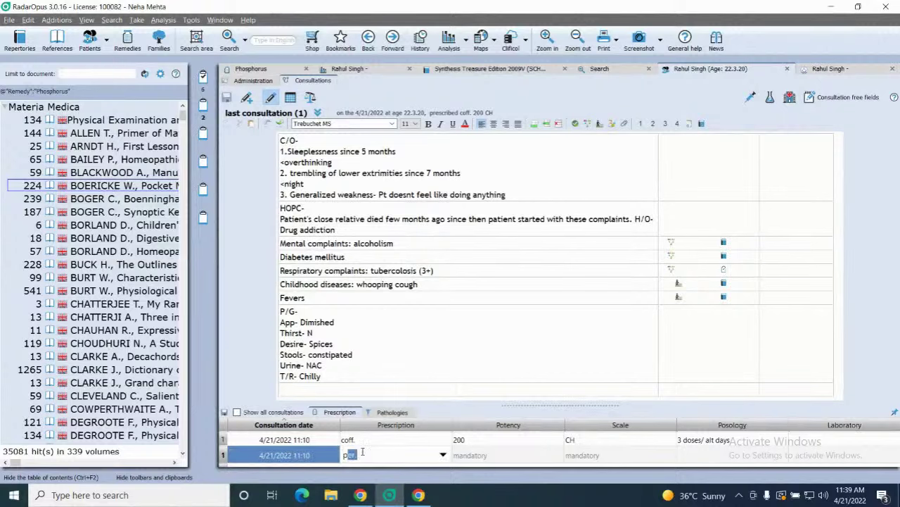
{"action": "type", "text": "si."}
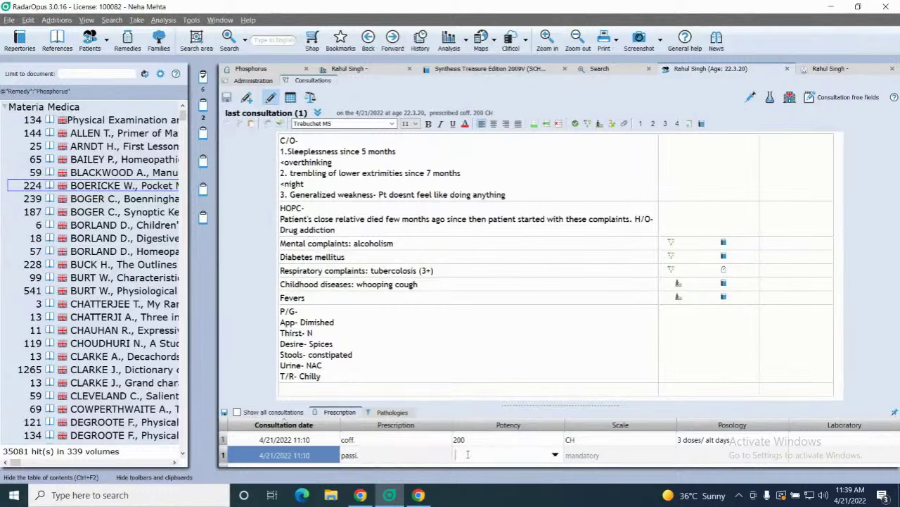
{"action": "type", "text": "Q"}
{"action": "left_click", "coordinate": [609, 455]}
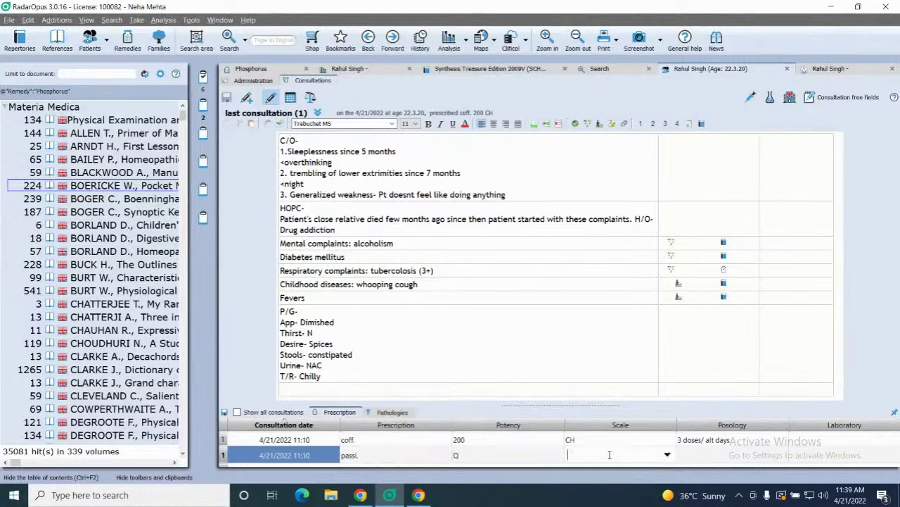
{"action": "type", "text": "Q"}
Step: Set the posology of the passi. prescription to "10 drops/ BD/3 days" and save the entry
{"action": "left_click", "coordinate": [689, 454]}
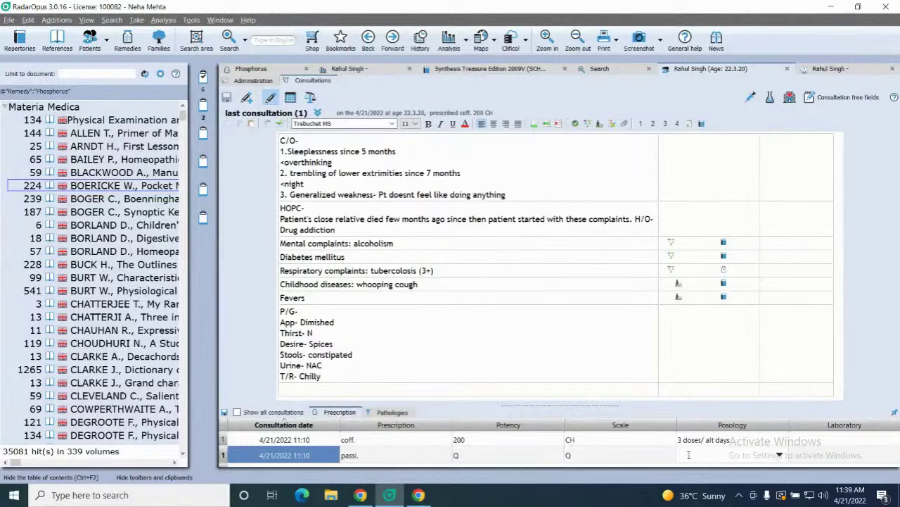
{"action": "type", "text": "10 drops/ BD/#.days"}
{"action": "key", "text": "Return"}
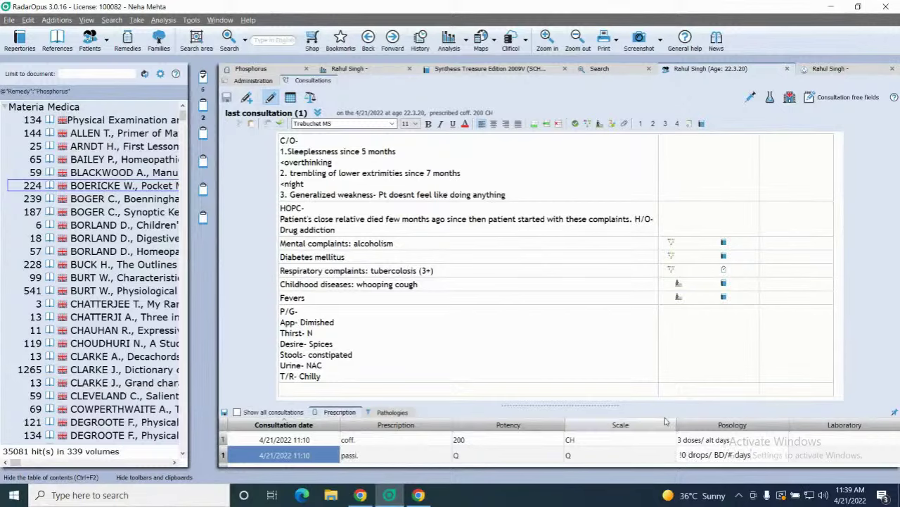
{"action": "left_click", "coordinate": [734, 454]}
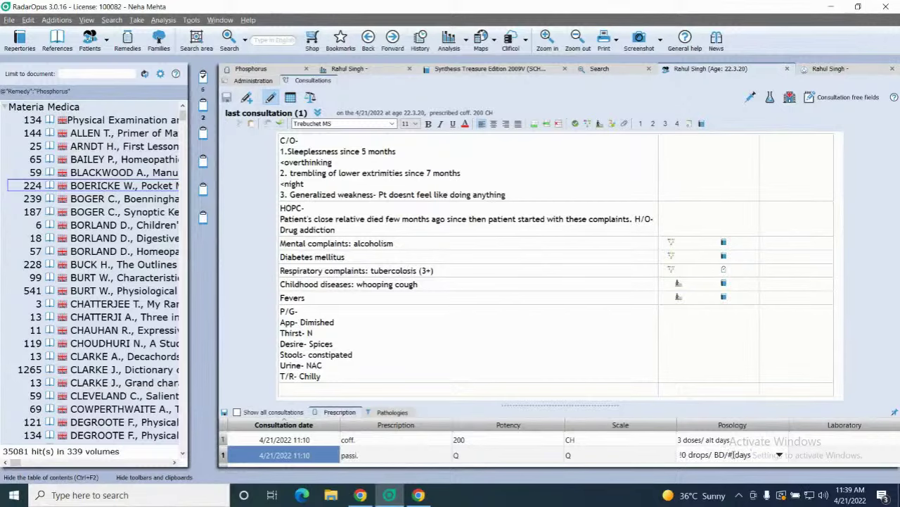
{"action": "key", "text": "BackSpace"}
{"action": "type", "text": "3"}
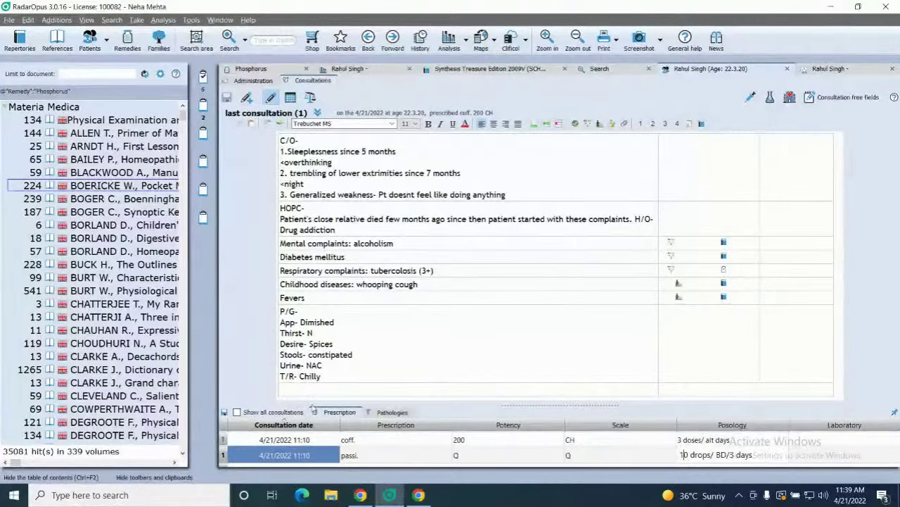
{"action": "key", "text": "Return"}
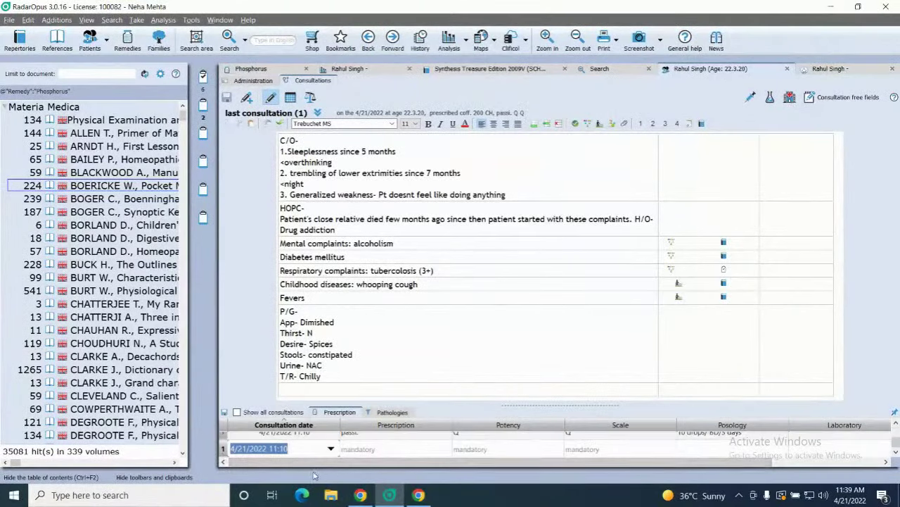
Step: Add a third prescription for sac Lac with potency 30 and scale CH
{"action": "left_click", "coordinate": [362, 450]}
{"action": "type", "text": "sac Lac"}
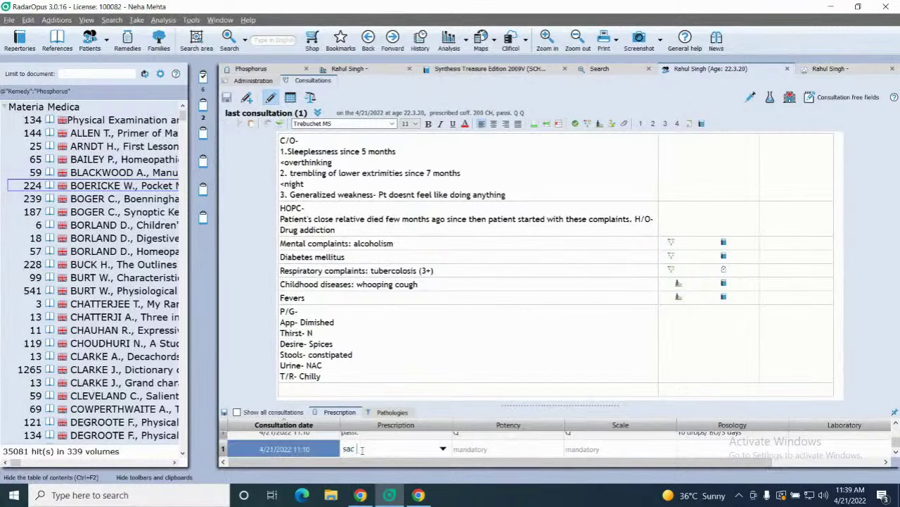
{"action": "left_click", "coordinate": [467, 449]}
{"action": "type", "text": "3-"}
{"action": "type", "text": "0"}
{"action": "left_click", "coordinate": [583, 448]}
{"action": "type", "text": "CH"}
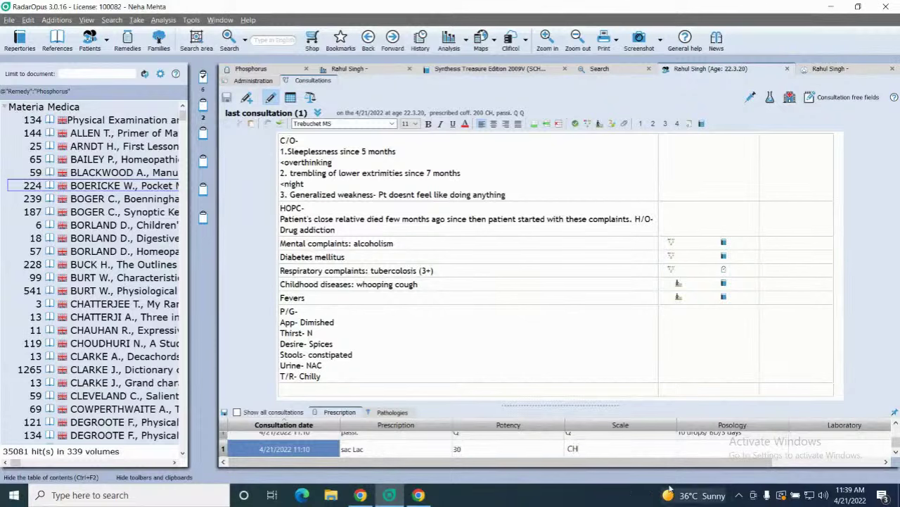
Step: Set the posology of the sac Lac prescription to "BD/7 days" and save the prescription table
{"action": "left_click", "coordinate": [726, 451]}
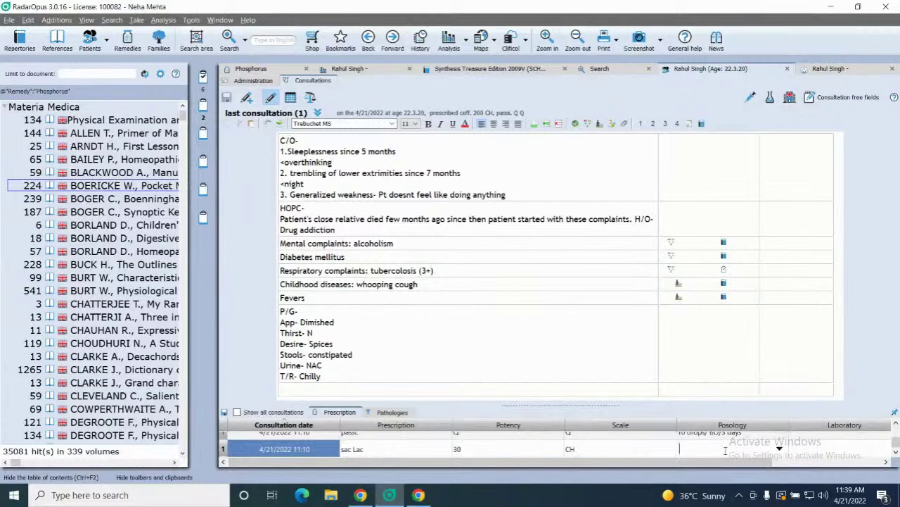
{"action": "type", "text": "BD/"}
{"action": "type", "text": "8 day"}
{"action": "type", "text": "ds"}
{"action": "key", "text": "BackSpace"}
{"action": "key", "text": "BackSpace"}
{"action": "key", "text": "BackSpace"}
{"action": "key", "text": "BackSpace"}
{"action": "key", "text": "BackSpace"}
{"action": "key", "text": "BackSpace"}
{"action": "key", "text": "BackSpace"}
{"action": "type", "text": "7 days"}
{"action": "key", "text": "Return"}
{"action": "left_click", "coordinate": [223, 413]}
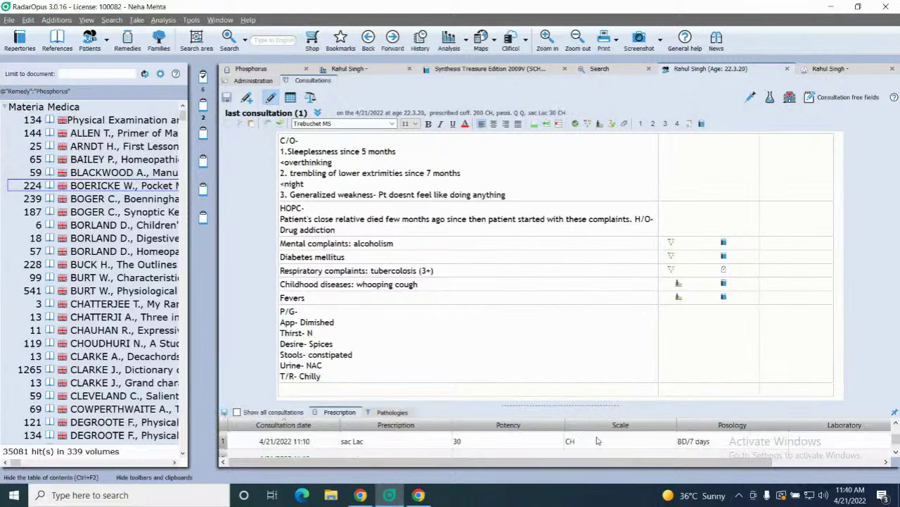
Step: Open the consultation's pathologies table and enter Neurosis as the first pathology
{"action": "left_click", "coordinate": [401, 412]}
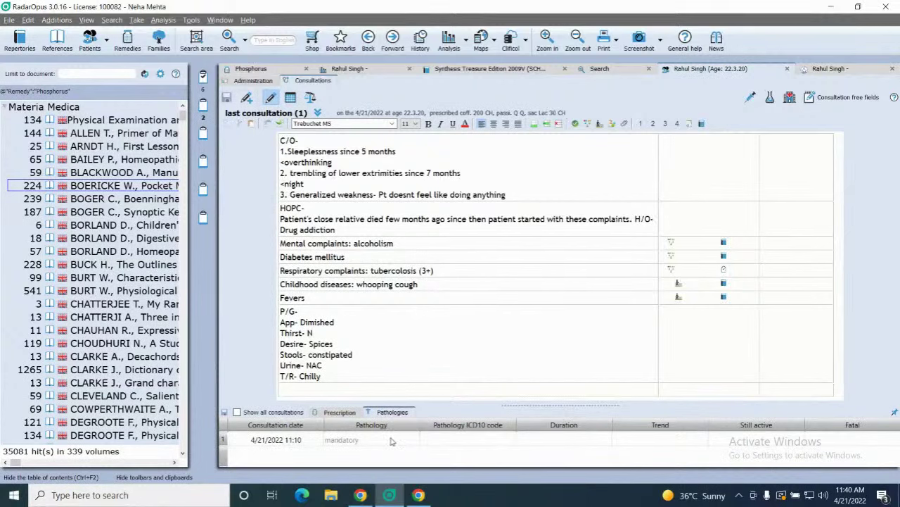
{"action": "left_click", "coordinate": [390, 439]}
{"action": "type", "text": "Neur"}
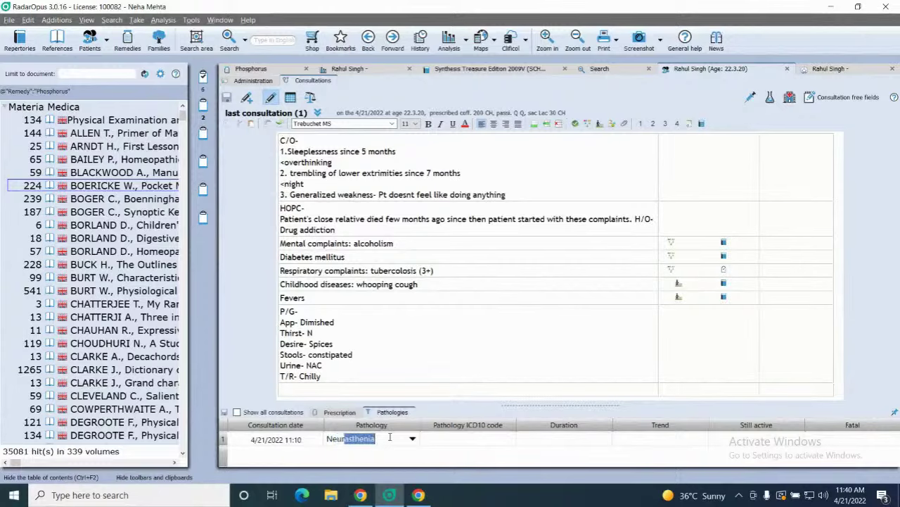
{"action": "type", "text": "osis"}
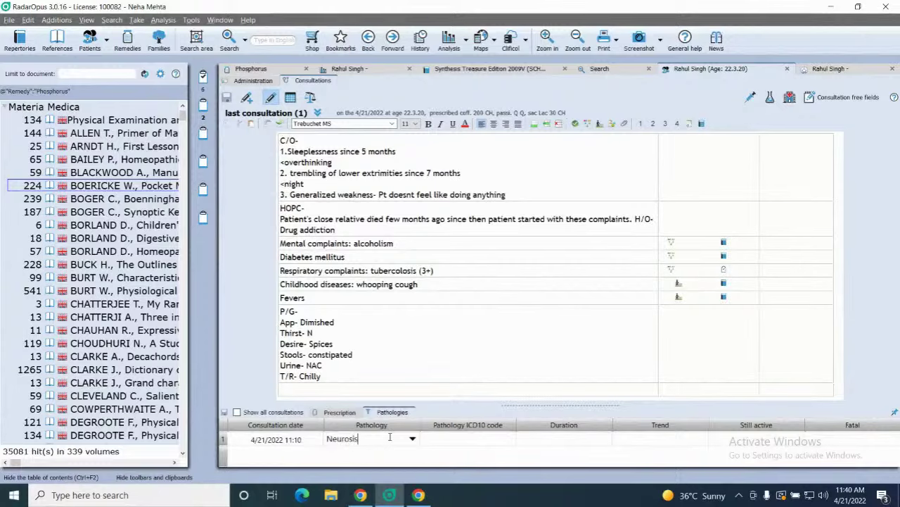
{"action": "left_click", "coordinate": [344, 451]}
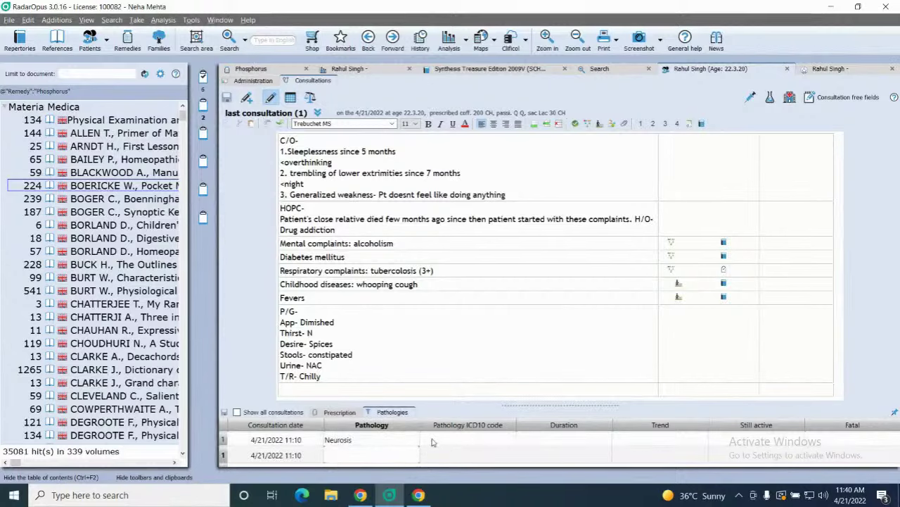
{"action": "left_click", "coordinate": [336, 442]}
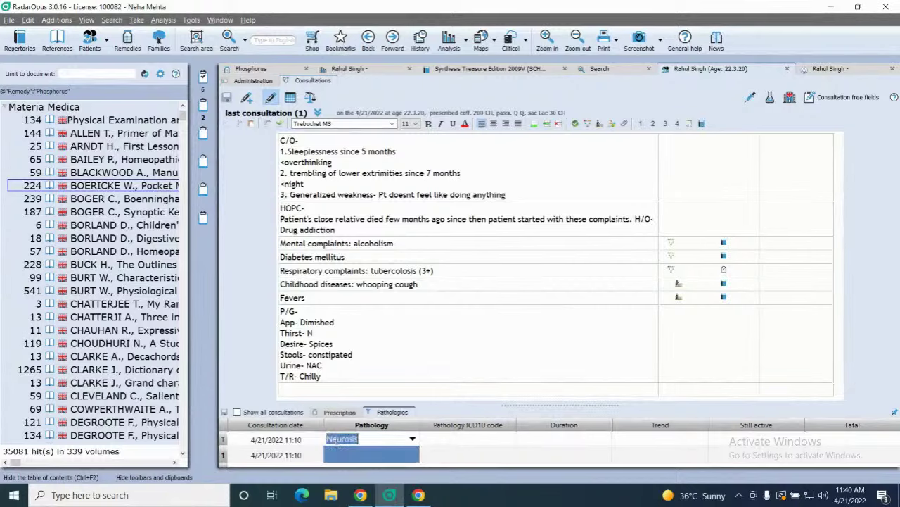
{"action": "key", "text": "Down"}
{"action": "key", "text": "Down"}
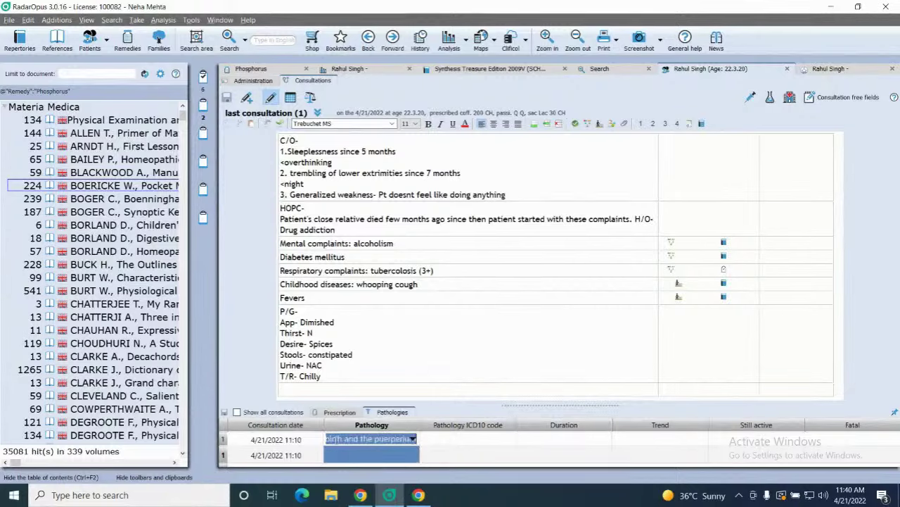
{"action": "type", "text": "Anxie"}
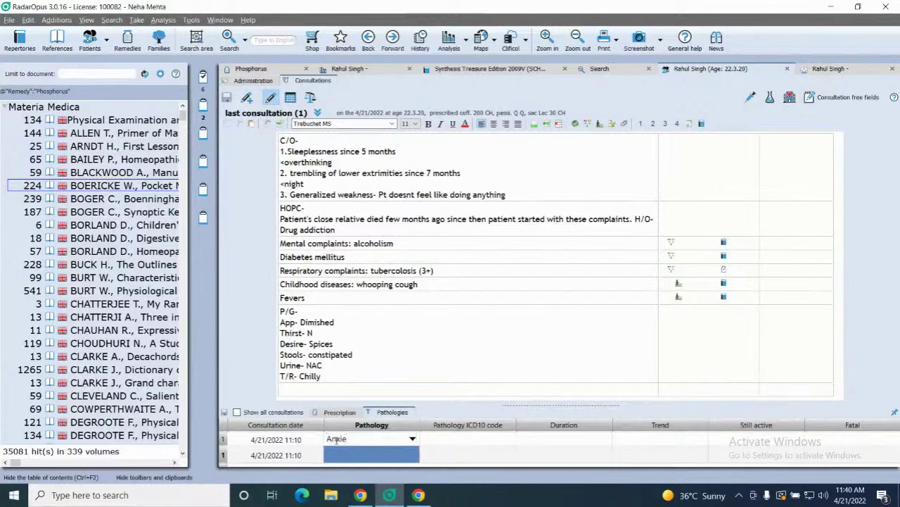
{"action": "type", "text": "ty n"}
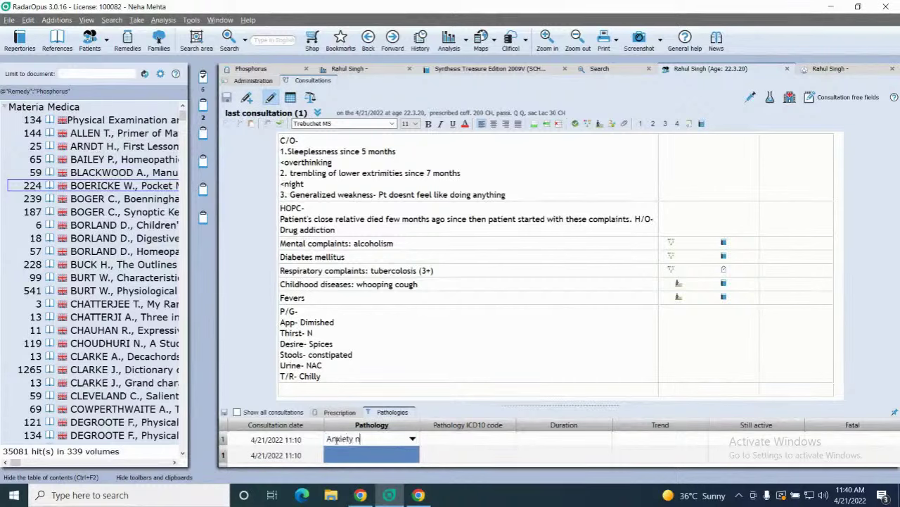
{"action": "type", "text": "u"}
{"action": "key", "text": "BackSpace"}
{"action": "key", "text": "BackSpace"}
{"action": "key", "text": "BackSpace"}
{"action": "key", "text": "BackSpace"}
{"action": "key", "text": "BackSpace"}
{"action": "key", "text": "BackSpace"}
{"action": "key", "text": "BackSpace"}
{"action": "key", "text": "BackSpace"}
{"action": "key", "text": "BackSpace"}
{"action": "key", "text": "BackSpace"}
Step: Set the first pathology of the consultation to "Nurosis" and save the entry
{"action": "type", "text": "Nu"}
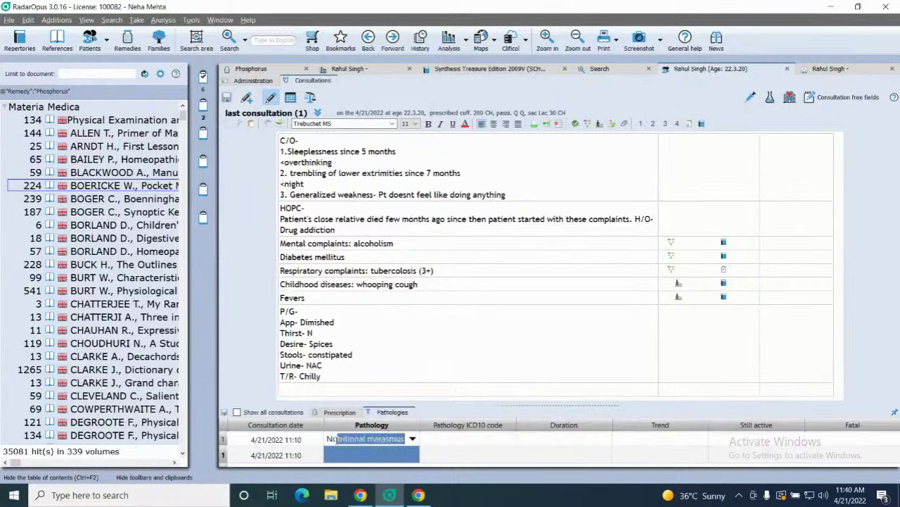
{"action": "type", "text": "rosis"}
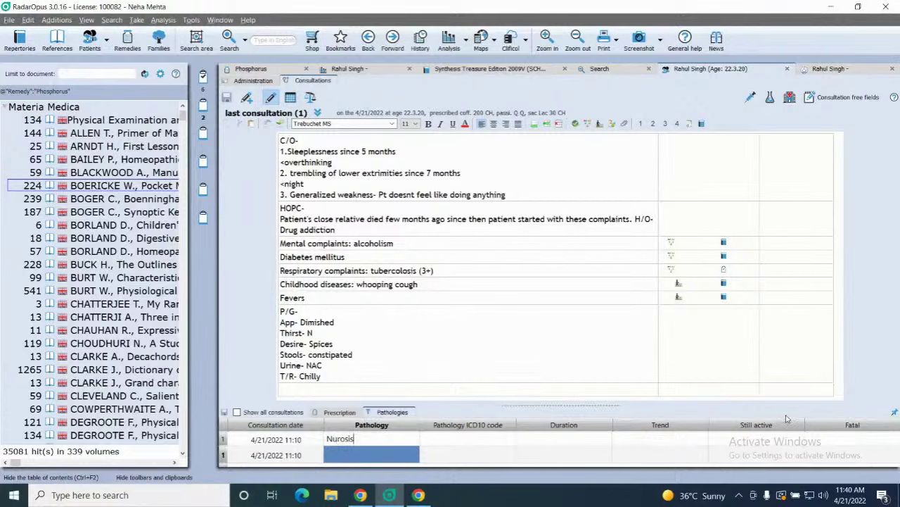
{"action": "key", "text": "Return"}
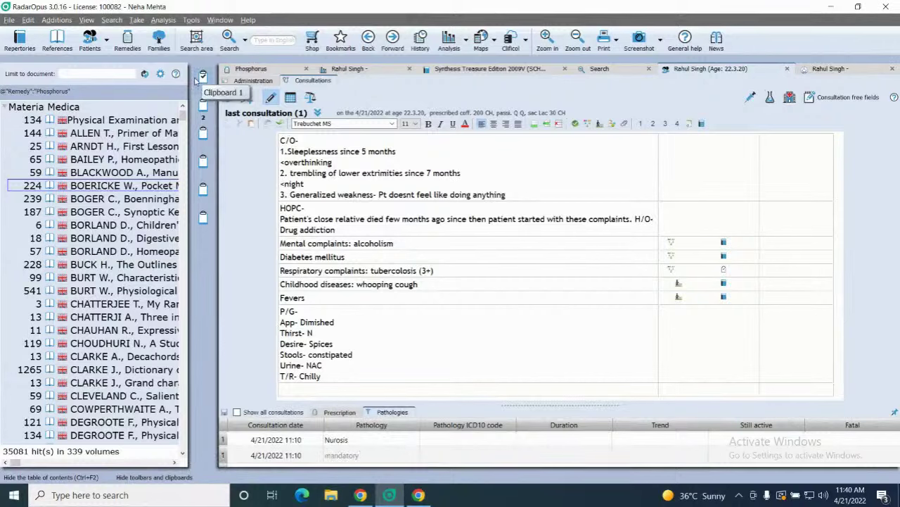
Step: Show the patient list and return to the Vithoulkas Expert System analysis of clipboard 1
{"action": "left_click", "coordinate": [89, 40]}
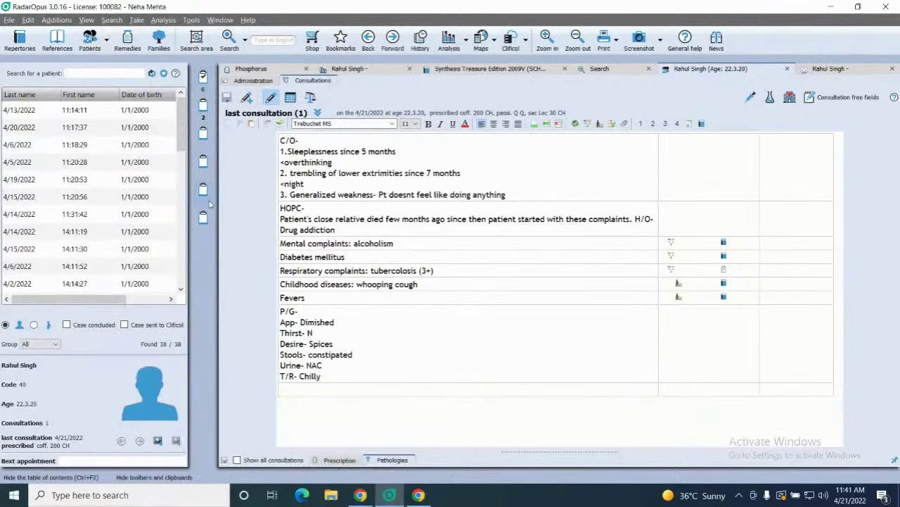
{"action": "left_click", "coordinate": [204, 77]}
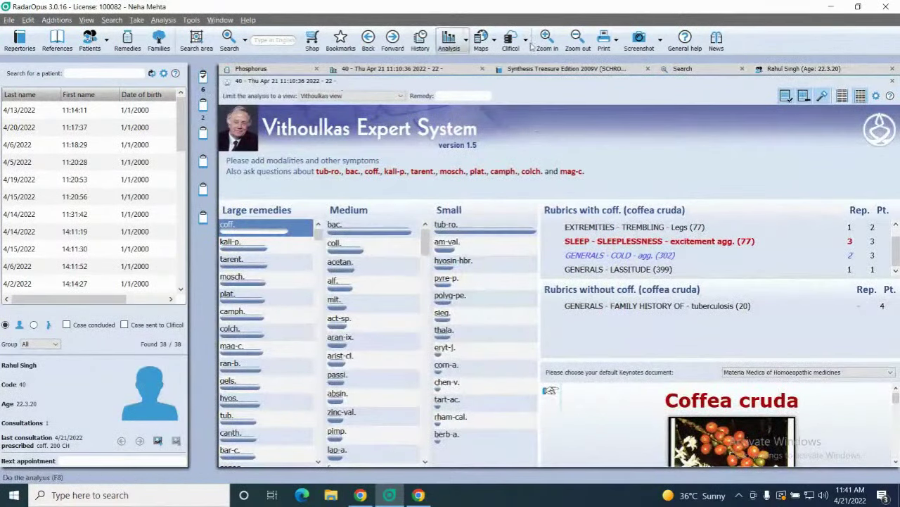
Step: Try to save the current analysis to the existing patient, declining the automatic creation of a new consultation
{"action": "left_click", "coordinate": [465, 31]}
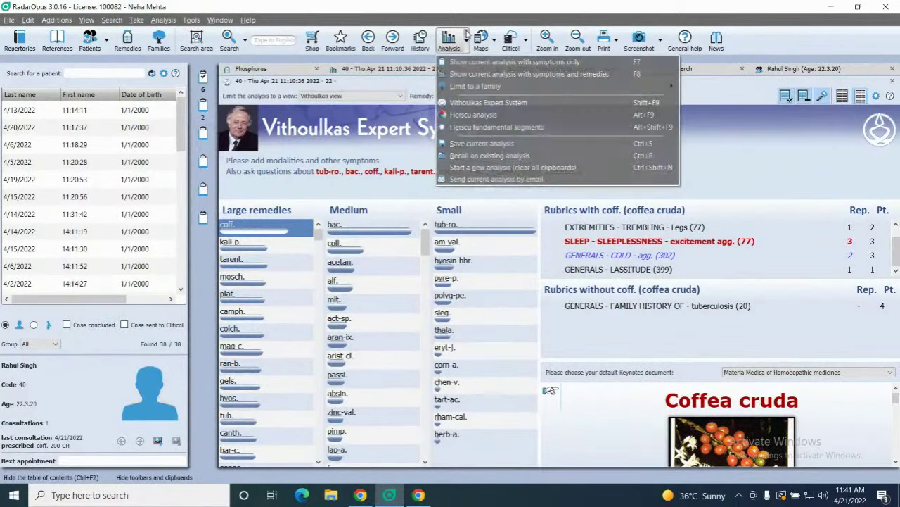
{"action": "left_click", "coordinate": [481, 144]}
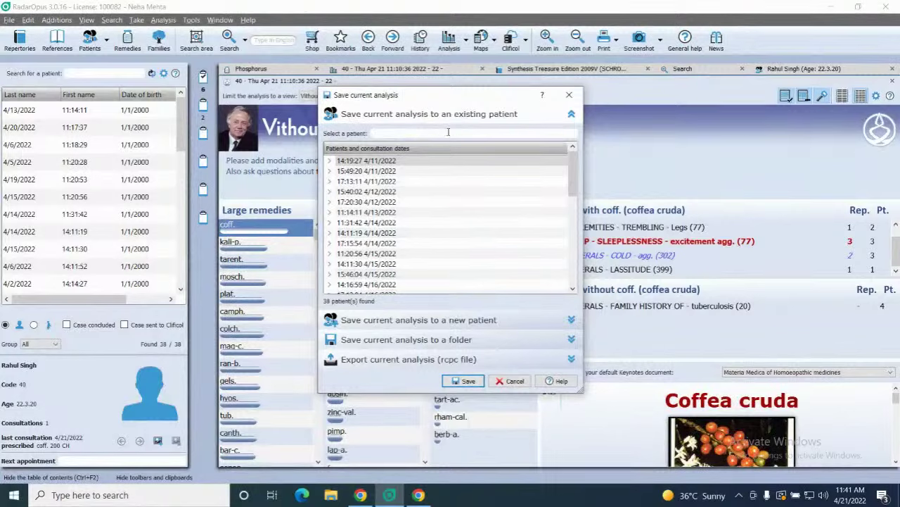
{"action": "type", "text": "rahu"}
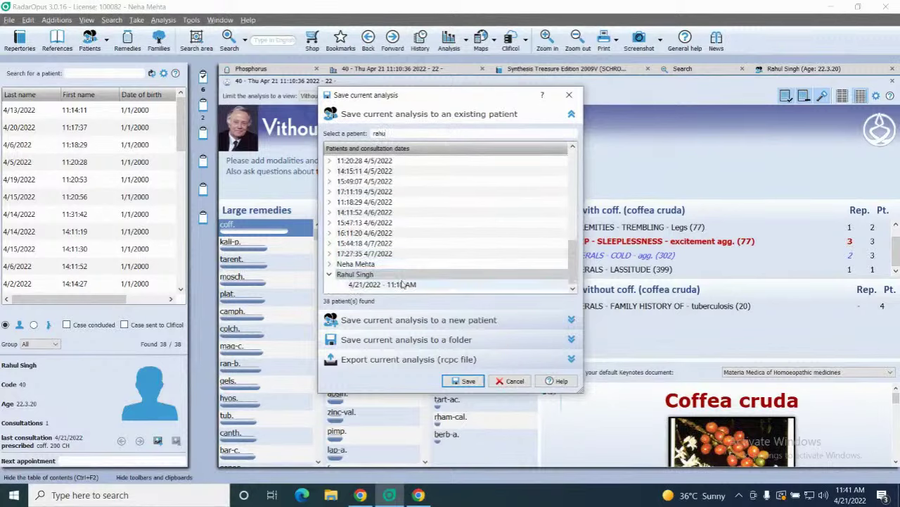
{"action": "left_click", "coordinate": [467, 384]}
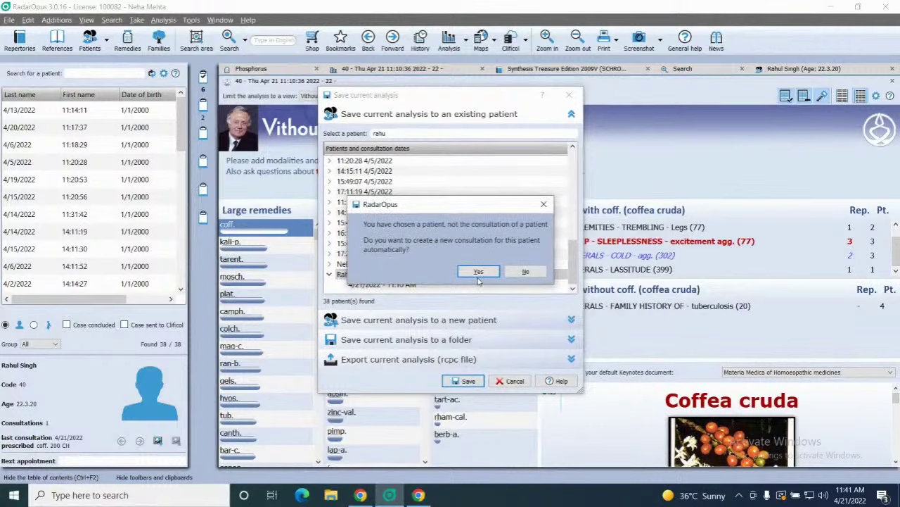
{"action": "left_click", "coordinate": [520, 273]}
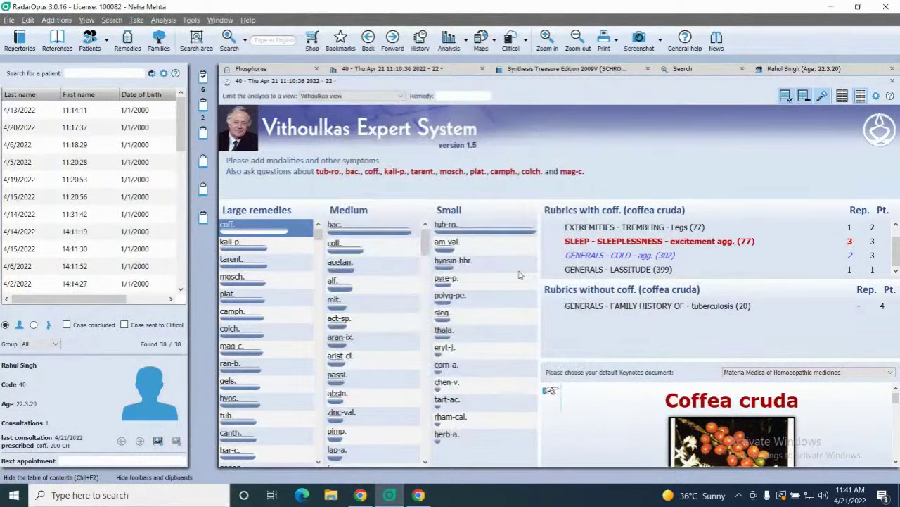
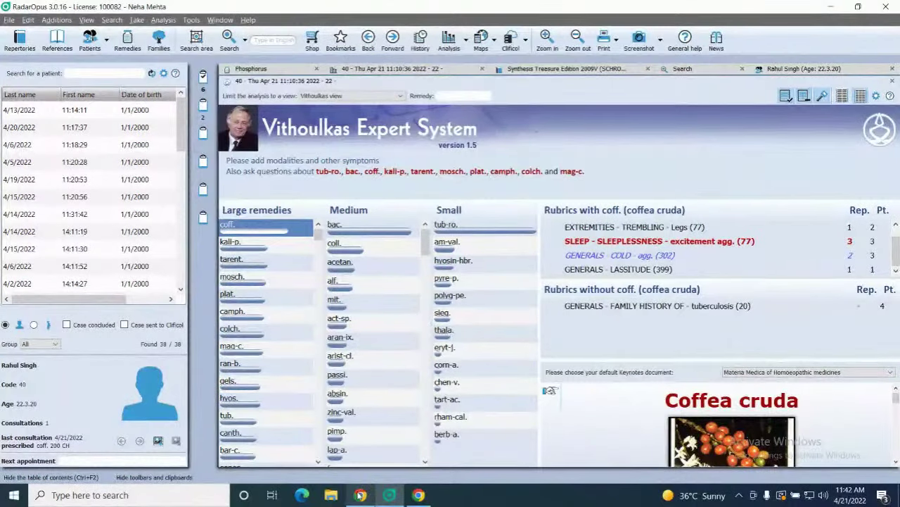
Step: Switch to the WebinarJam live broadcast in Chrome and look at the attendees' chat
{"action": "mouse_move", "coordinate": [360, 495]}
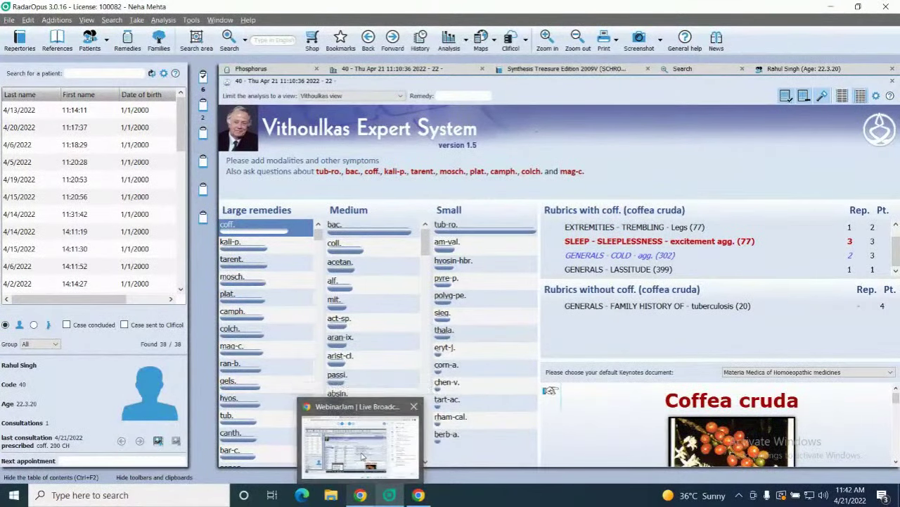
{"action": "left_click", "coordinate": [361, 456]}
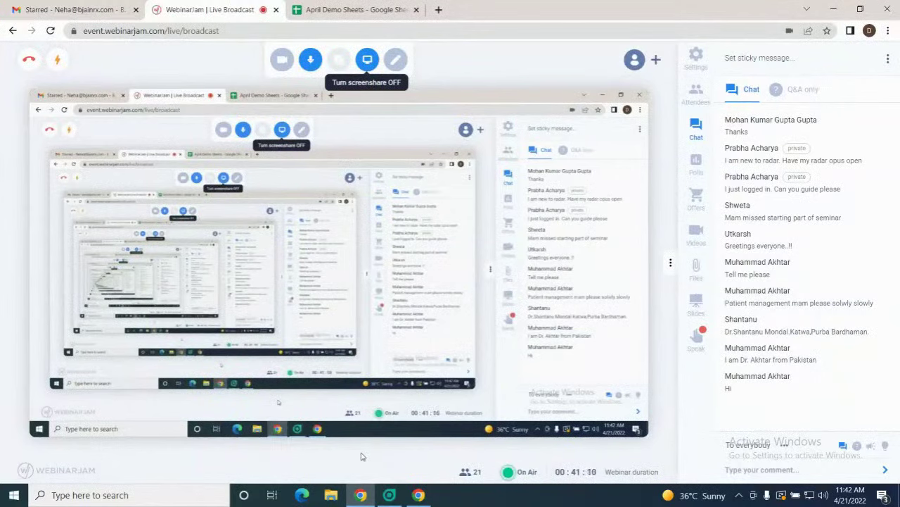
{"action": "mouse_move", "coordinate": [424, 431]}
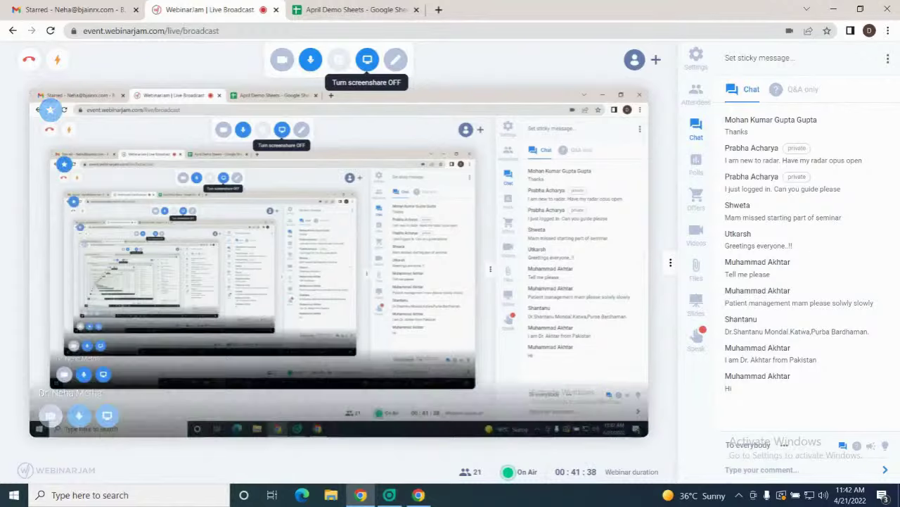
Step: Return to RadarOpus, find the existing patient by first name, close the old file, and reopen it recalling the patient's last analysis
{"action": "left_click", "coordinate": [389, 496]}
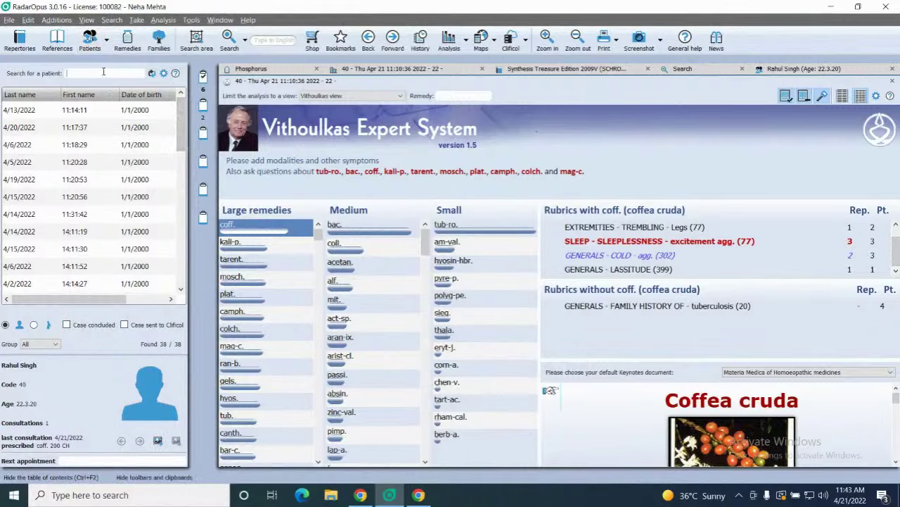
{"action": "type", "text": "rahu"}
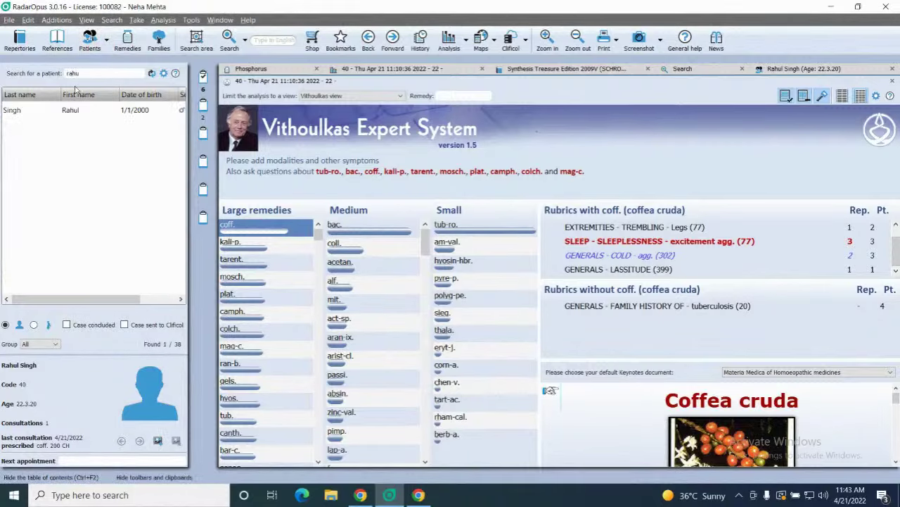
{"action": "left_click", "coordinate": [71, 114]}
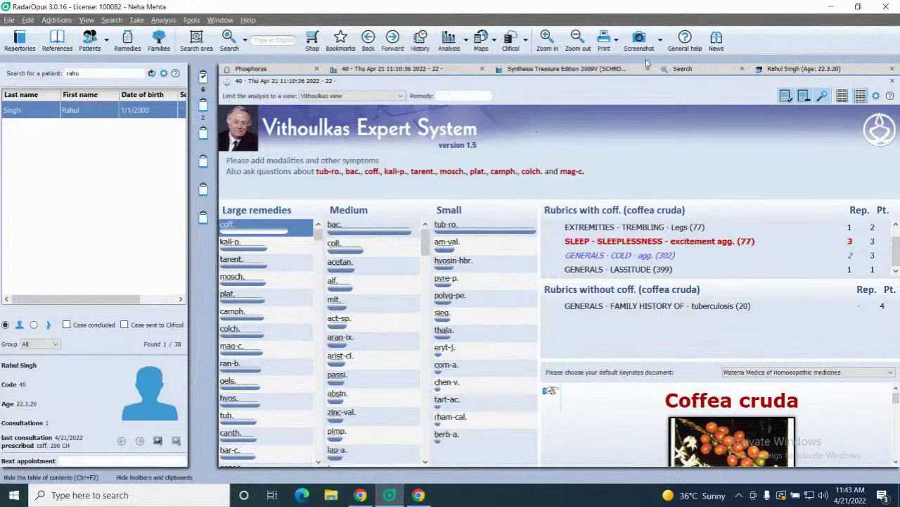
{"action": "left_click", "coordinate": [892, 69]}
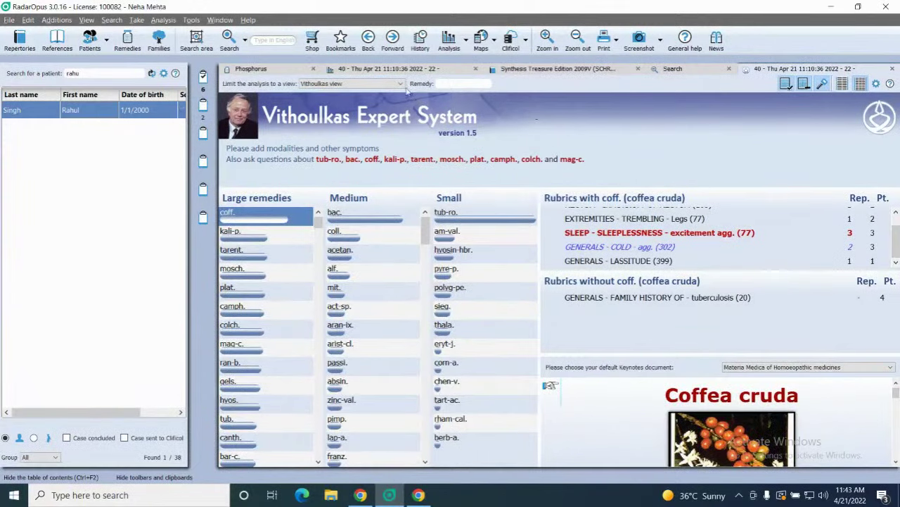
{"action": "left_click", "coordinate": [144, 109]}
{"action": "double_click", "coordinate": [144, 109]}
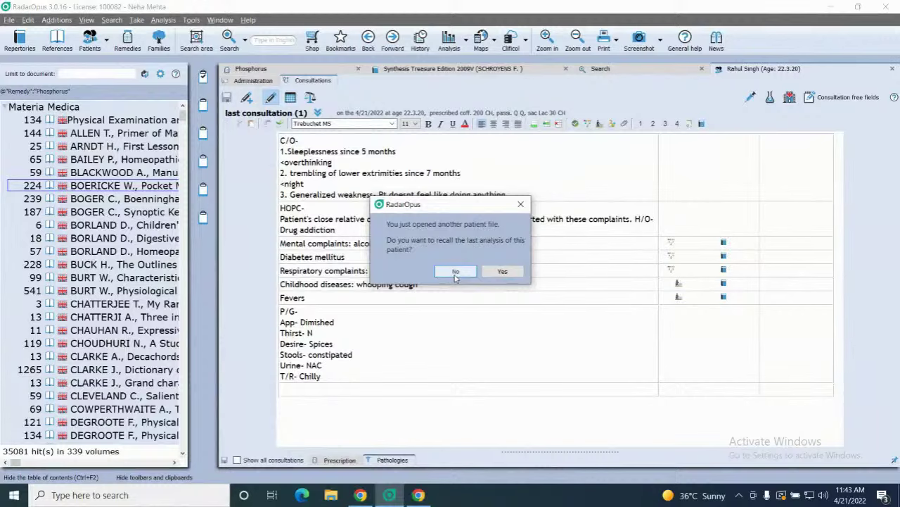
{"action": "left_click", "coordinate": [501, 270]}
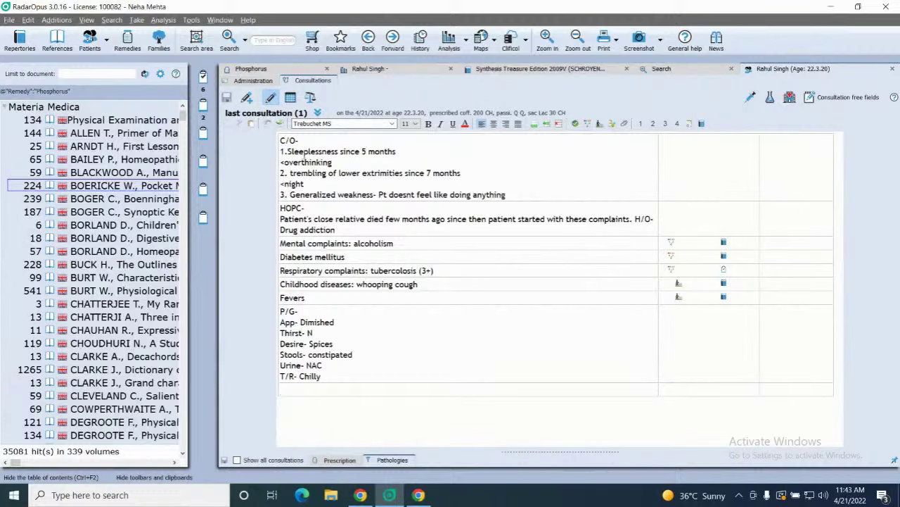
Step: Start a new consultation for the patient and record "Slepplessness better by 30%" as its first line
{"action": "left_click", "coordinate": [248, 98]}
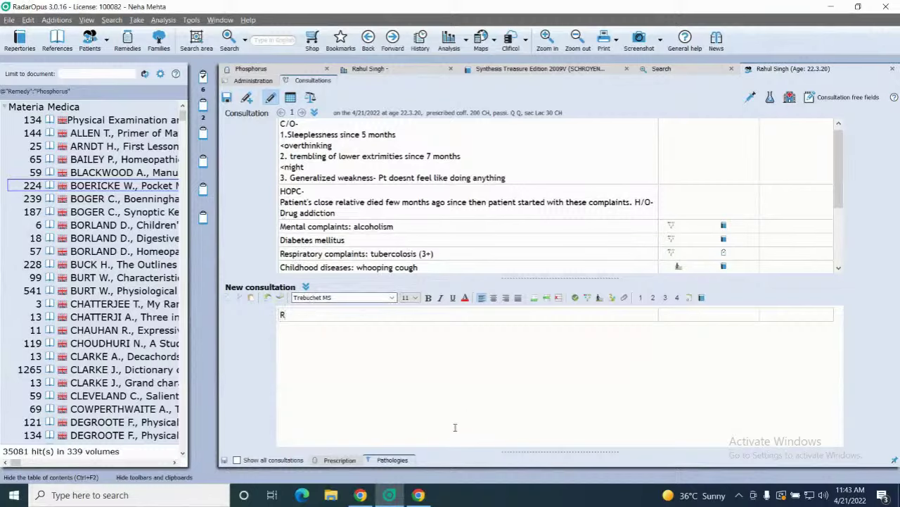
{"action": "key", "text": "BackSpace"}
{"action": "type", "text": "Slepplessness bettle"}
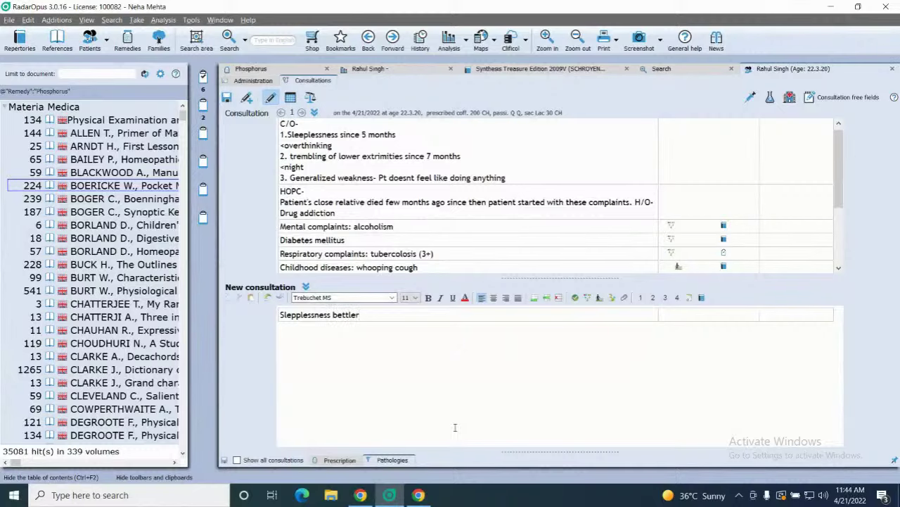
{"action": "type", "text": "r"}
{"action": "key", "text": "BackSpace"}
{"action": "key", "text": "BackSpace"}
{"action": "key", "text": "BackSpace"}
{"action": "type", "text": "er by 30%"}
{"action": "key", "text": "Return"}
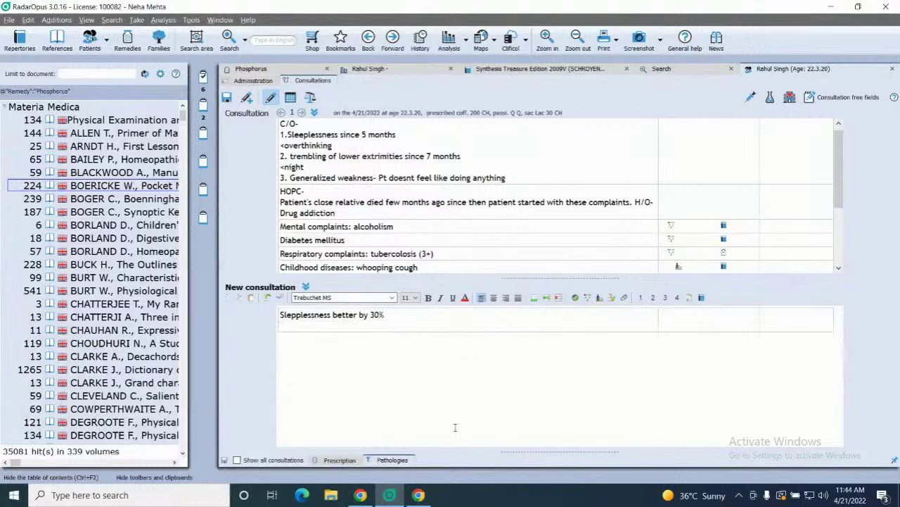
Step: Add the follow-up lines "Trembling better", "More energetic" and "P/G- N" to the new consultation
{"action": "type", "text": "Trembling better"}
{"action": "key", "text": "Return"}
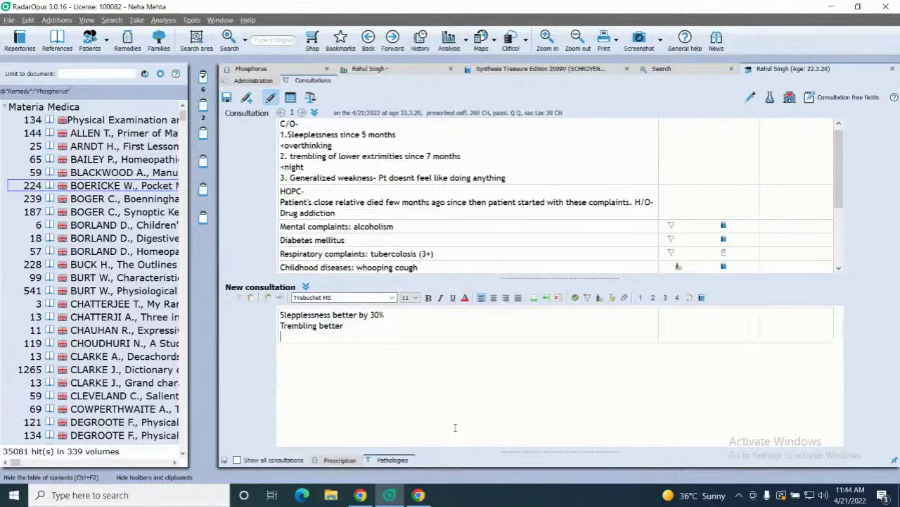
{"action": "type", "text": "More energetic"}
{"action": "key", "text": "Return"}
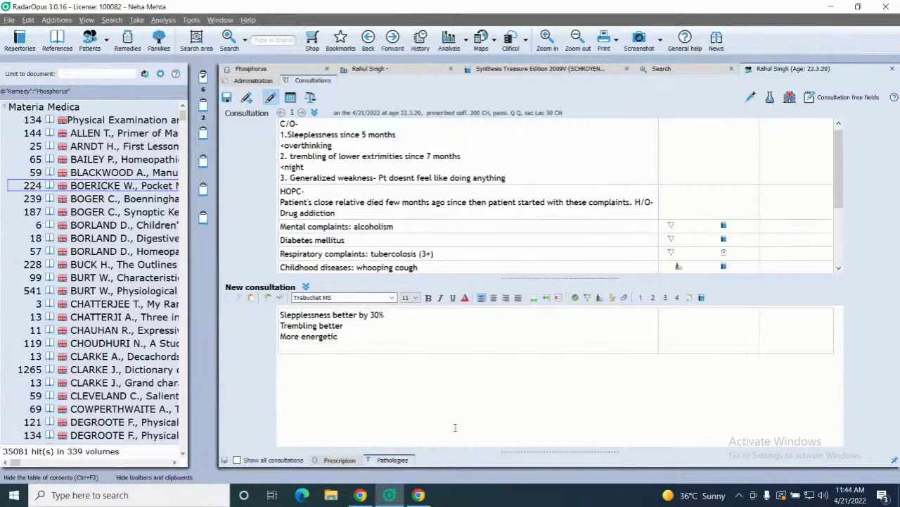
{"action": "type", "text": "P?G-"}
{"action": "key", "text": "BackSpace"}
{"action": "key", "text": "BackSpace"}
{"action": "type", "text": "?"}
{"action": "type", "text": "/"}
{"action": "type", "text": " N"}
Step: Prescribe sac Lac in potency 30, scale CH, with posology "BD/7 days" for the second consultation
{"action": "left_click", "coordinate": [328, 464]}
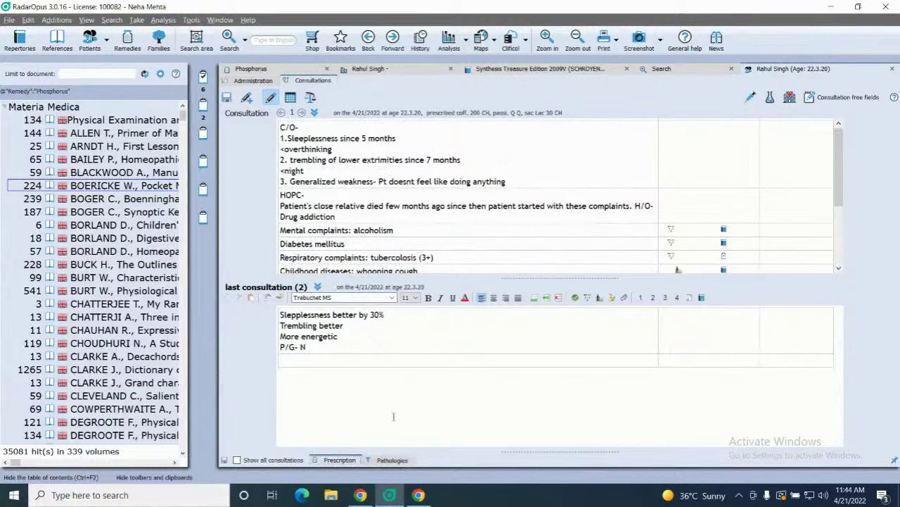
{"action": "left_click", "coordinate": [340, 460]}
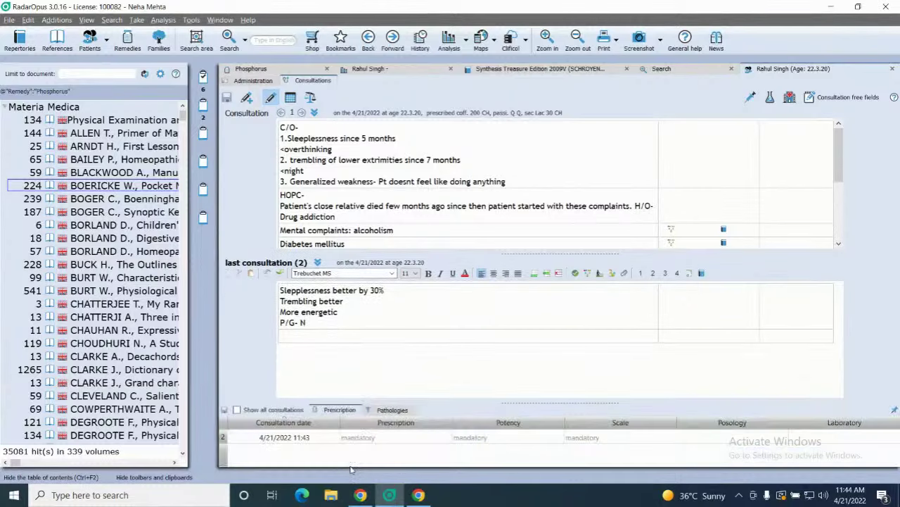
{"action": "left_click", "coordinate": [369, 437]}
{"action": "type", "text": "sac Lac"}
{"action": "left_click", "coordinate": [474, 437]}
{"action": "type", "text": "30"}
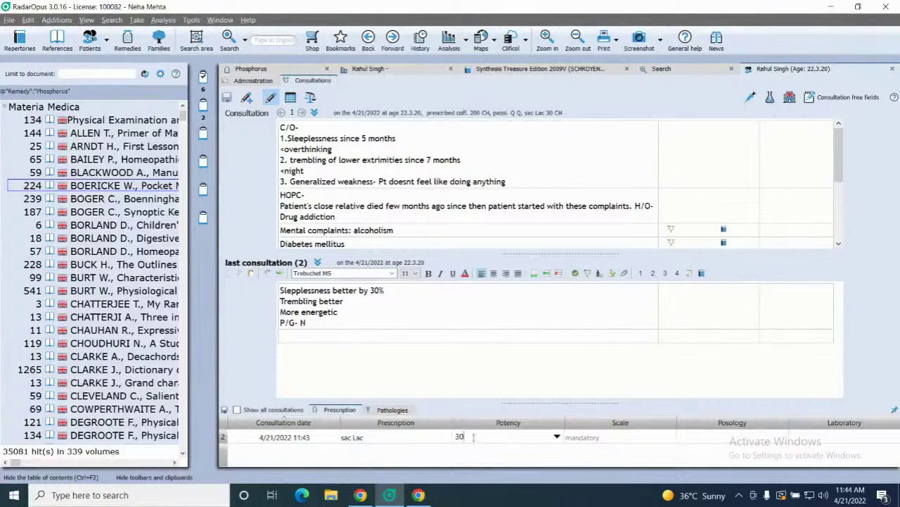
{"action": "left_click", "coordinate": [585, 442]}
{"action": "type", "text": "CH"}
{"action": "left_click", "coordinate": [698, 438]}
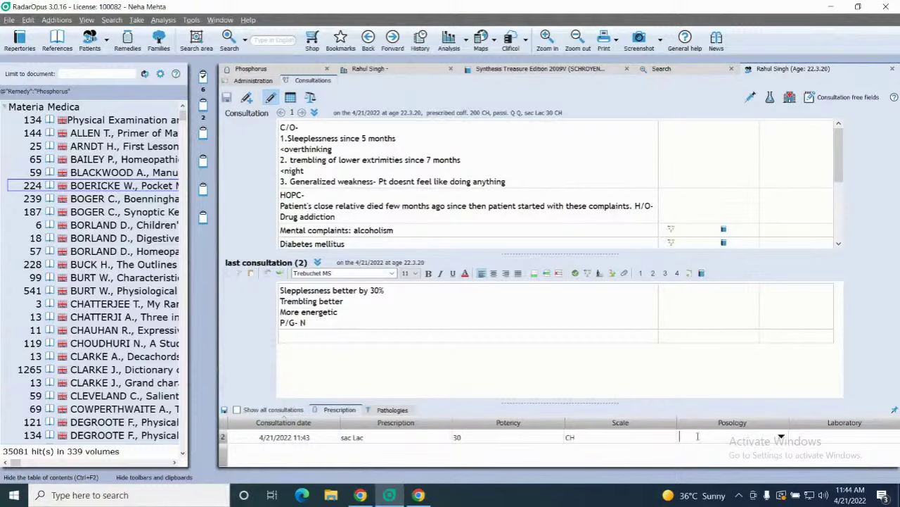
{"action": "type", "text": "BD/7 days"}
{"action": "key", "text": "Return"}
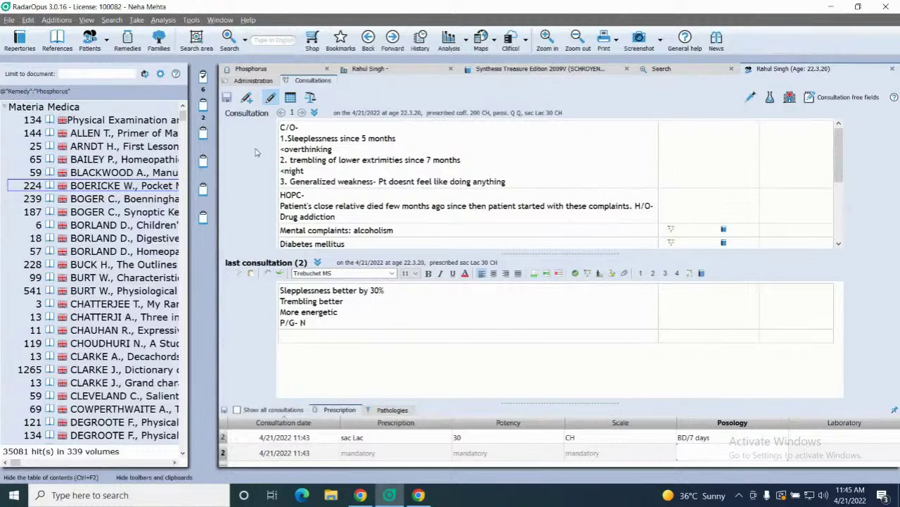
Step: Create a new human patient case, going first to its administrative window
{"action": "left_click", "coordinate": [108, 44]}
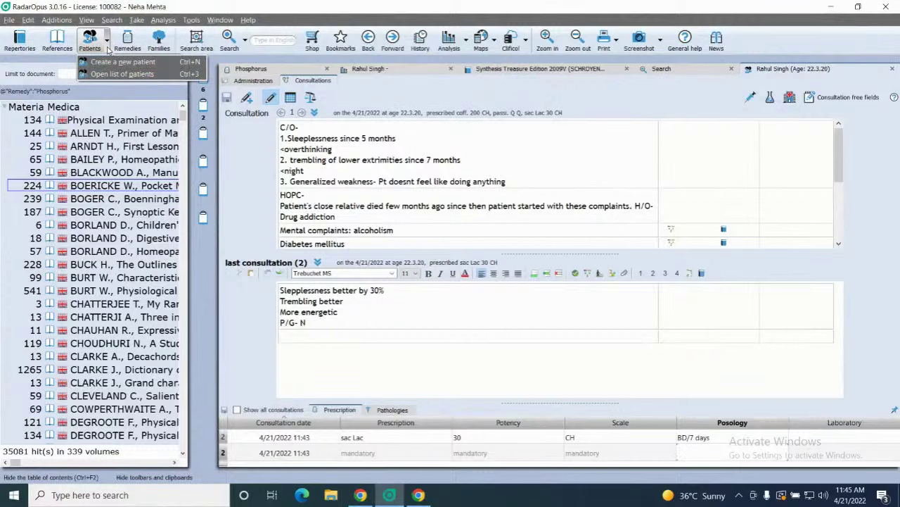
{"action": "left_click", "coordinate": [113, 62]}
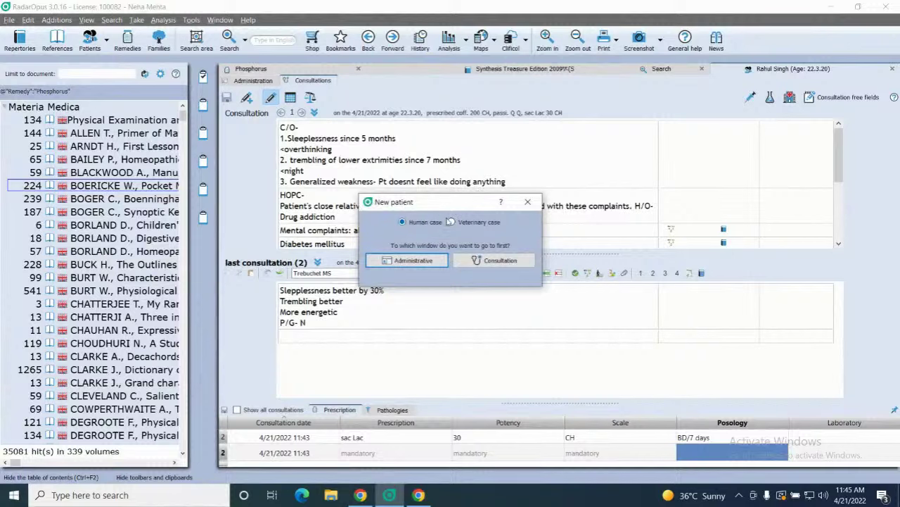
{"action": "left_click", "coordinate": [414, 261]}
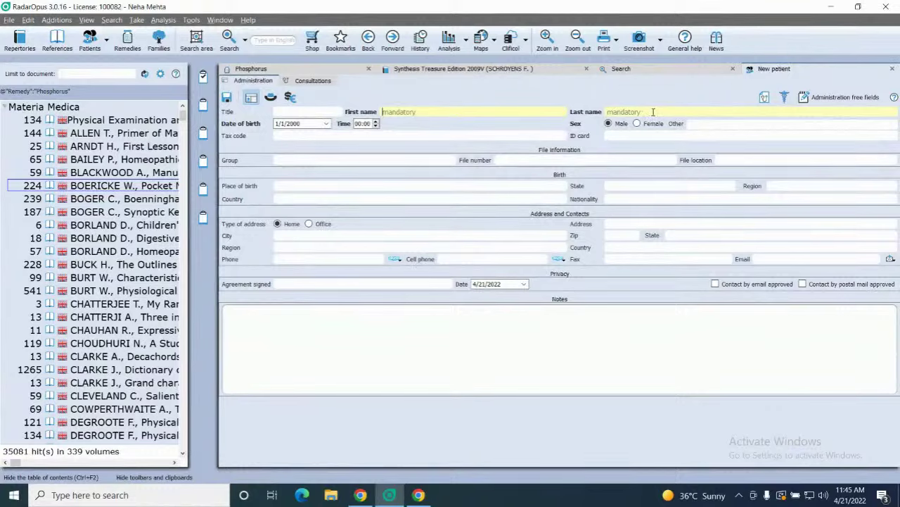
Step: Show the patient list and clear its search filter so that all patients are listed
{"action": "left_click", "coordinate": [90, 38]}
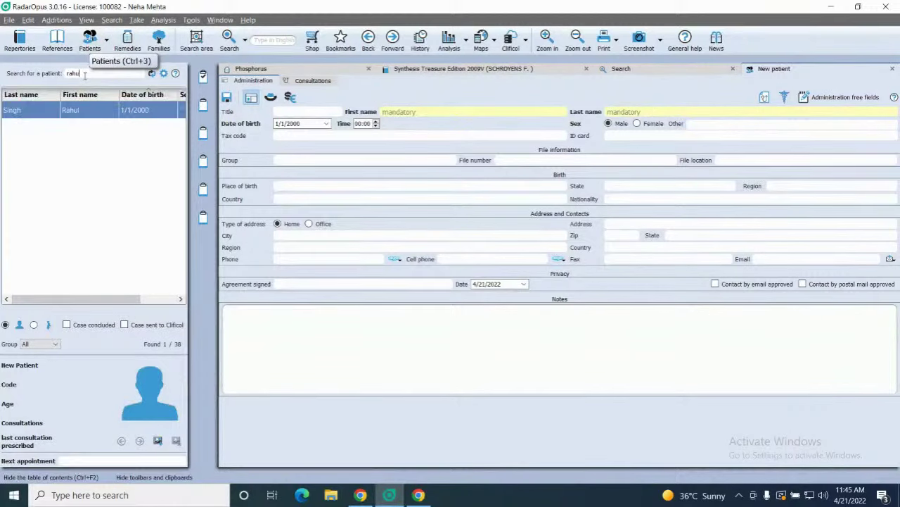
{"action": "key", "text": "BackSpace"}
{"action": "key", "text": "BackSpace"}
{"action": "key", "text": "BackSpace"}
{"action": "key", "text": "BackSpace"}
{"action": "key", "text": "BackSpace"}
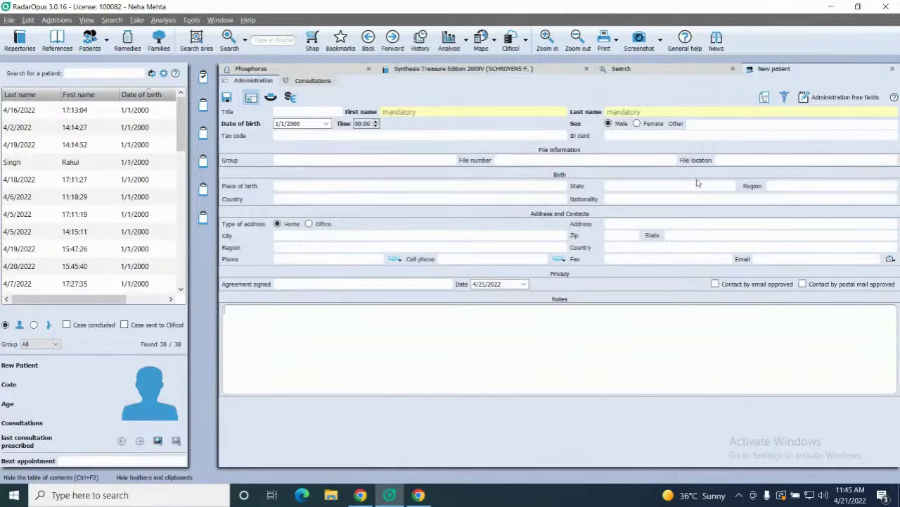
Step: View the new patient's certifications and save the administration free fields with "Balance amount- Rs 300" in the first one
{"action": "left_click", "coordinate": [765, 99]}
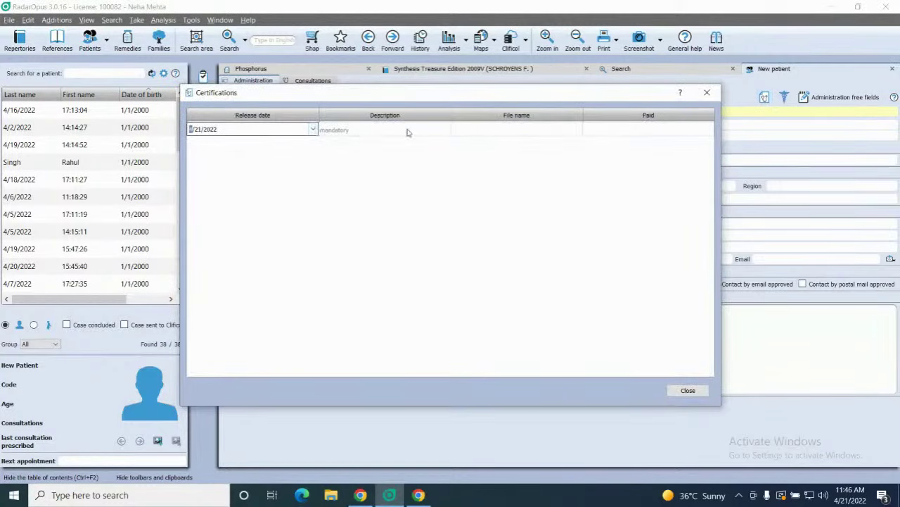
{"action": "left_click", "coordinate": [707, 92]}
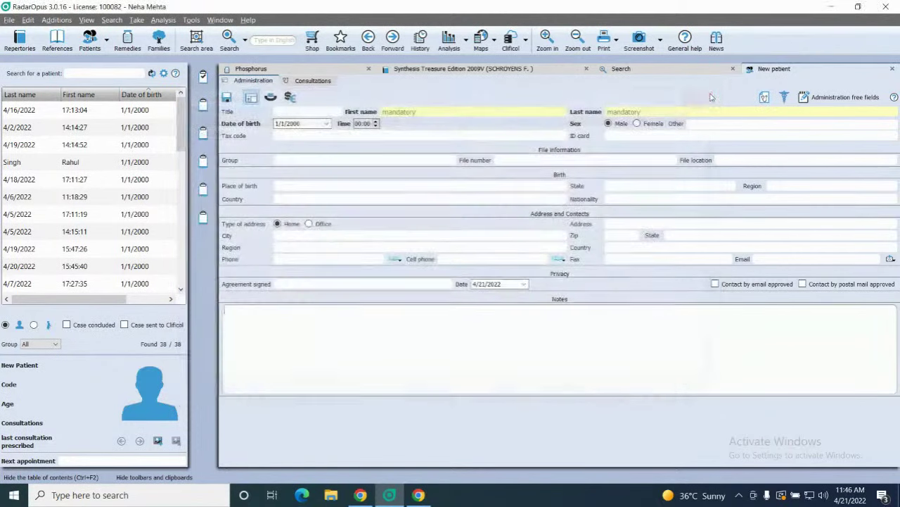
{"action": "left_click", "coordinate": [821, 100]}
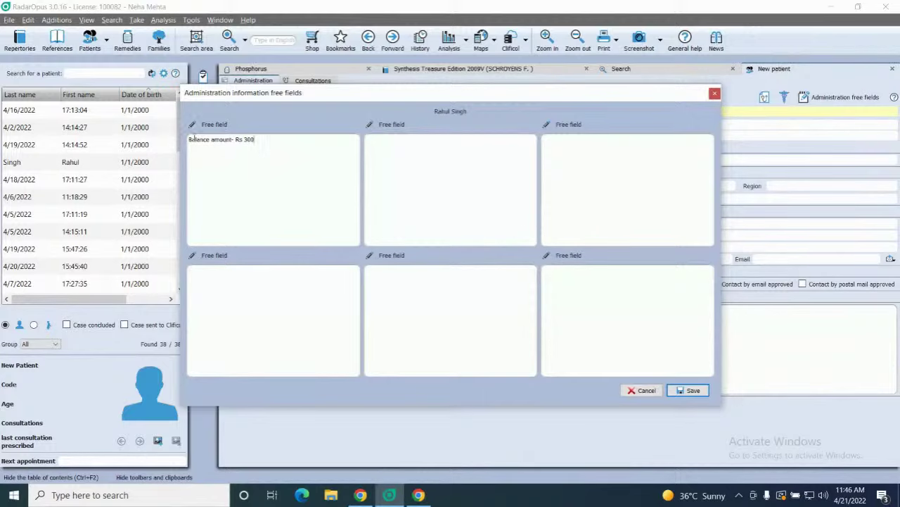
{"action": "left_click", "coordinate": [692, 392]}
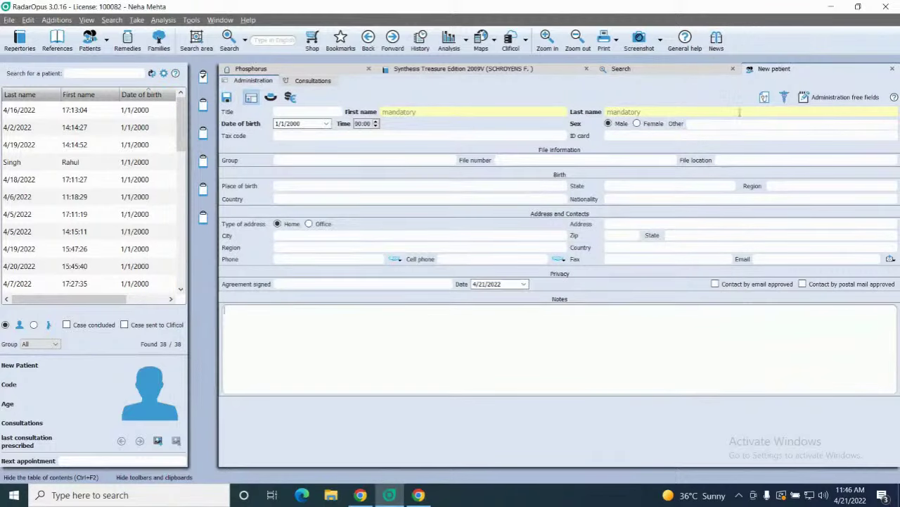
Step: Look through the patient's family and personal information page and its private checklist without changing anything
{"action": "left_click", "coordinate": [270, 98]}
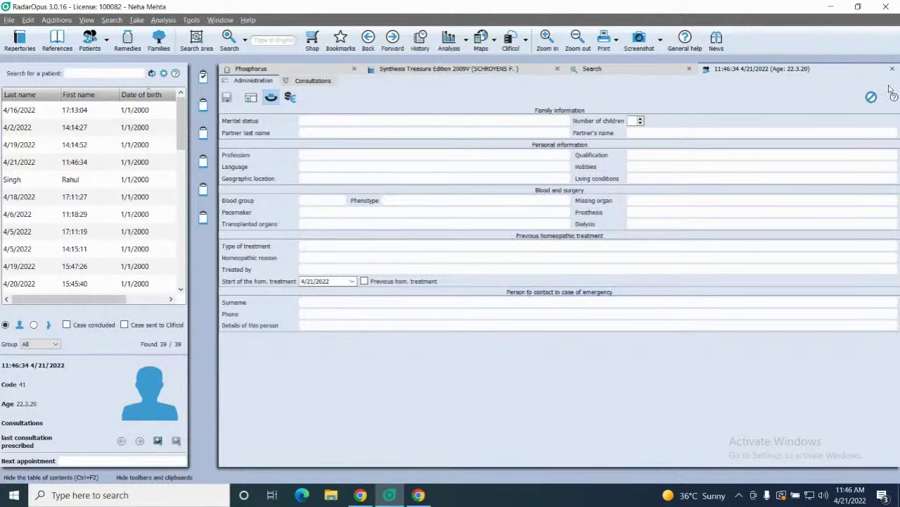
{"action": "left_click", "coordinate": [872, 101]}
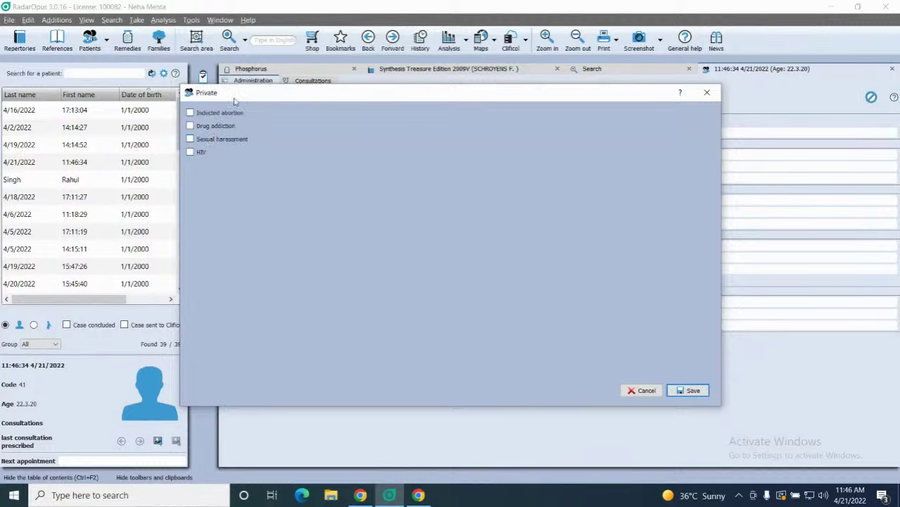
{"action": "left_click", "coordinate": [707, 92]}
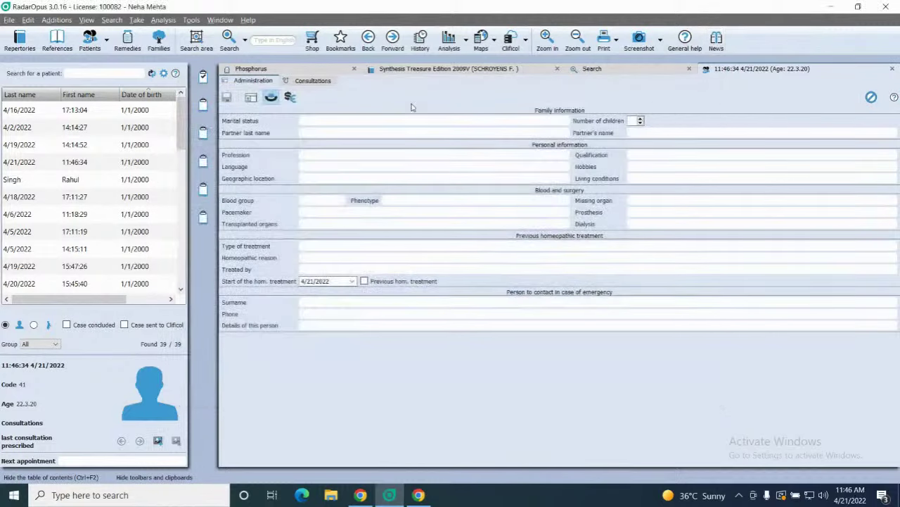
Step: View the patient's invoicing page and examine the form for creating an invoice, leaving it without saving
{"action": "left_click", "coordinate": [290, 98]}
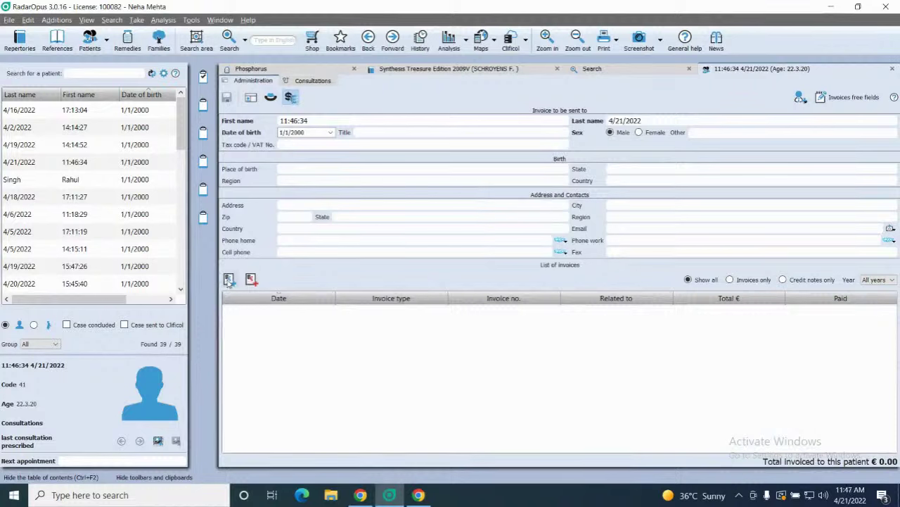
{"action": "left_click", "coordinate": [228, 279]}
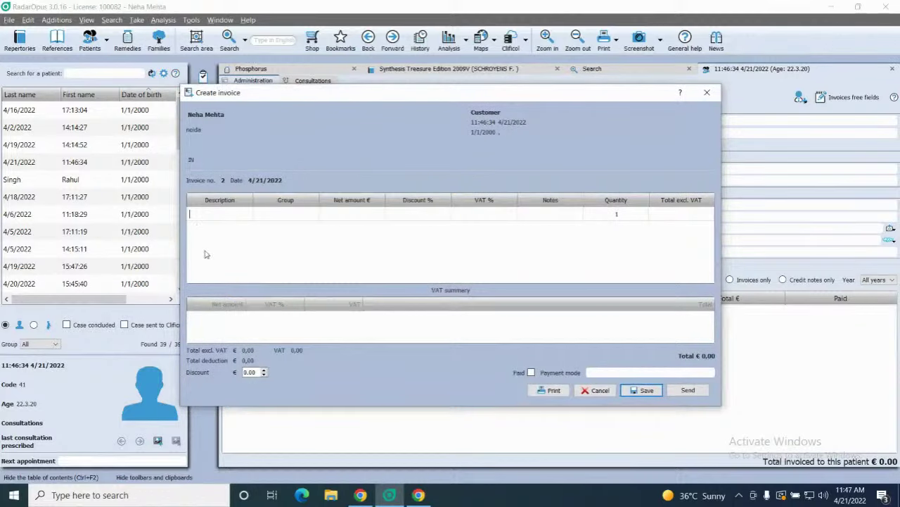
{"action": "left_click", "coordinate": [196, 219]}
{"action": "left_click", "coordinate": [707, 93]}
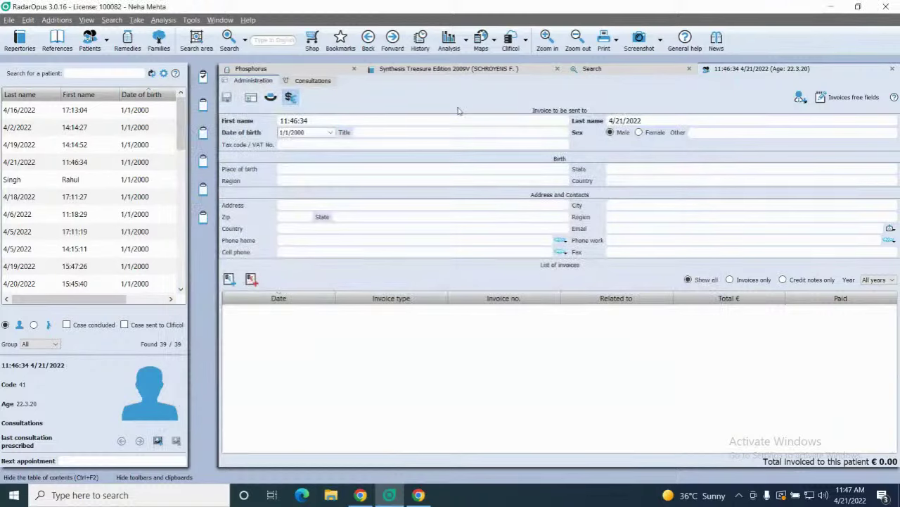
Step: Go to the new patient's consultation, add a row to the symptom table, and delete the current row again
{"action": "left_click", "coordinate": [307, 81]}
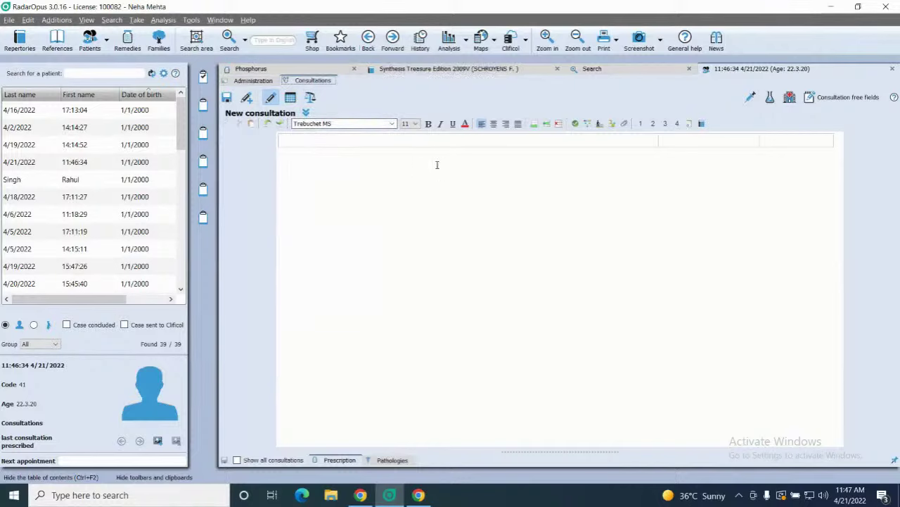
{"action": "left_click", "coordinate": [534, 126]}
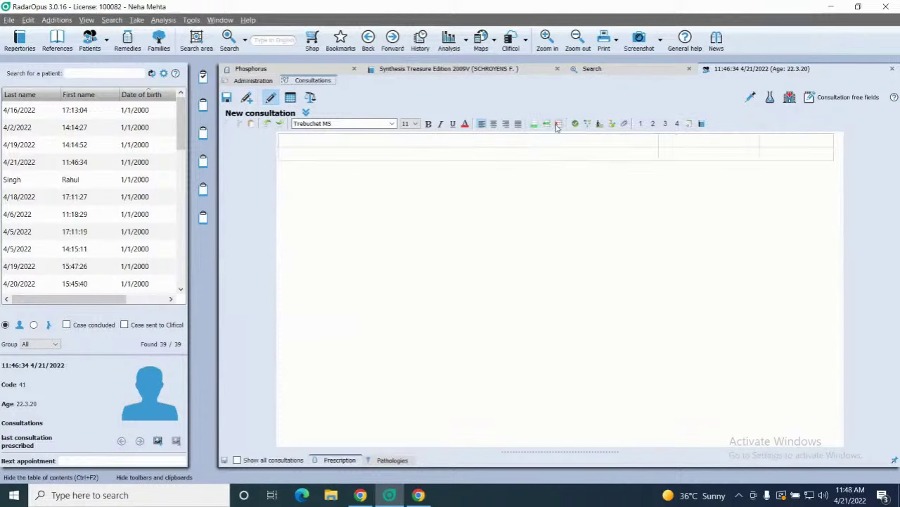
{"action": "left_click", "coordinate": [557, 126]}
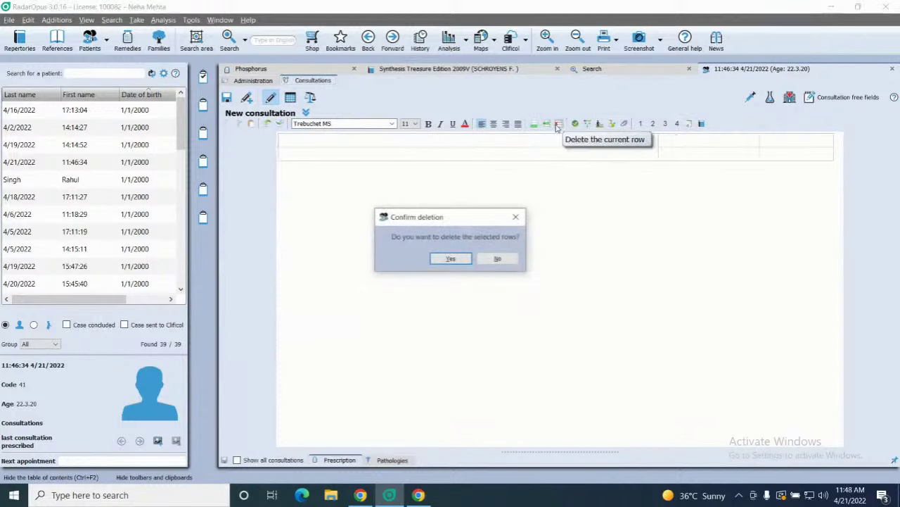
{"action": "left_click", "coordinate": [451, 256]}
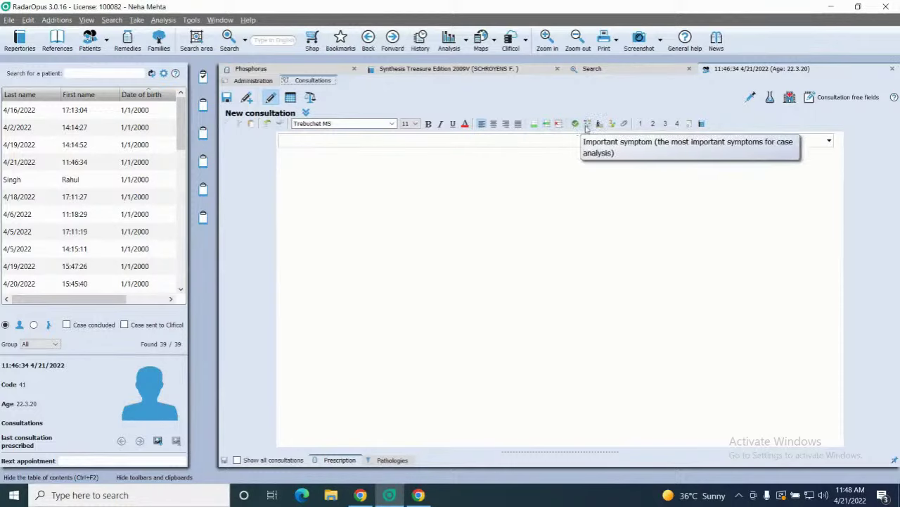
Step: View the file chooser for attaching a PDF to a symptom and the symptoms template, leaving both without adding anything
{"action": "left_click", "coordinate": [625, 124]}
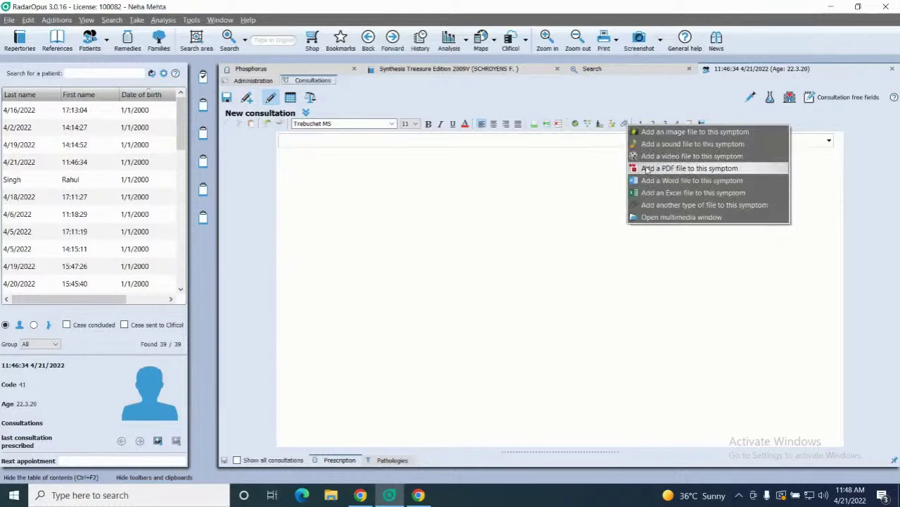
{"action": "left_click", "coordinate": [769, 172]}
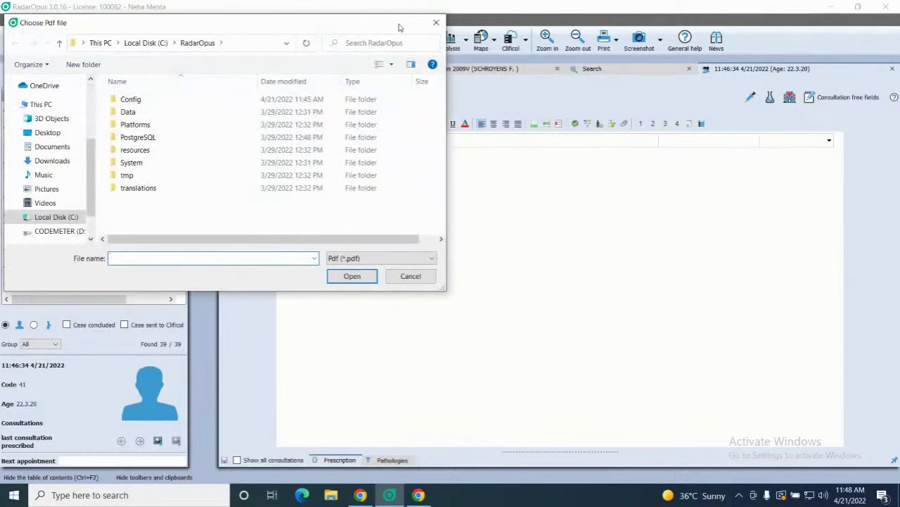
{"action": "left_click", "coordinate": [437, 23]}
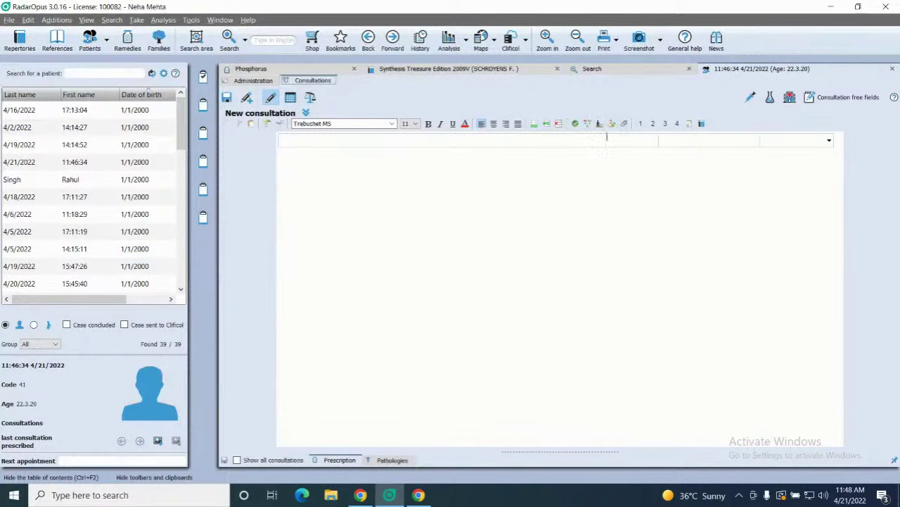
{"action": "left_click", "coordinate": [701, 124]}
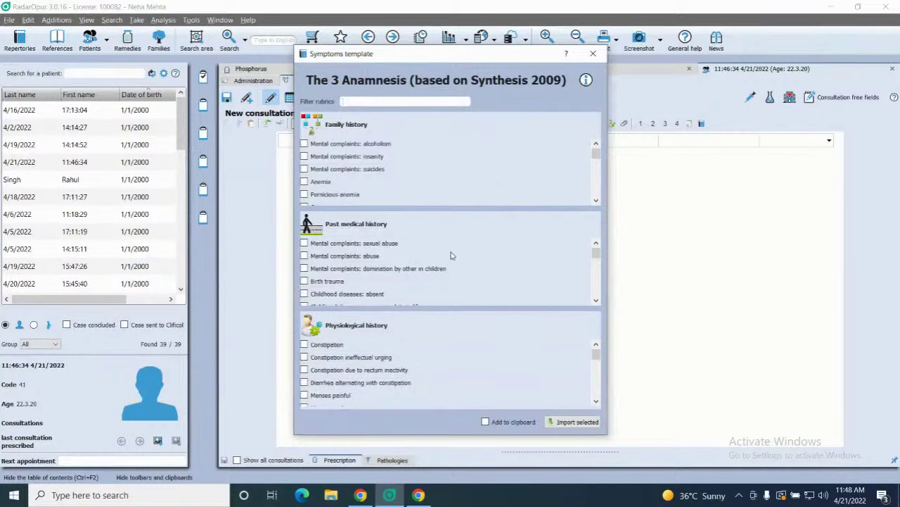
{"action": "left_click", "coordinate": [595, 54]}
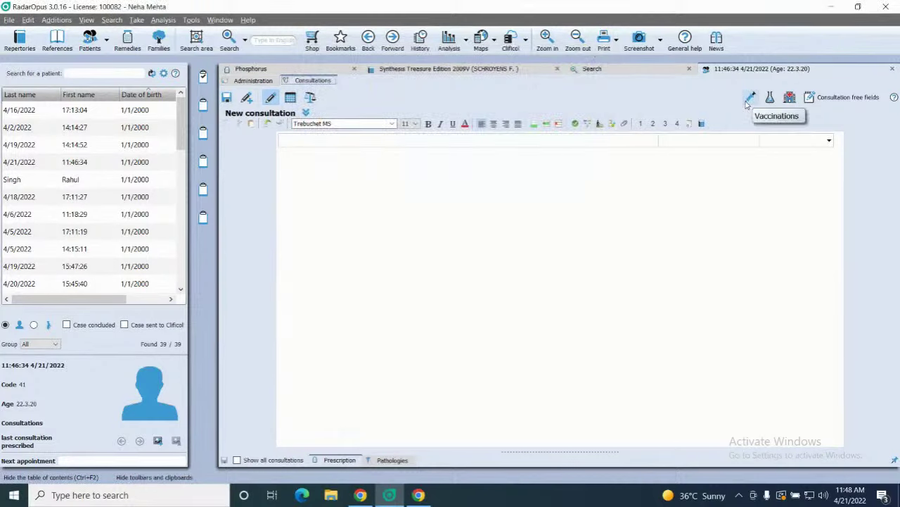
Step: View the forms for recording the patient's tests and hospitalizations, closing each without an entry
{"action": "left_click", "coordinate": [770, 99]}
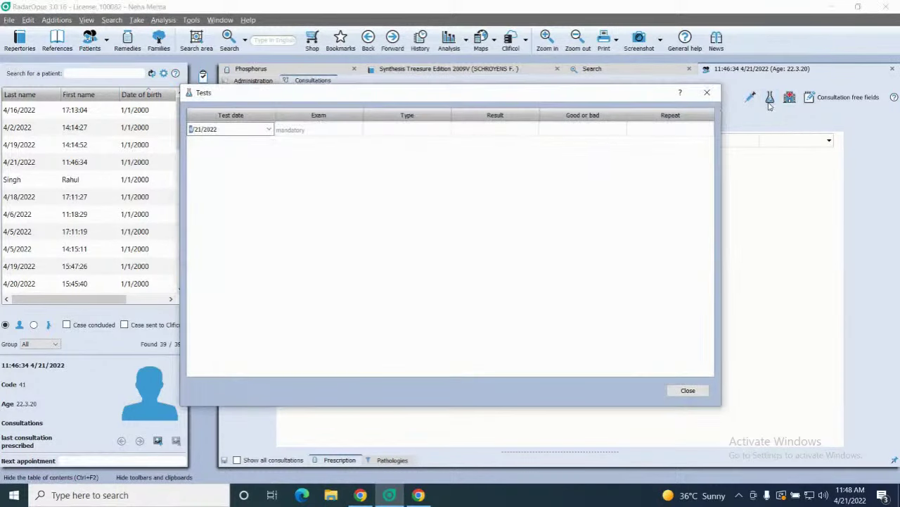
{"action": "left_click", "coordinate": [260, 128]}
{"action": "left_click", "coordinate": [707, 93]}
{"action": "left_click", "coordinate": [790, 97]}
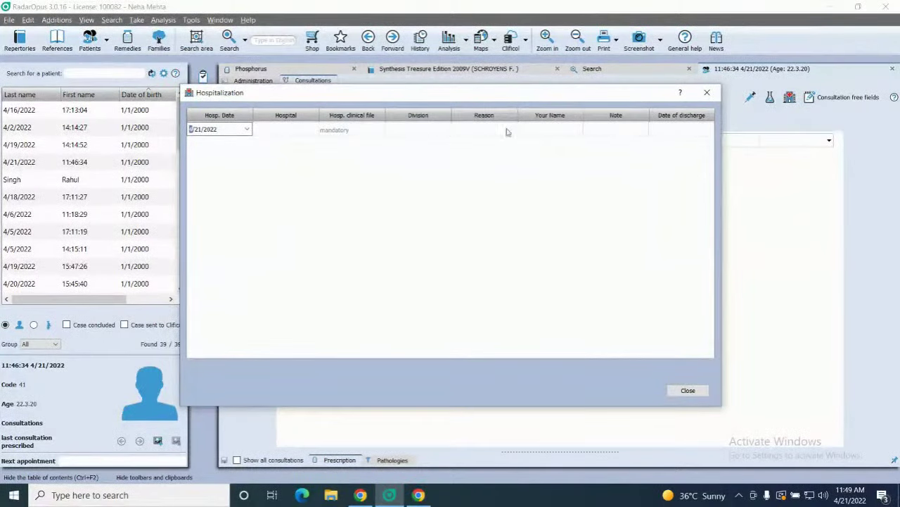
{"action": "left_click", "coordinate": [708, 96]}
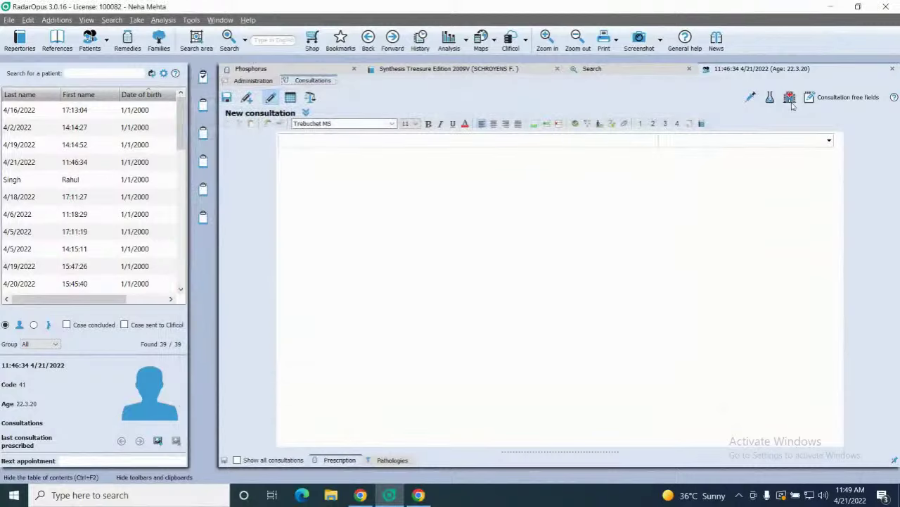
Step: Save the consultation free fields with "D/D", "Phos" and "Nux Vom" in the first one, and reopen them for review
{"action": "left_click", "coordinate": [811, 99]}
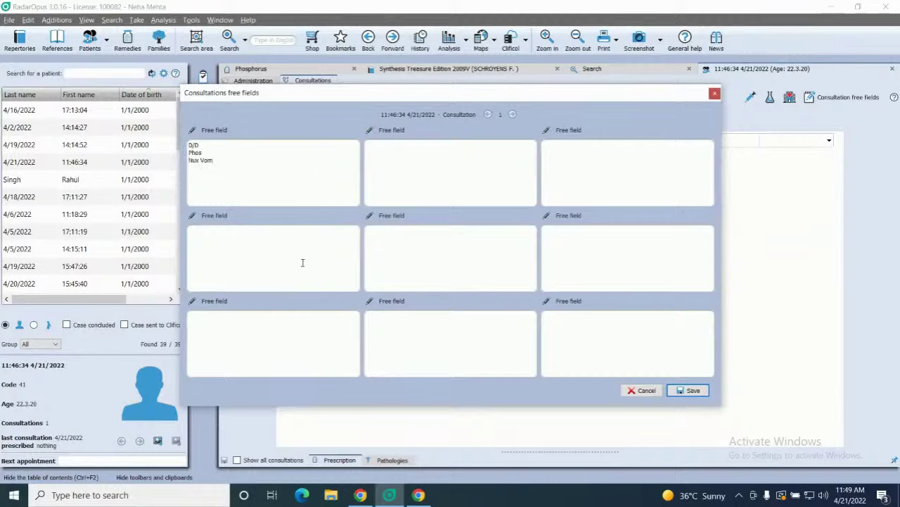
{"action": "left_click", "coordinate": [691, 389]}
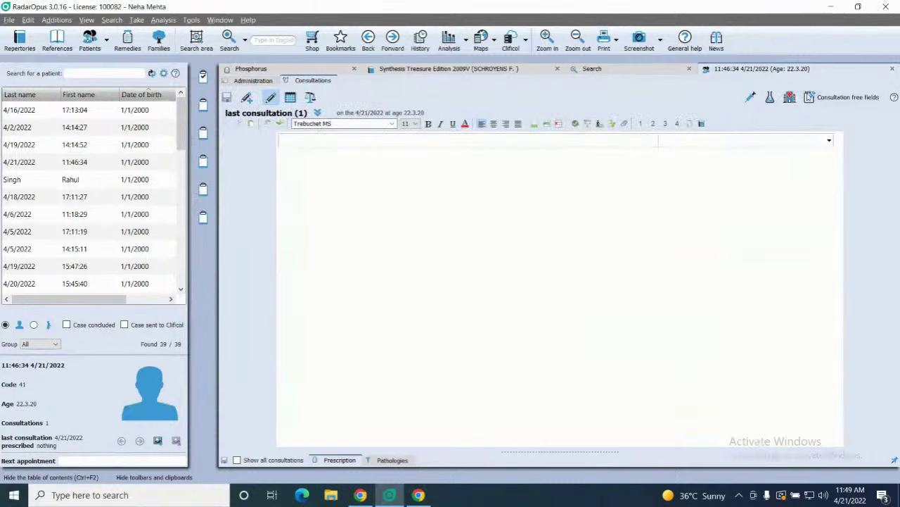
{"action": "left_click", "coordinate": [841, 97]}
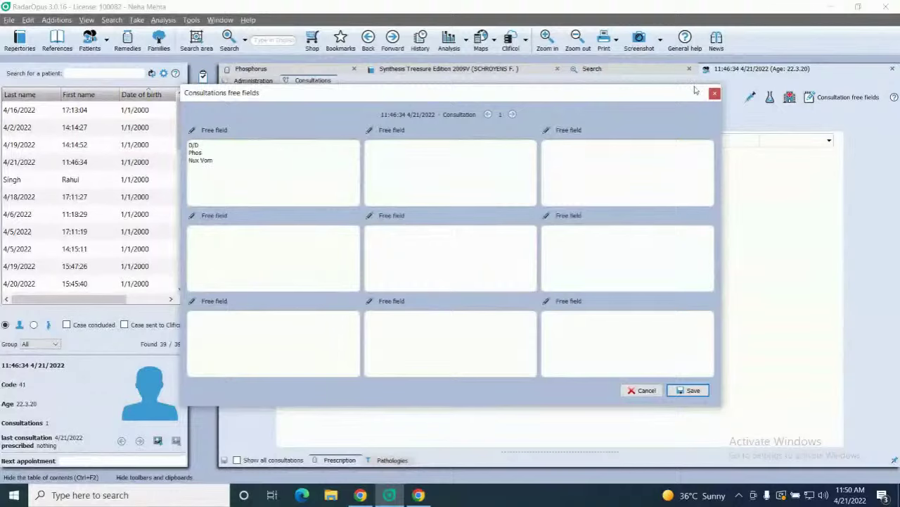
{"action": "left_click", "coordinate": [716, 94]}
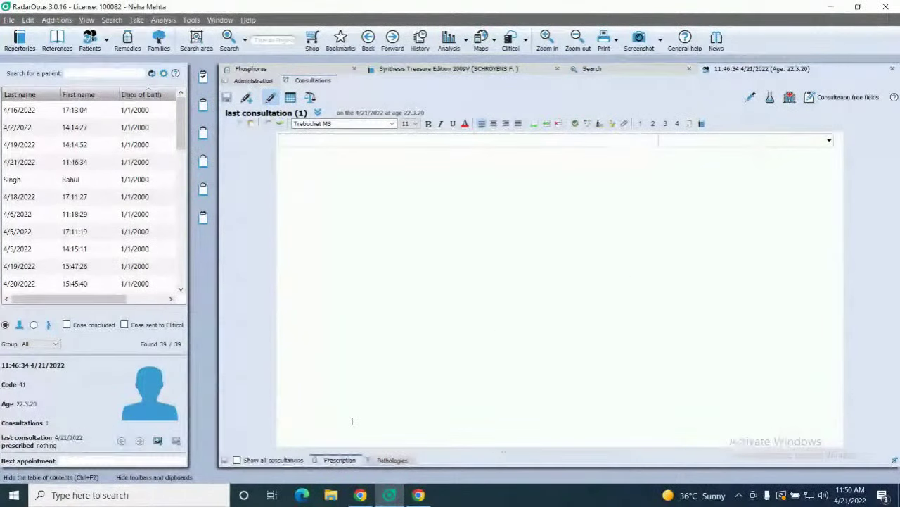
Step: Look through the consultation's prescription and pathology tables, the consultation overview table and the case evaluation view
{"action": "left_click", "coordinate": [338, 460]}
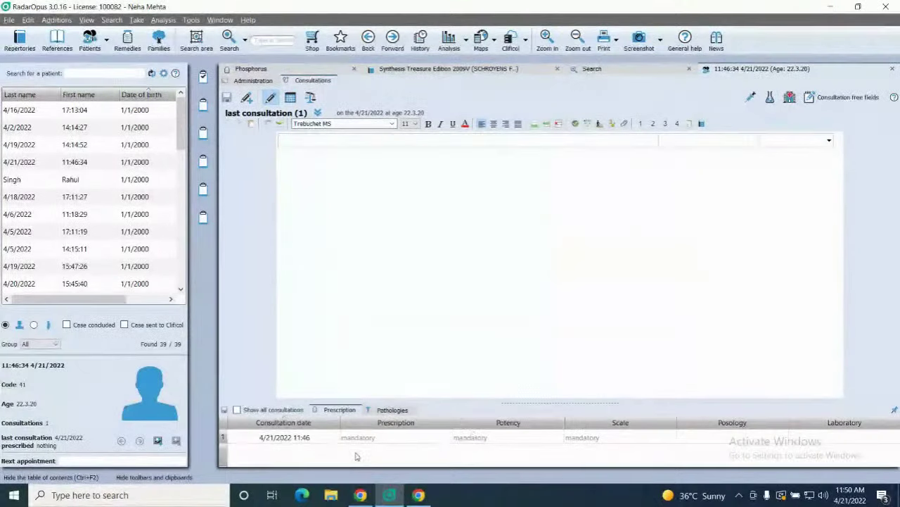
{"action": "left_click", "coordinate": [394, 410]}
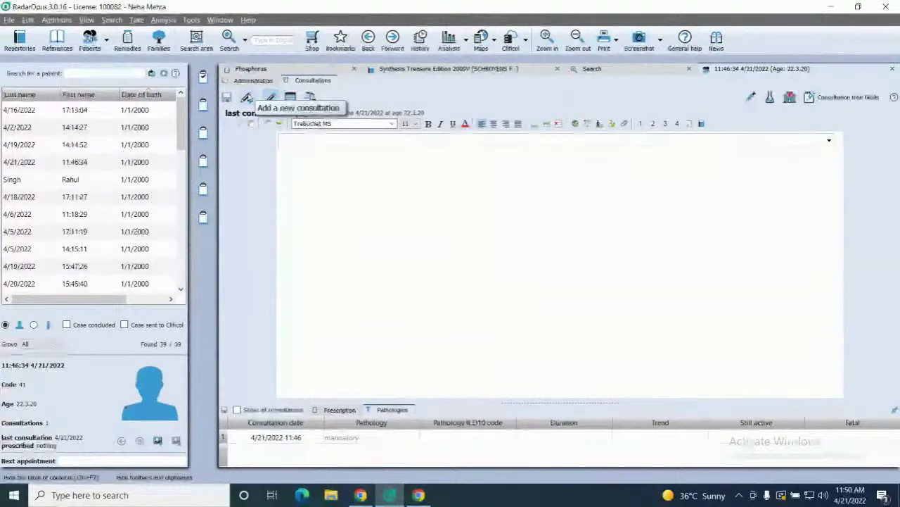
{"action": "left_click", "coordinate": [291, 99]}
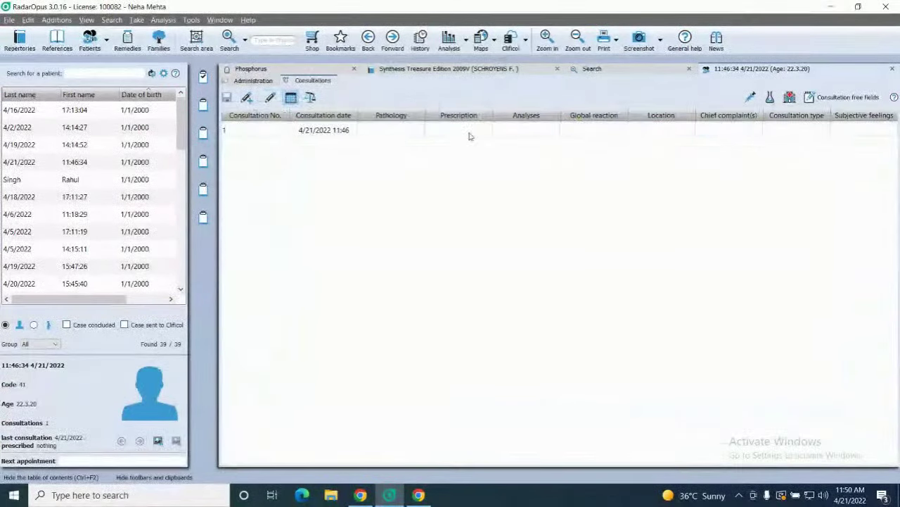
{"action": "left_click", "coordinate": [312, 99]}
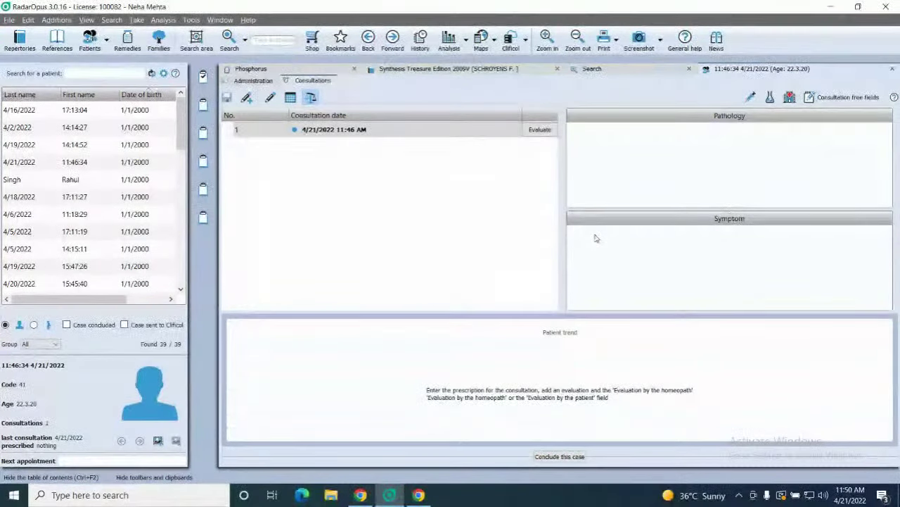
{"action": "left_click", "coordinate": [553, 456]}
Step: Switch to the WebinarJam live broadcast to read the attendees' chat questions, and return to RadarOpus
{"action": "mouse_move", "coordinate": [360, 494]}
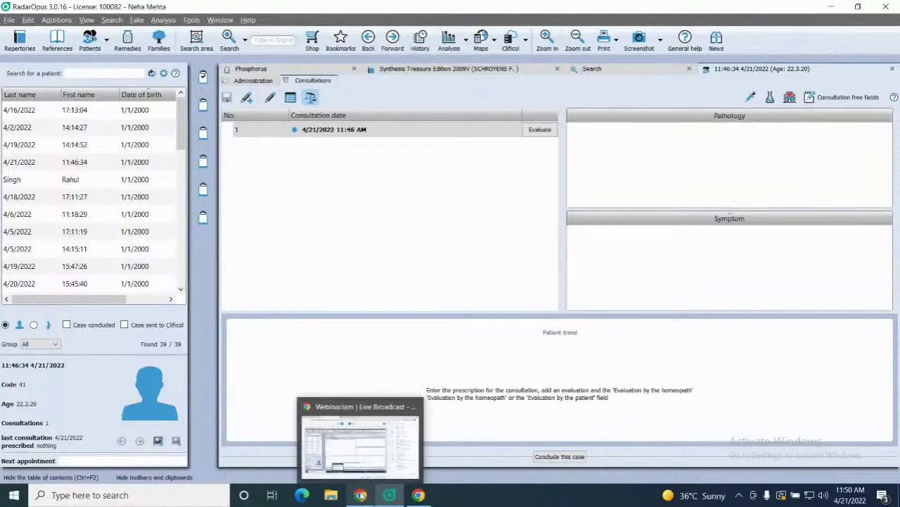
{"action": "left_click", "coordinate": [380, 447]}
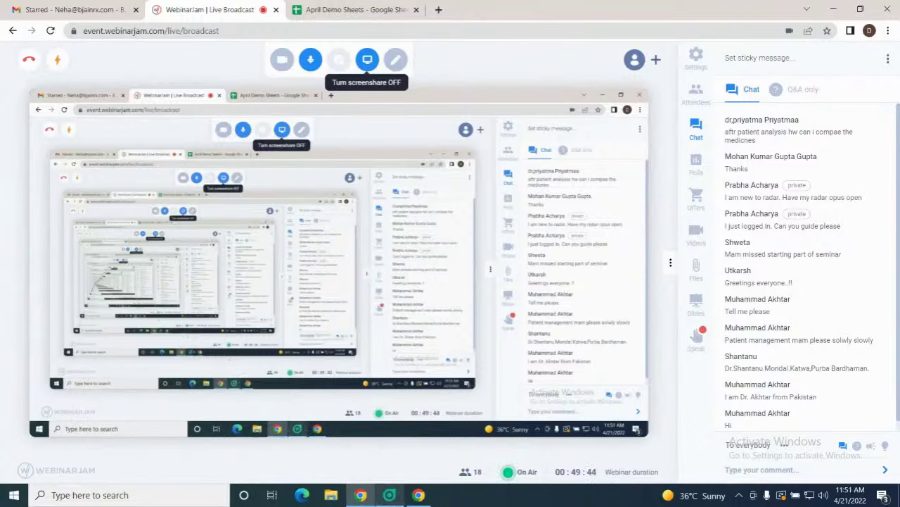
{"action": "left_click", "coordinate": [389, 495]}
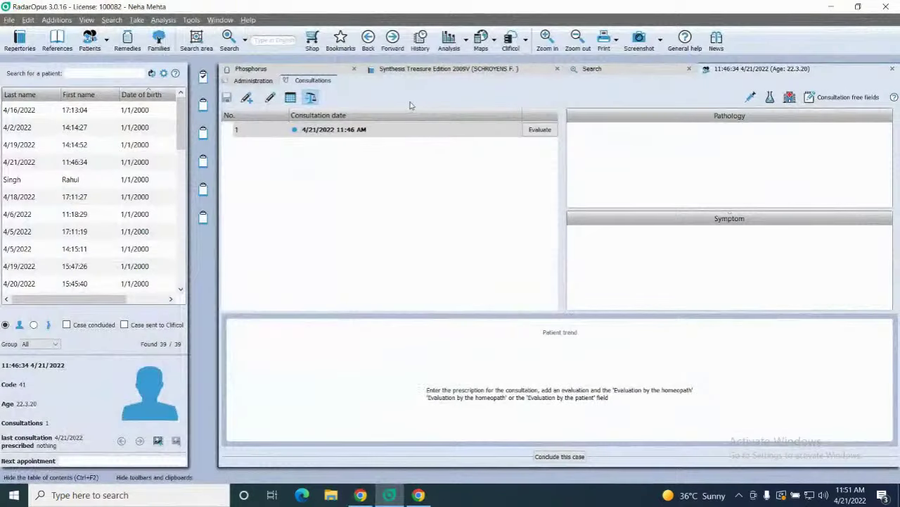
Step: Open the advanced search and clear the earlier Phosphorus search with its results
{"action": "left_click", "coordinate": [246, 42]}
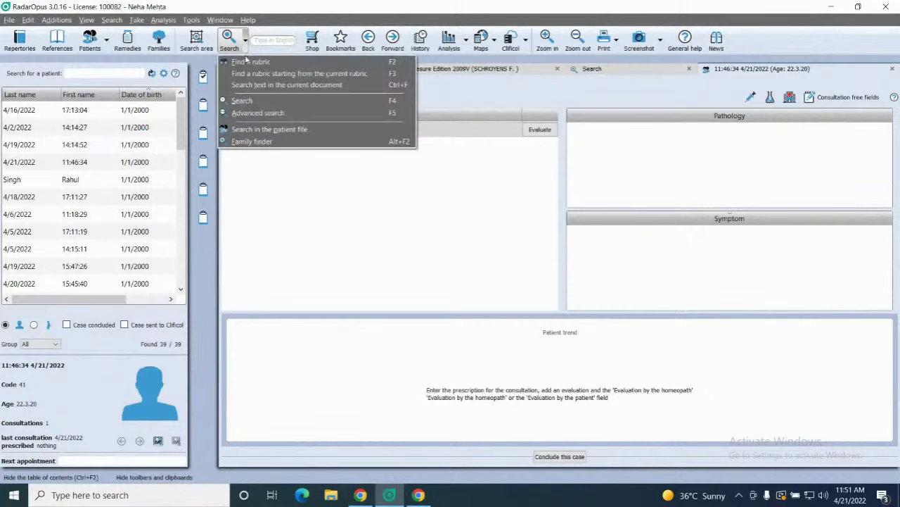
{"action": "left_click", "coordinate": [250, 114]}
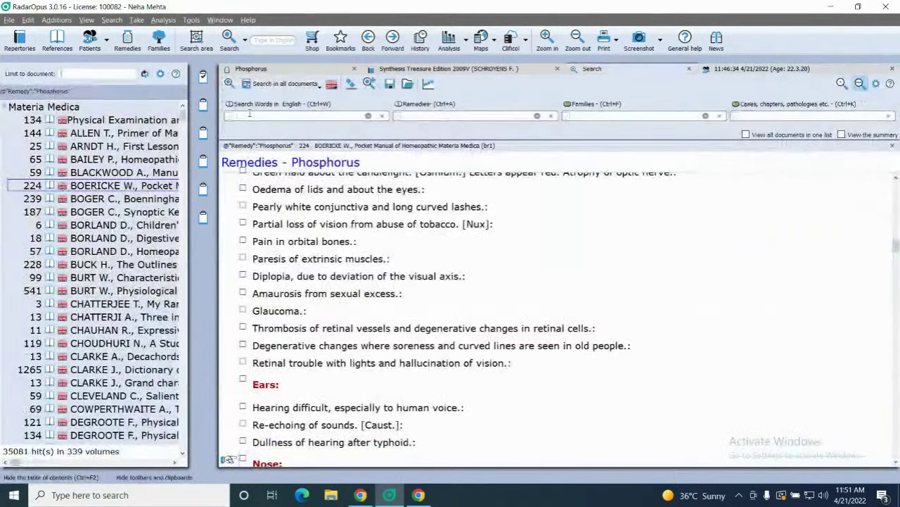
{"action": "left_click", "coordinate": [892, 145]}
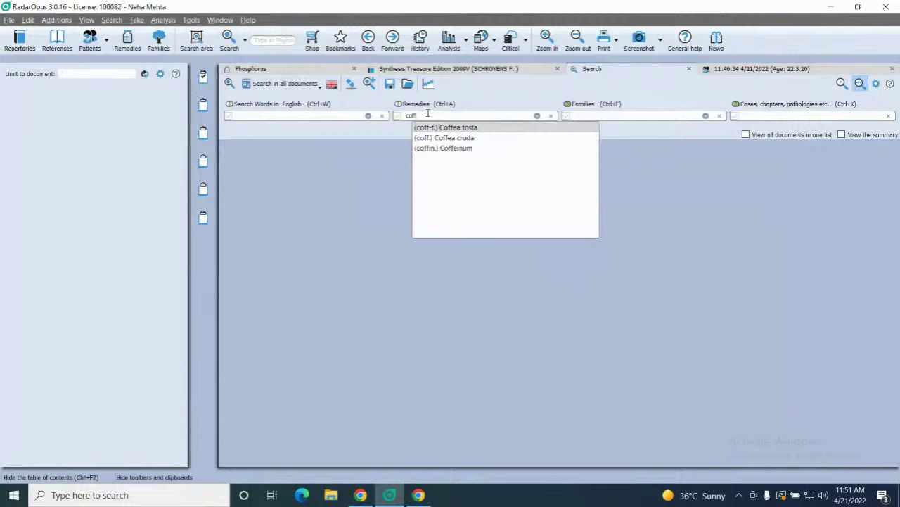
Step: Enter Coffea cruda and Phosphorus as the remedies to compare and open the options for combining their symptoms
{"action": "key", "text": "Down"}
{"action": "key", "text": "Return"}
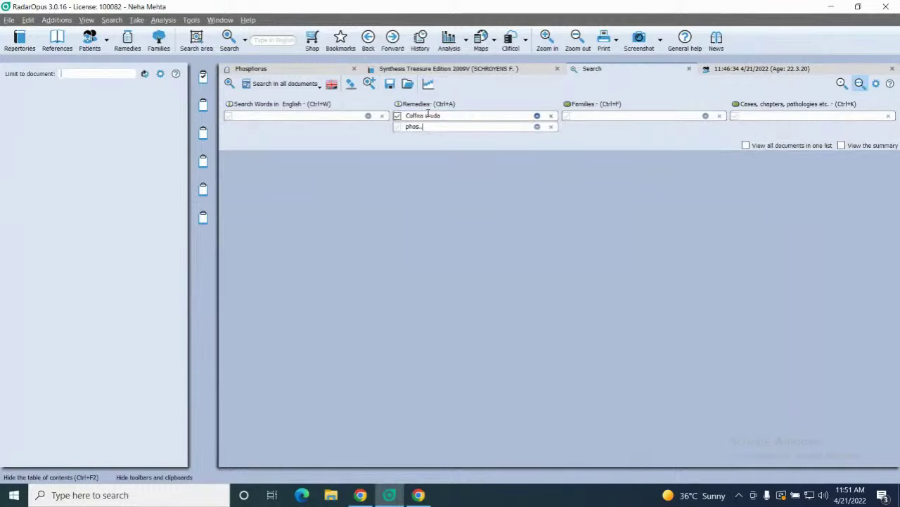
{"action": "type", "text": "phos."}
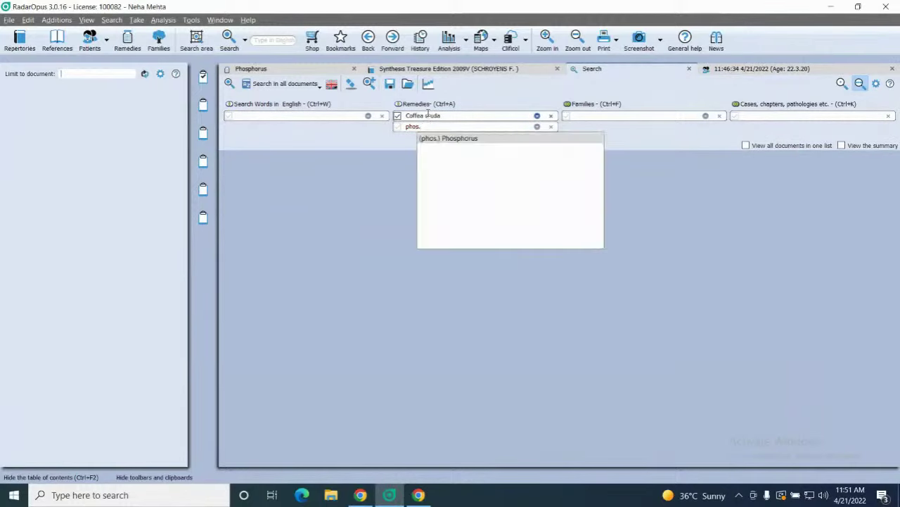
{"action": "key", "text": "Return"}
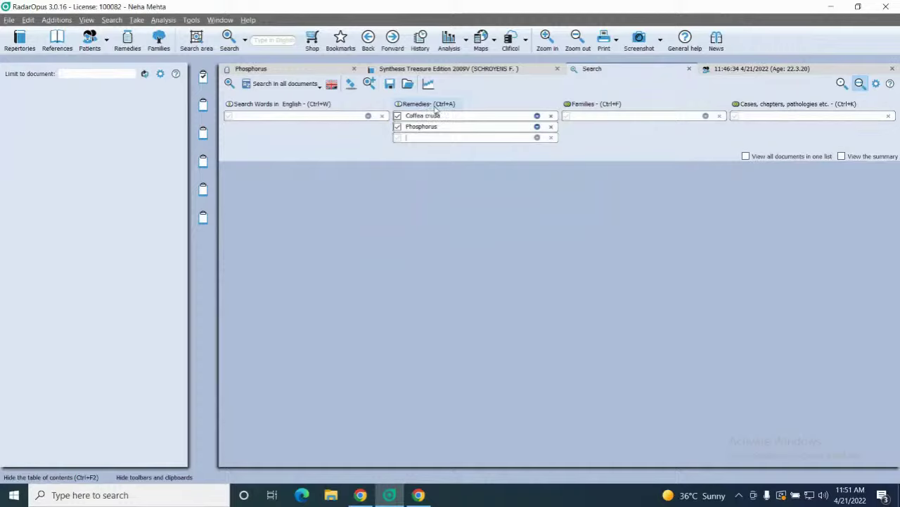
{"action": "left_click", "coordinate": [429, 104]}
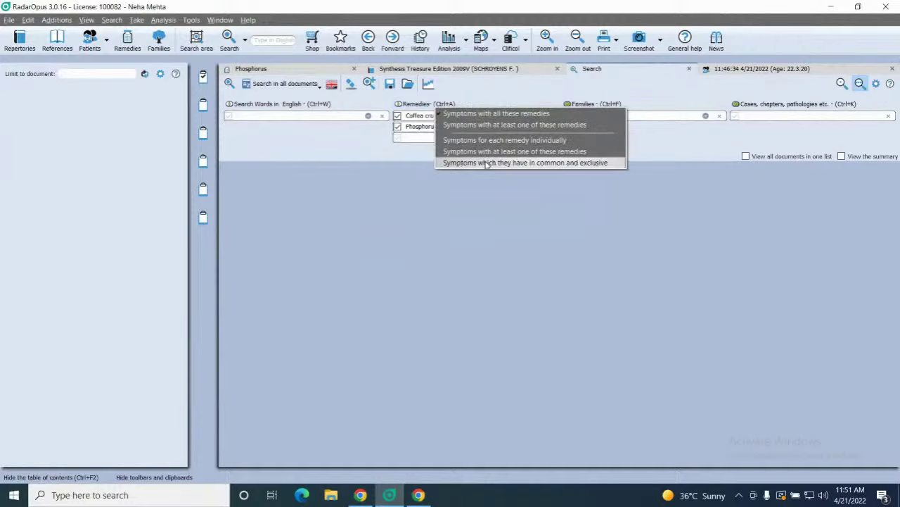